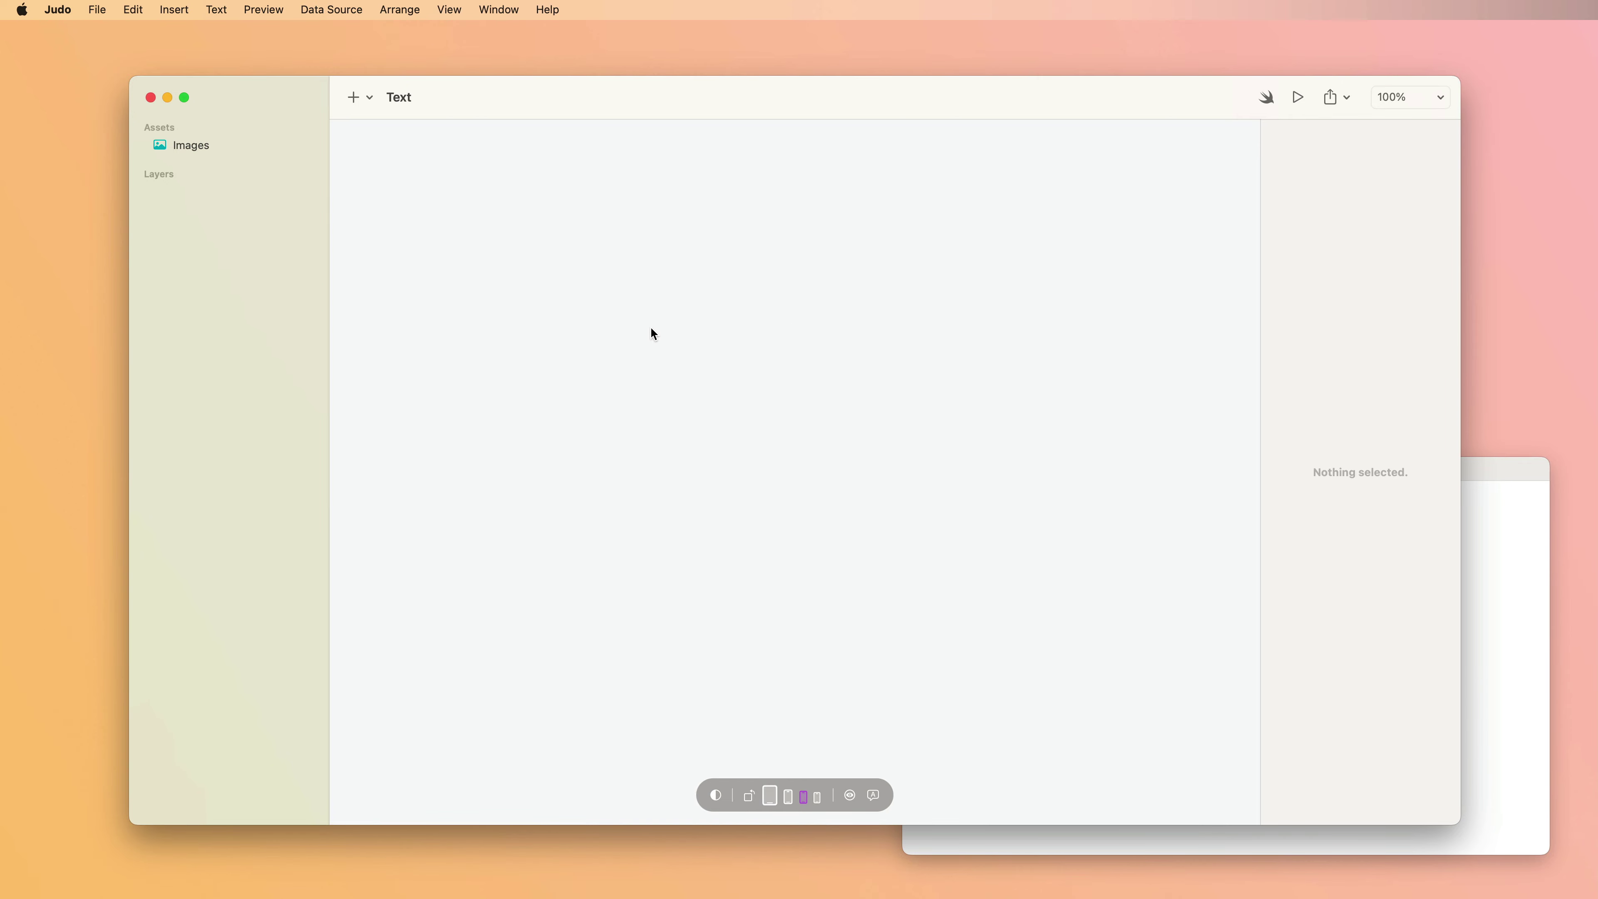
Insert a test Text layer, type 'Type something' into it, then delete it.
click(360, 99)
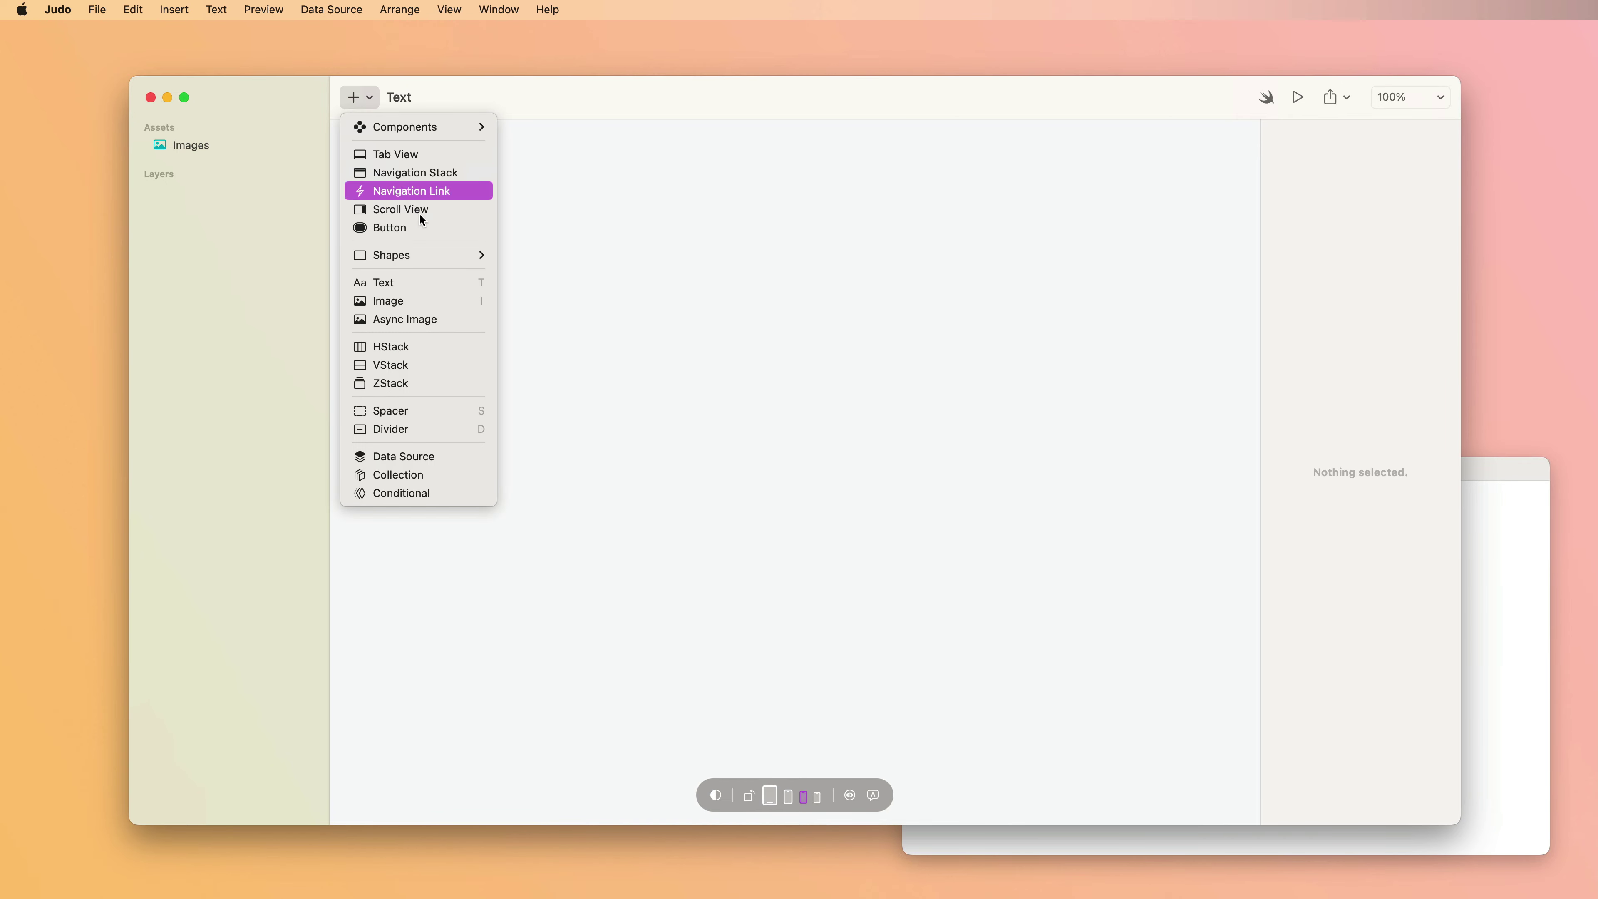
click(769, 384)
key(super+shift+t)
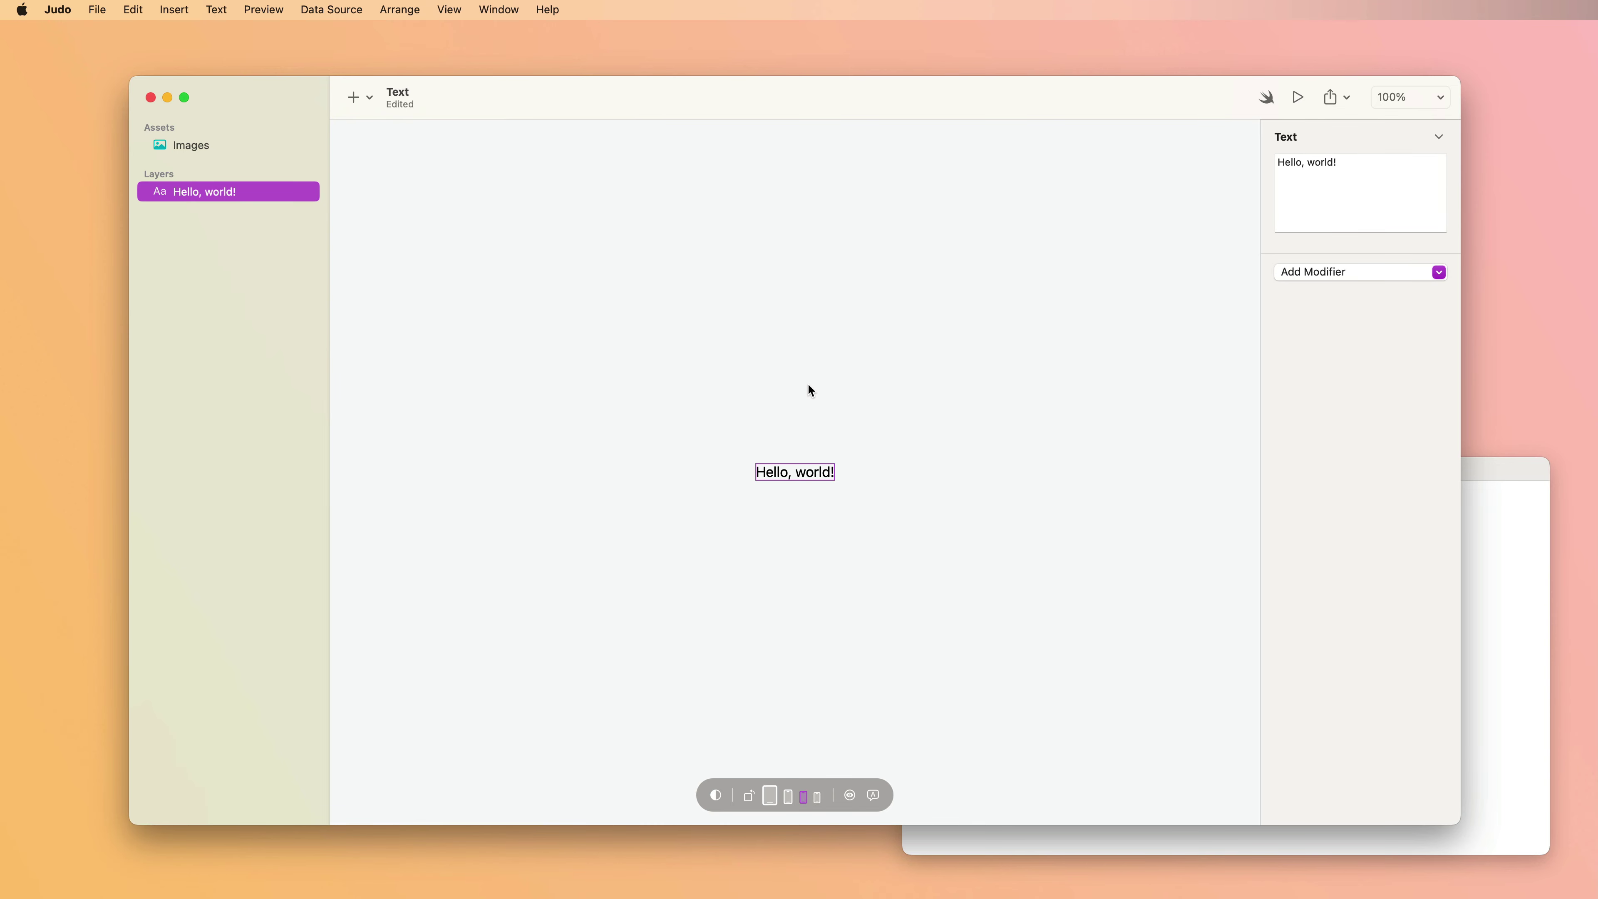
drag(1366, 165, 1239, 158)
text(Type something)
key(super+a)
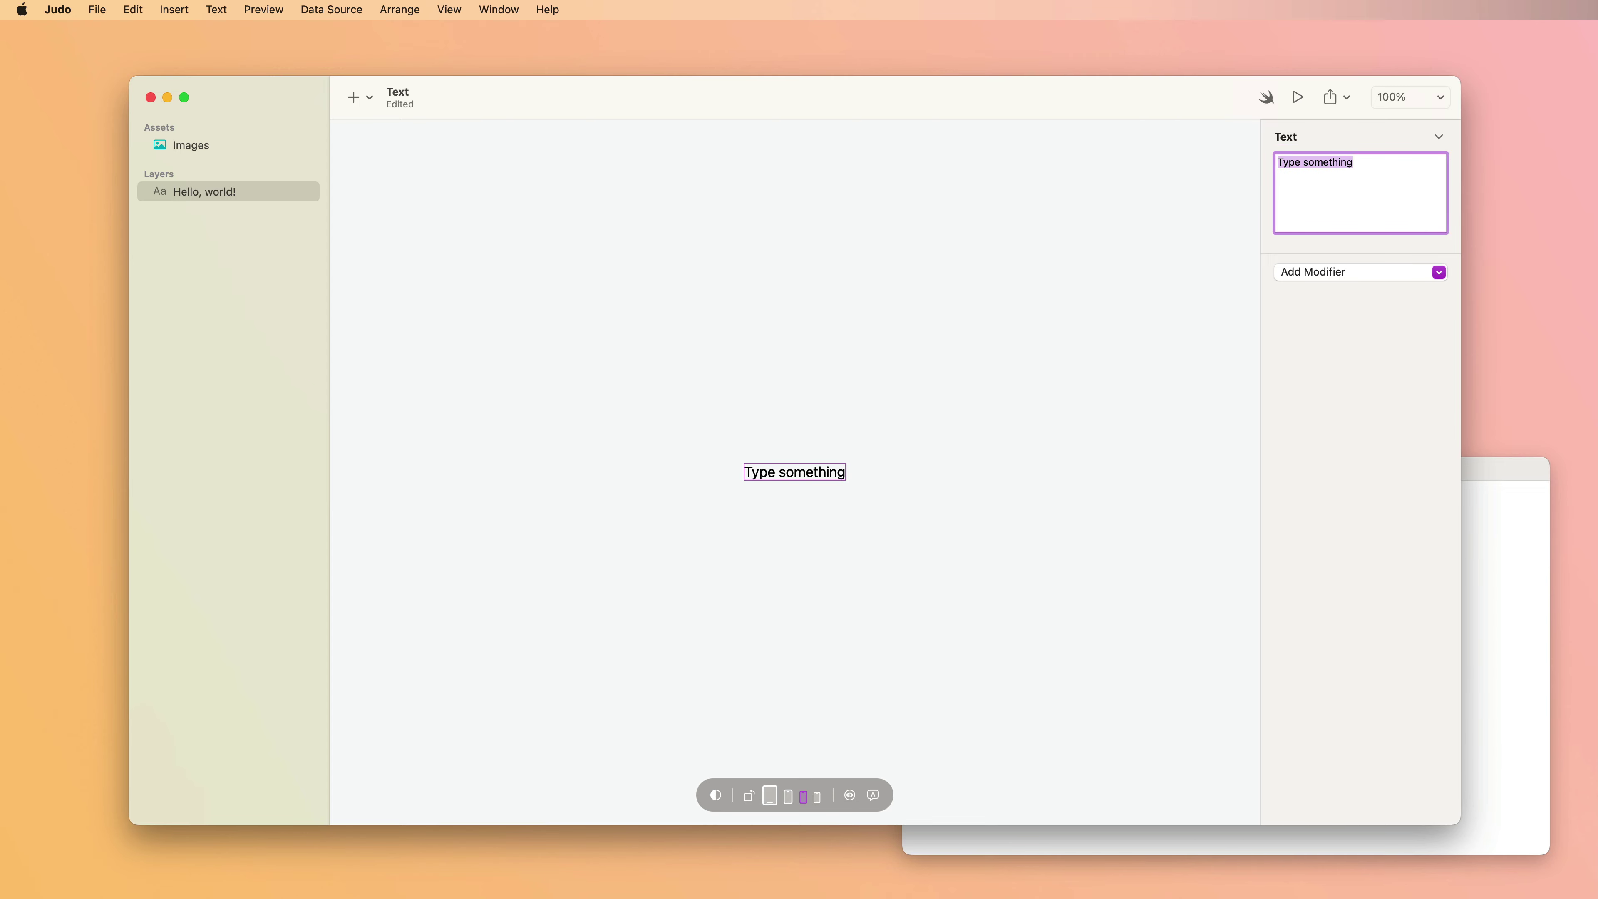
key(Escape)
key(Delete)
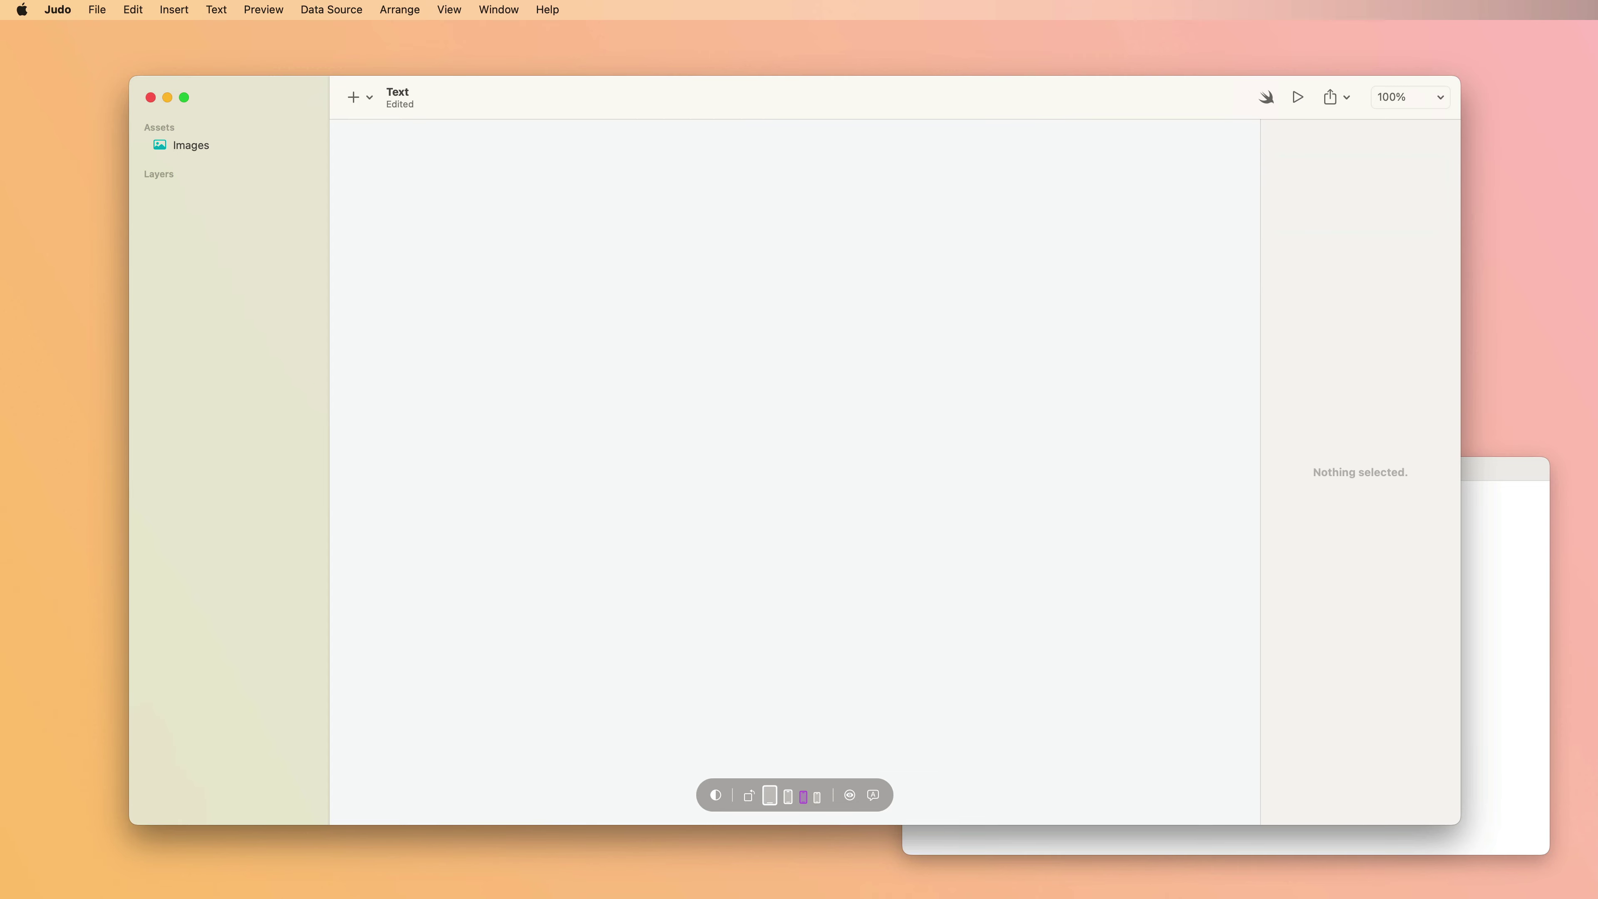
Select the lorem ipsum sentence in the Lipsum note, then close that window.
click(1518, 530)
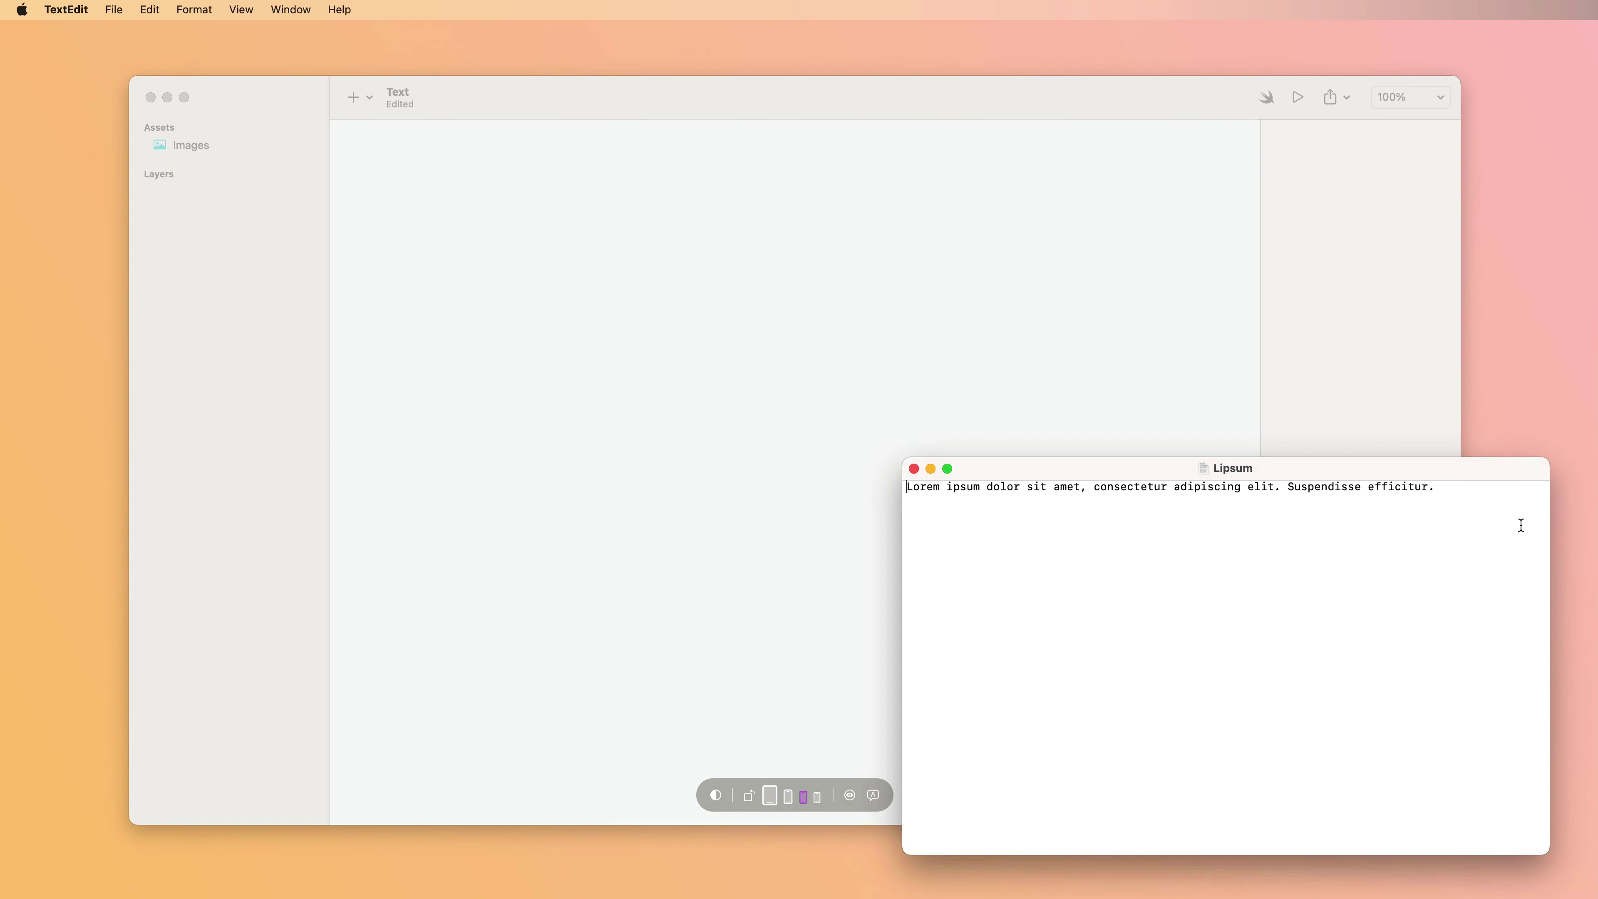
drag(1470, 492, 945, 486)
key(super+c)
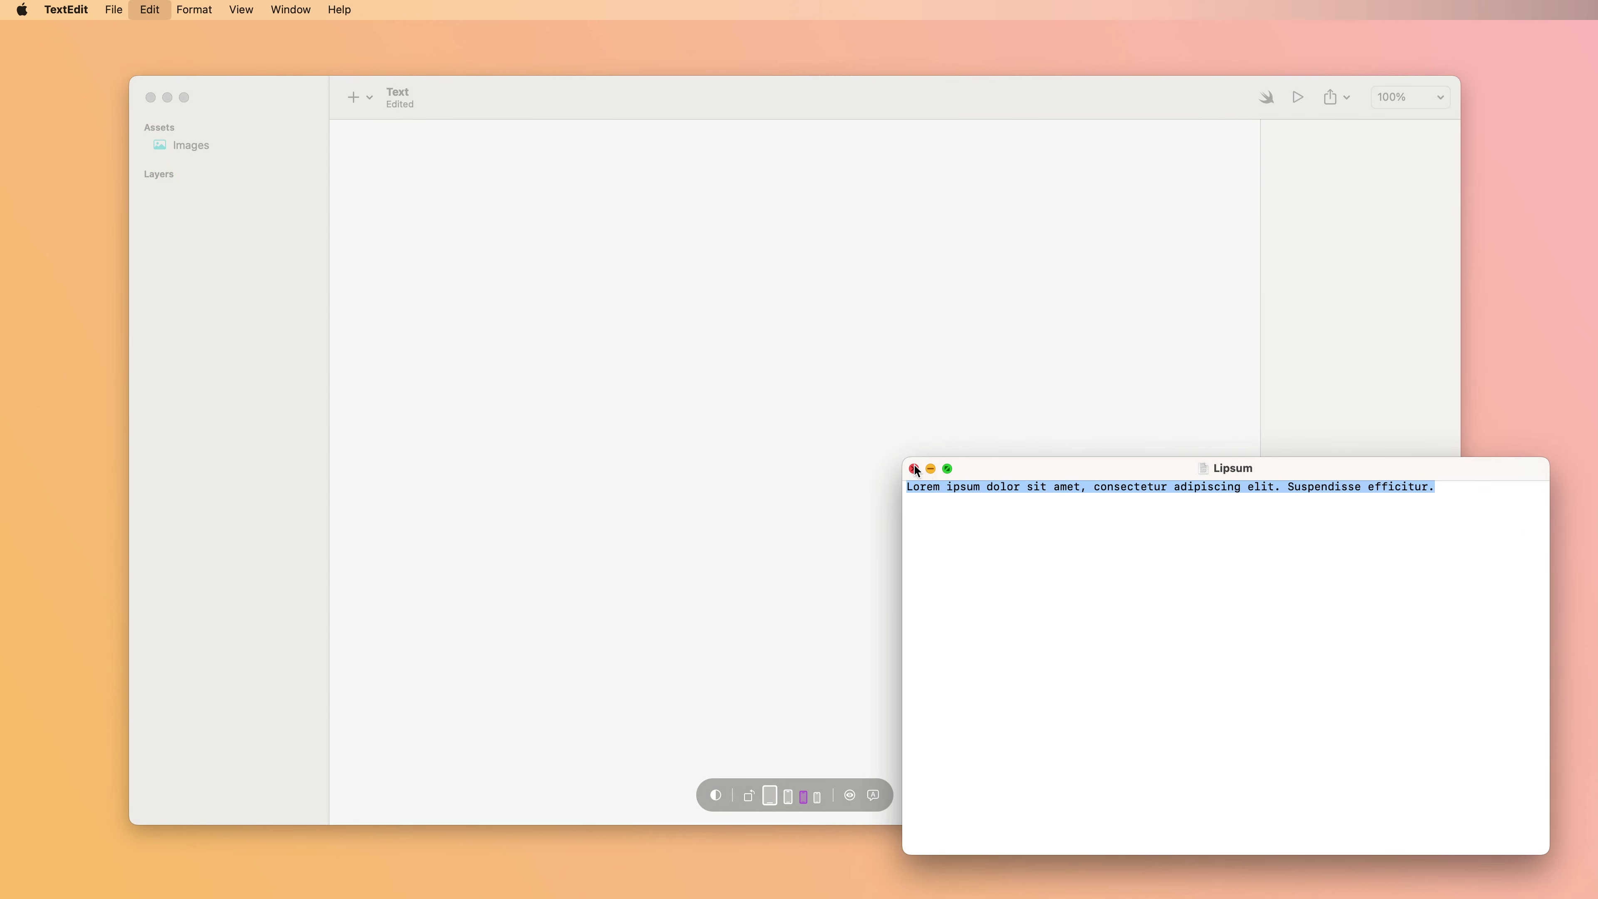
click(914, 468)
Paste the copied lorem ipsum sentence into the Judo canvas as a new text layer.
click(761, 414)
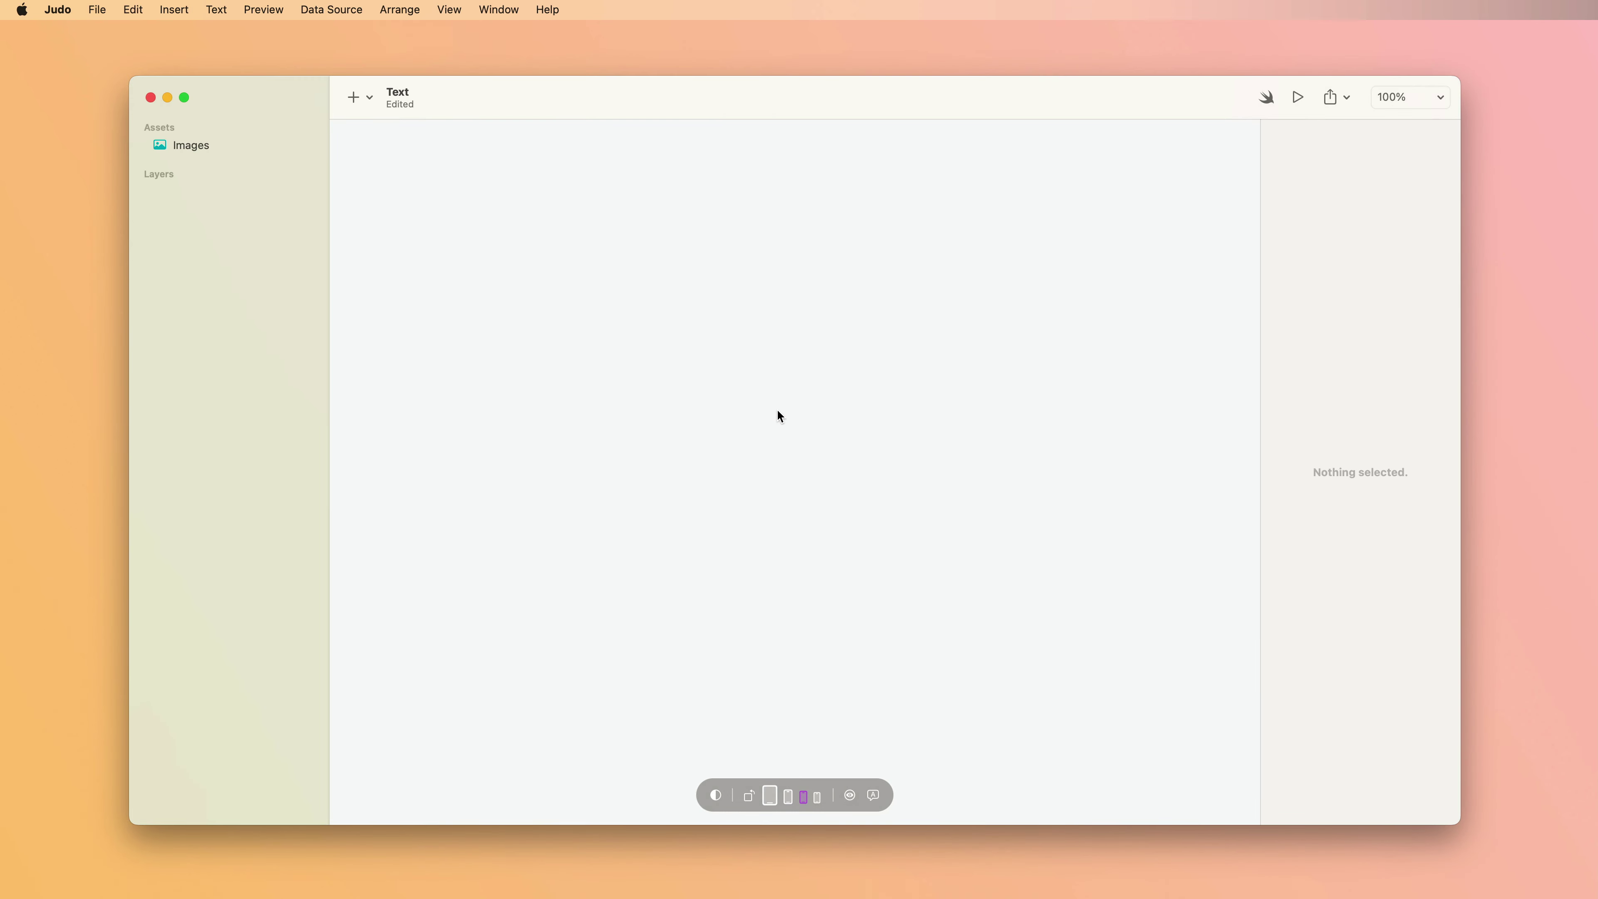
key(super+v)
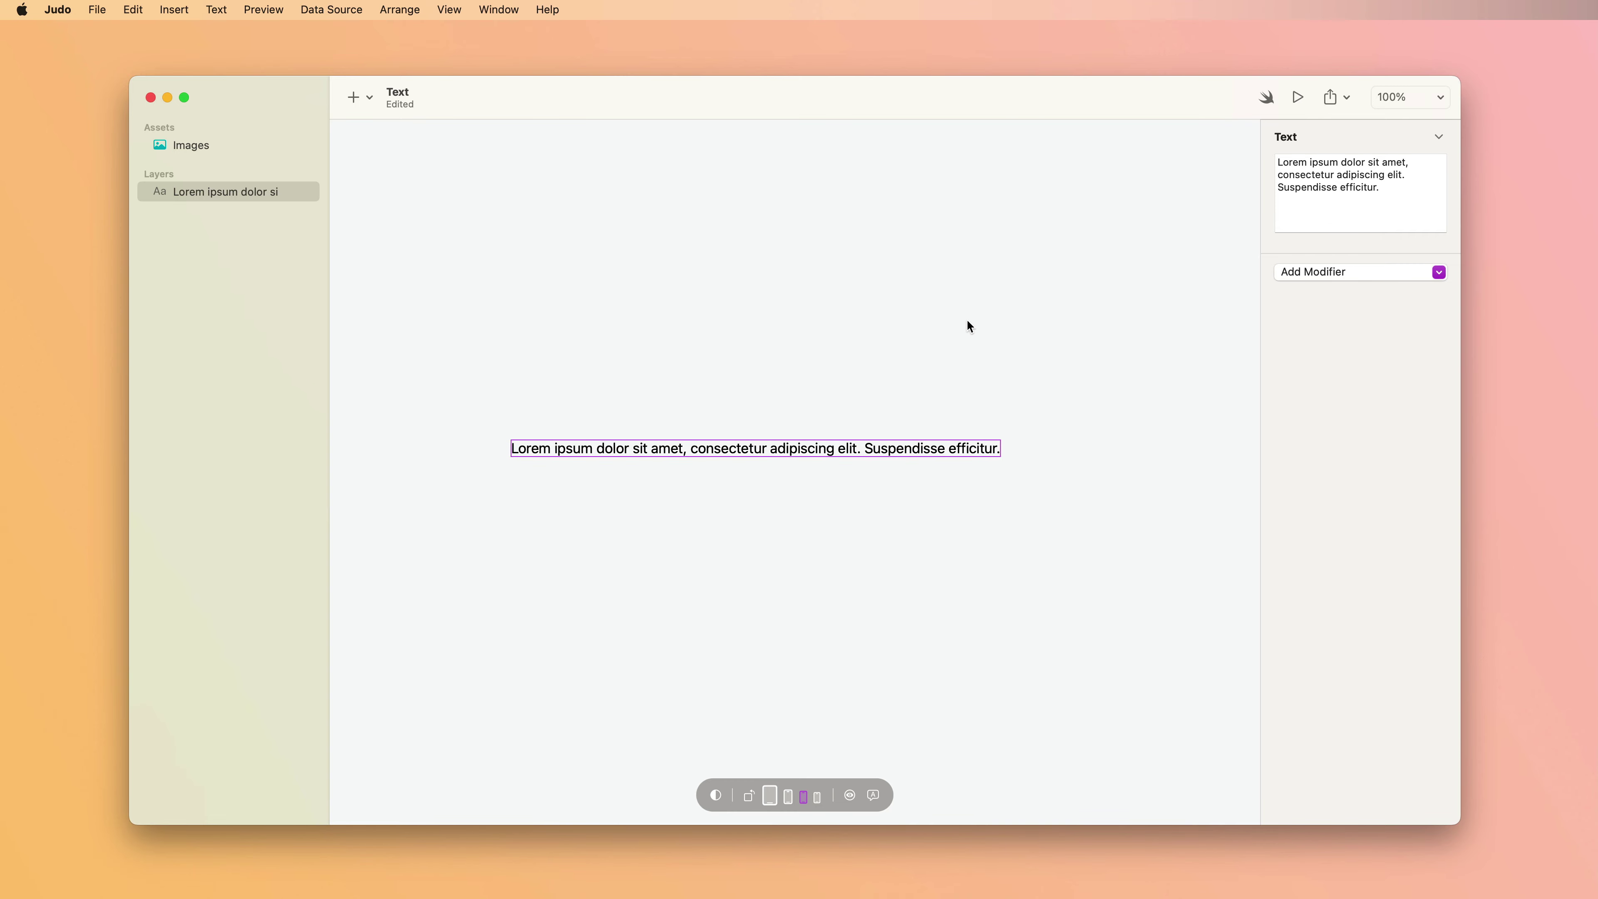
click(1347, 279)
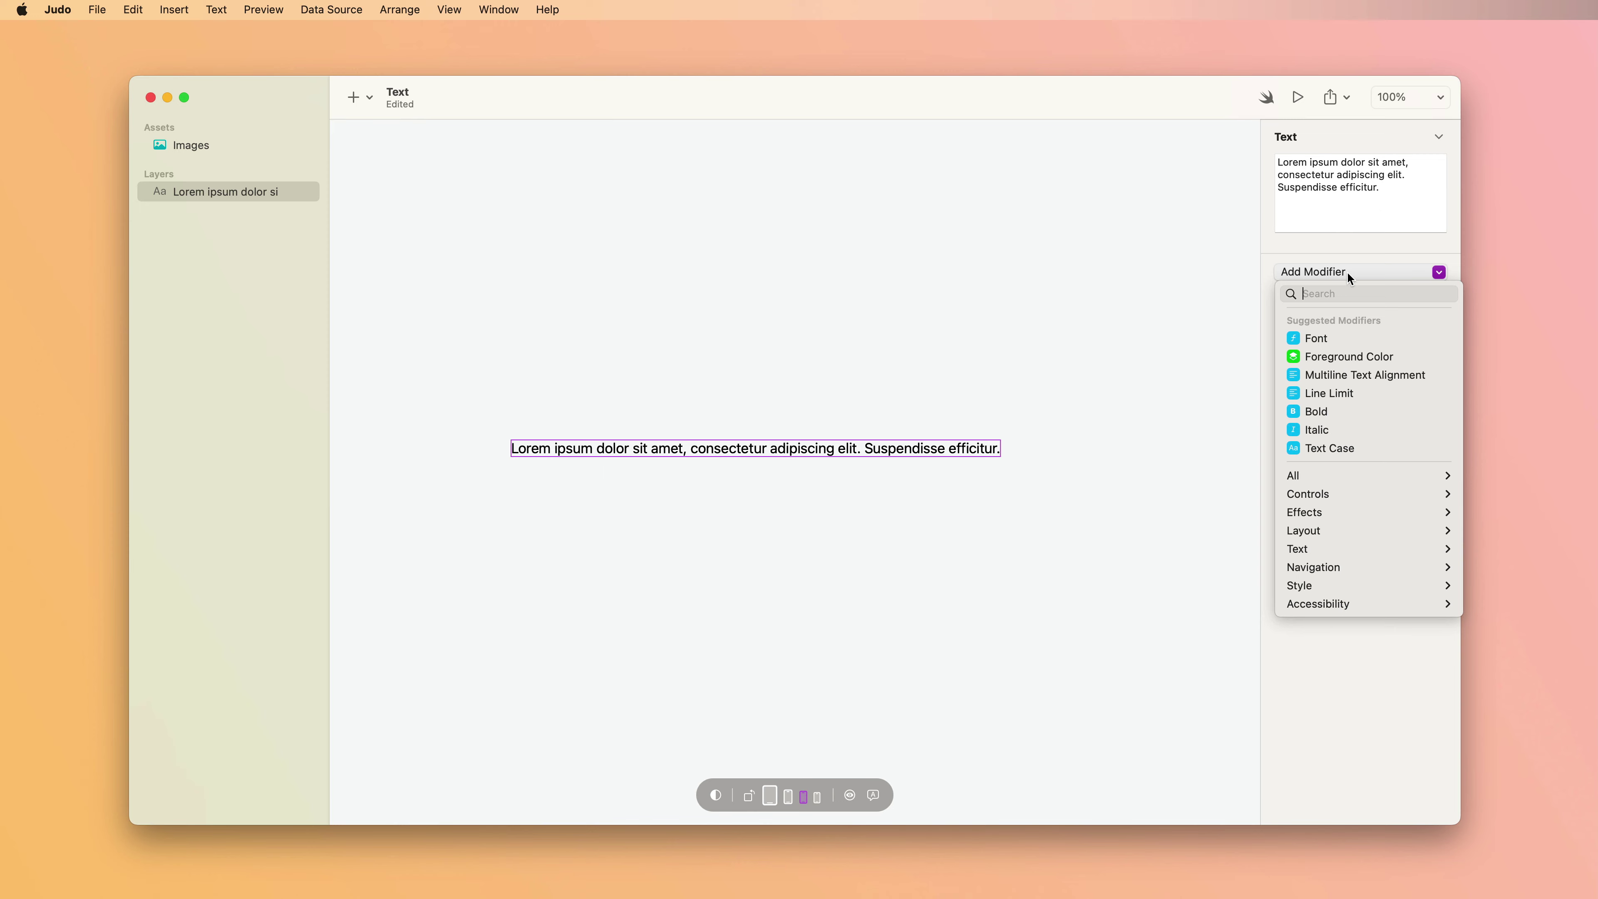
Add a Font modifier to the lorem ipsum text layer, using System Font, Body, Default design.
click(1338, 337)
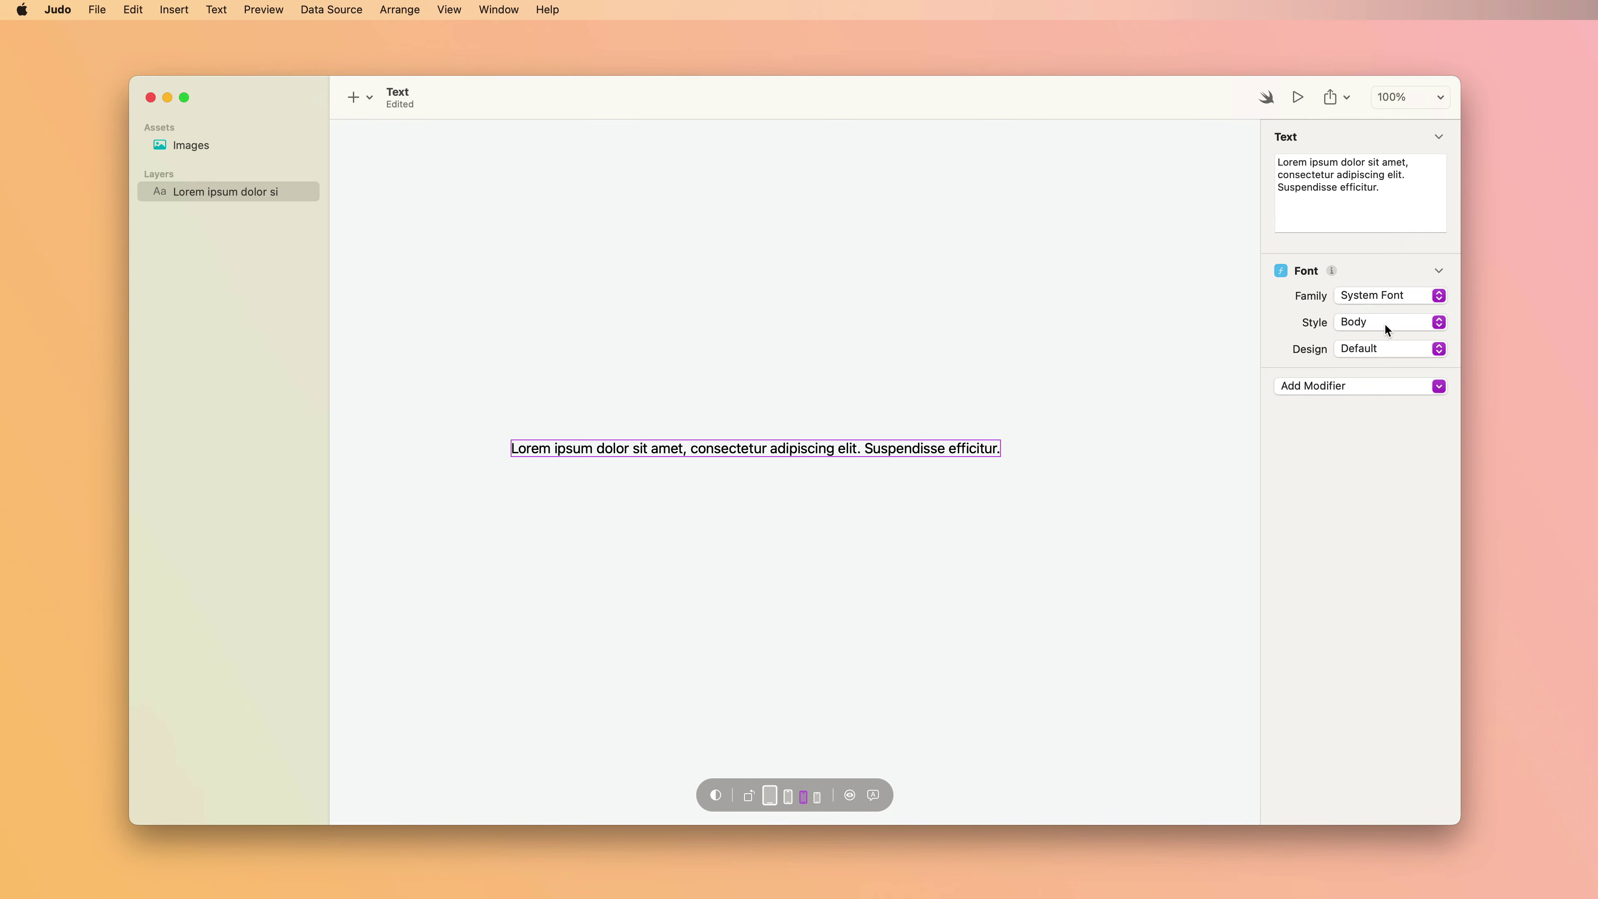
click(1352, 320)
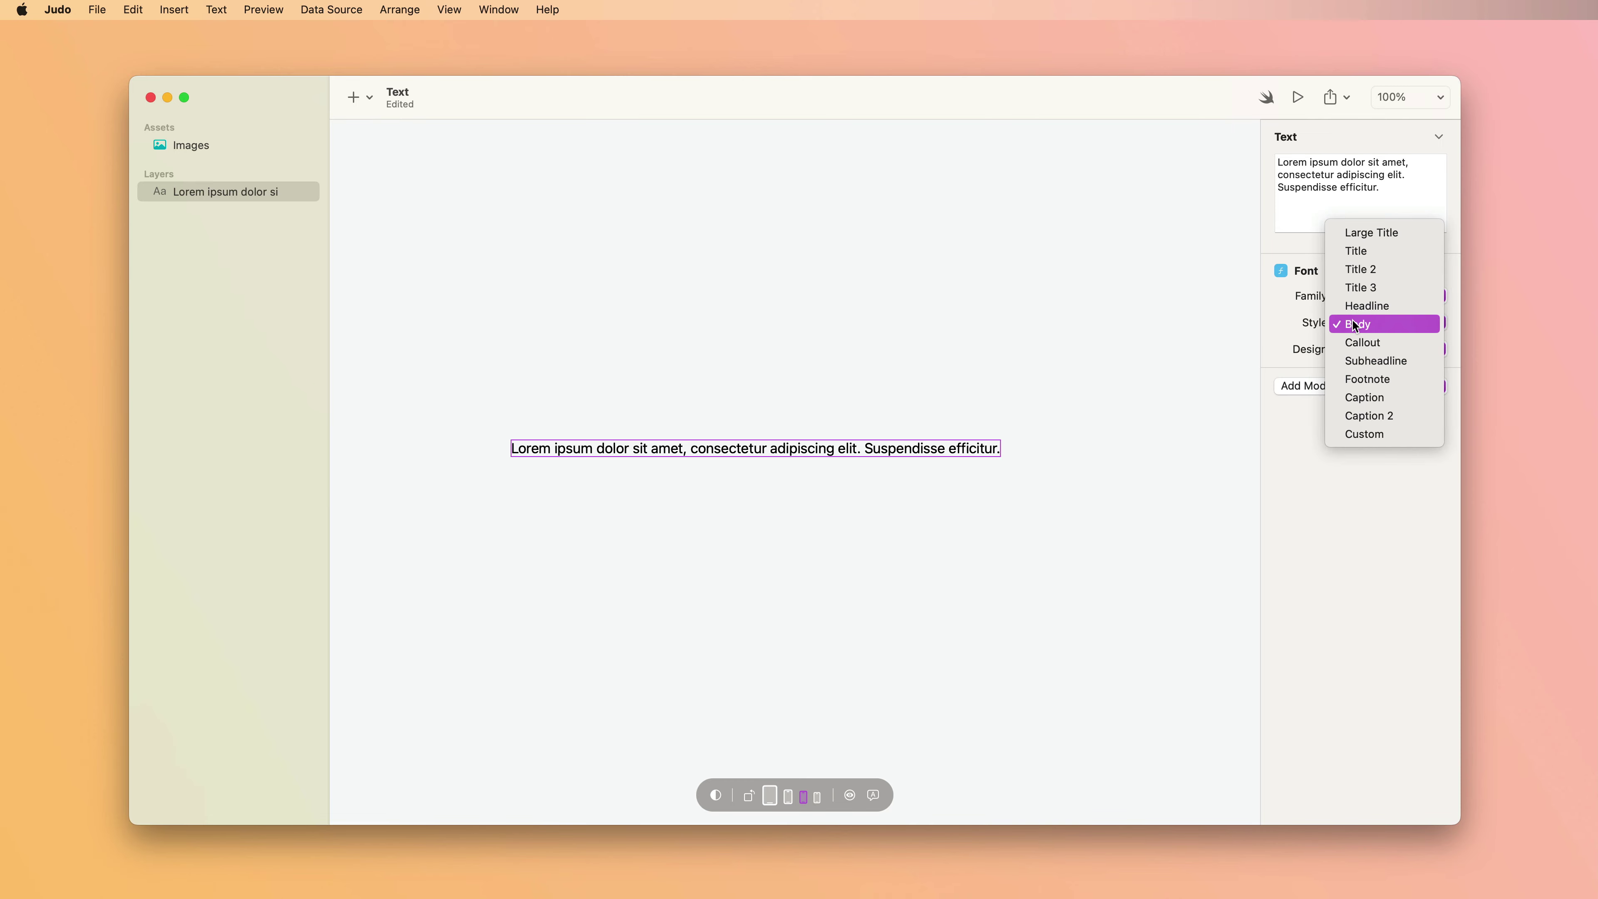
click(1383, 231)
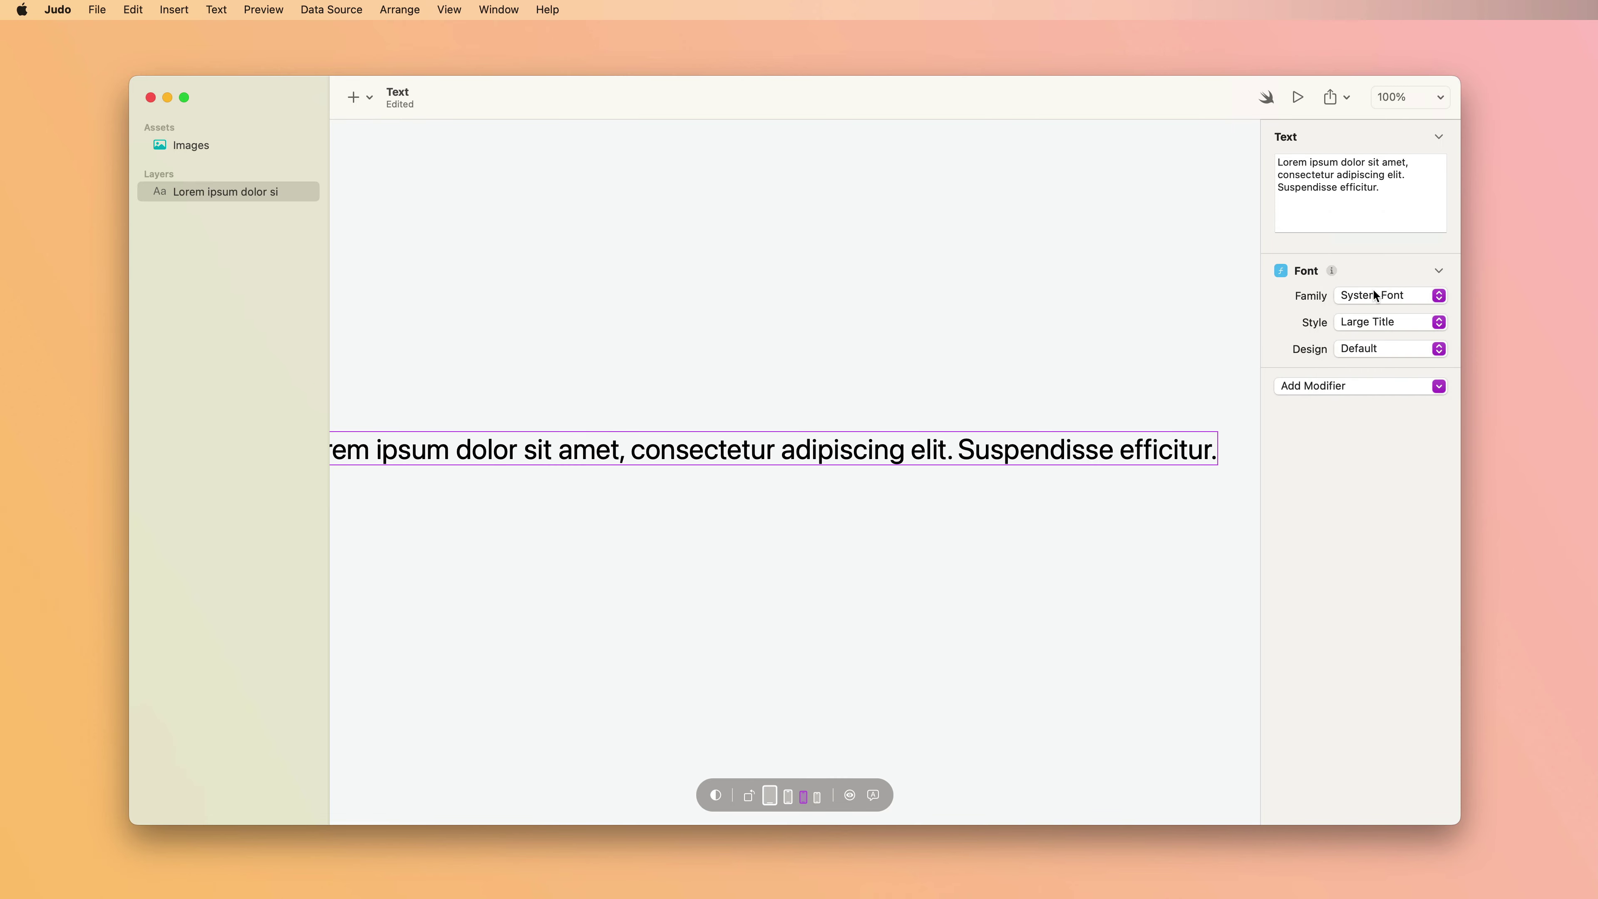
click(1364, 323)
click(1381, 377)
click(1377, 323)
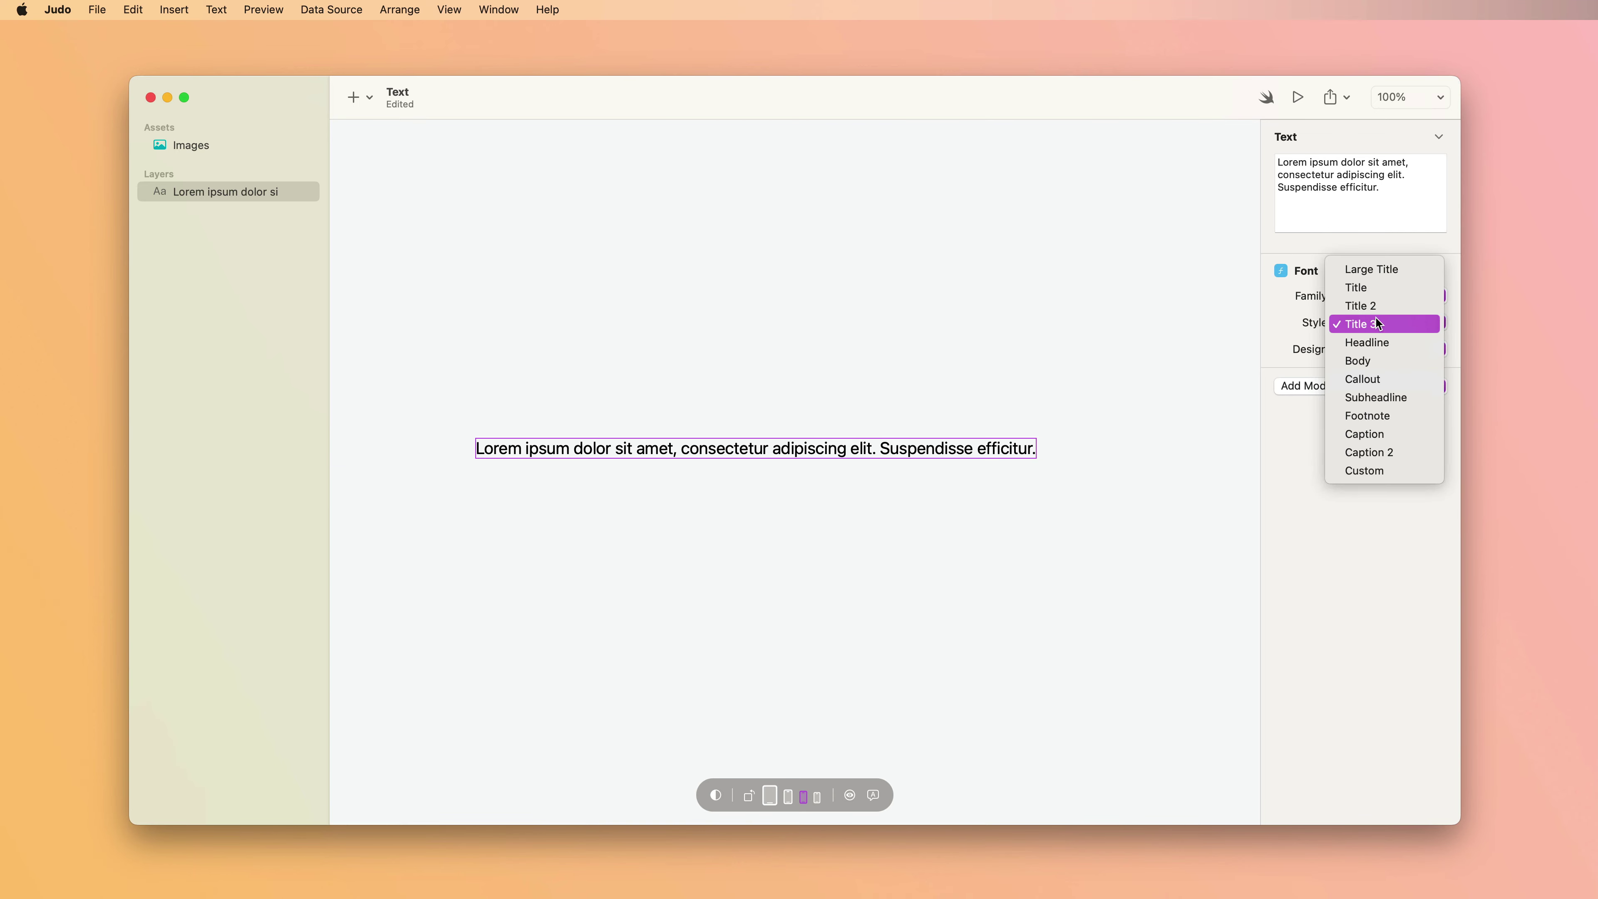
click(1375, 469)
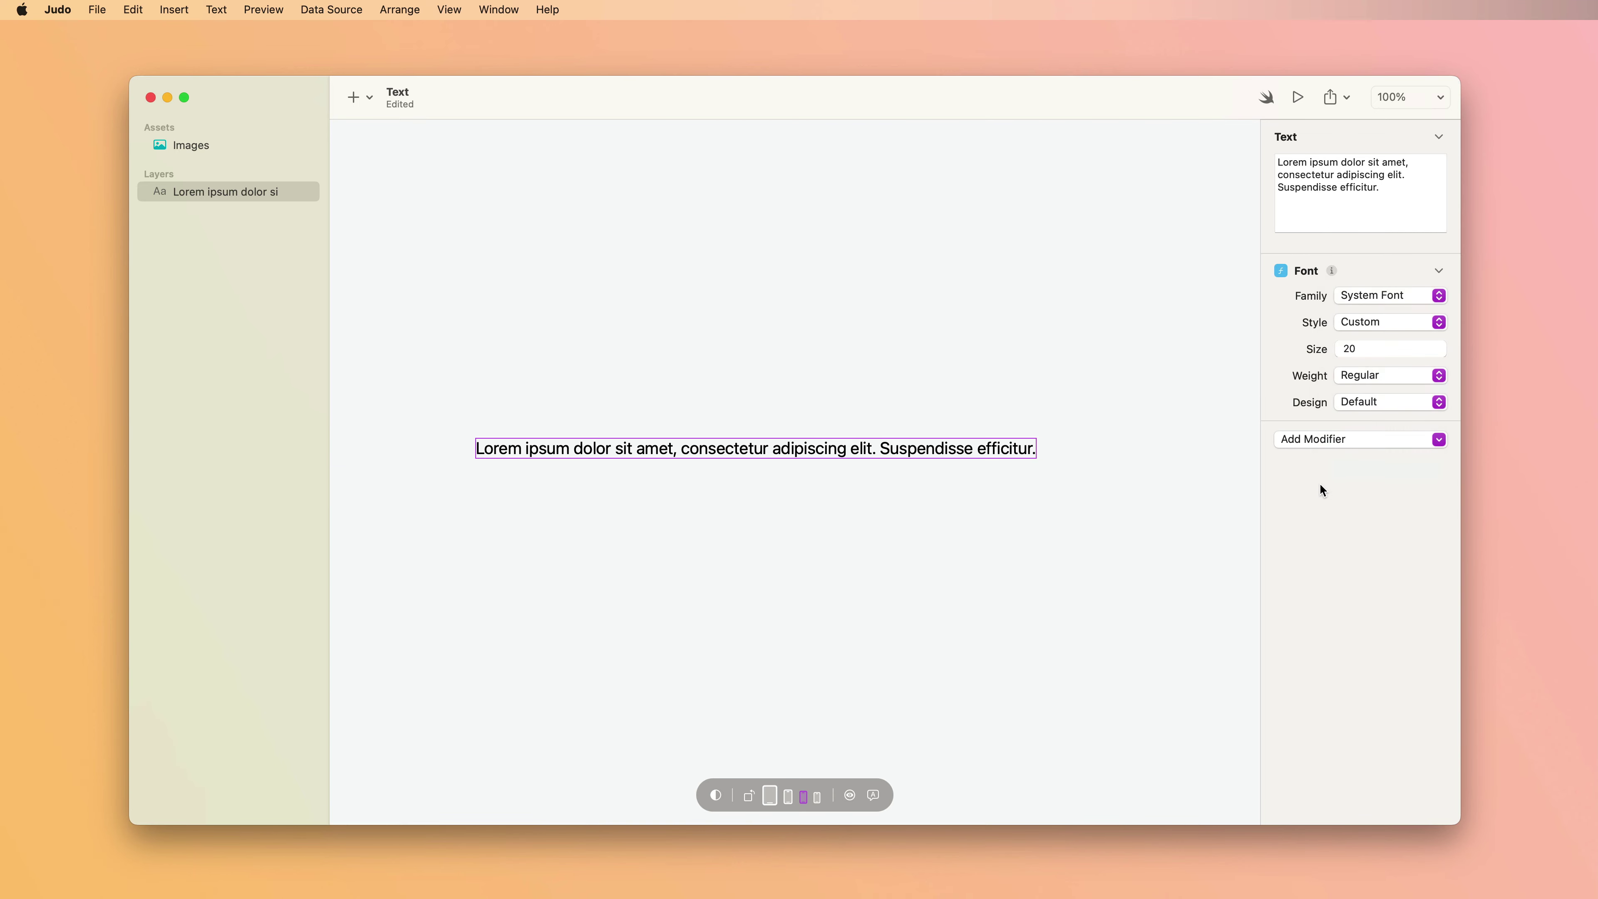
double_click(1366, 348)
text(45)
drag(1443, 348, 1336, 403)
click(1378, 376)
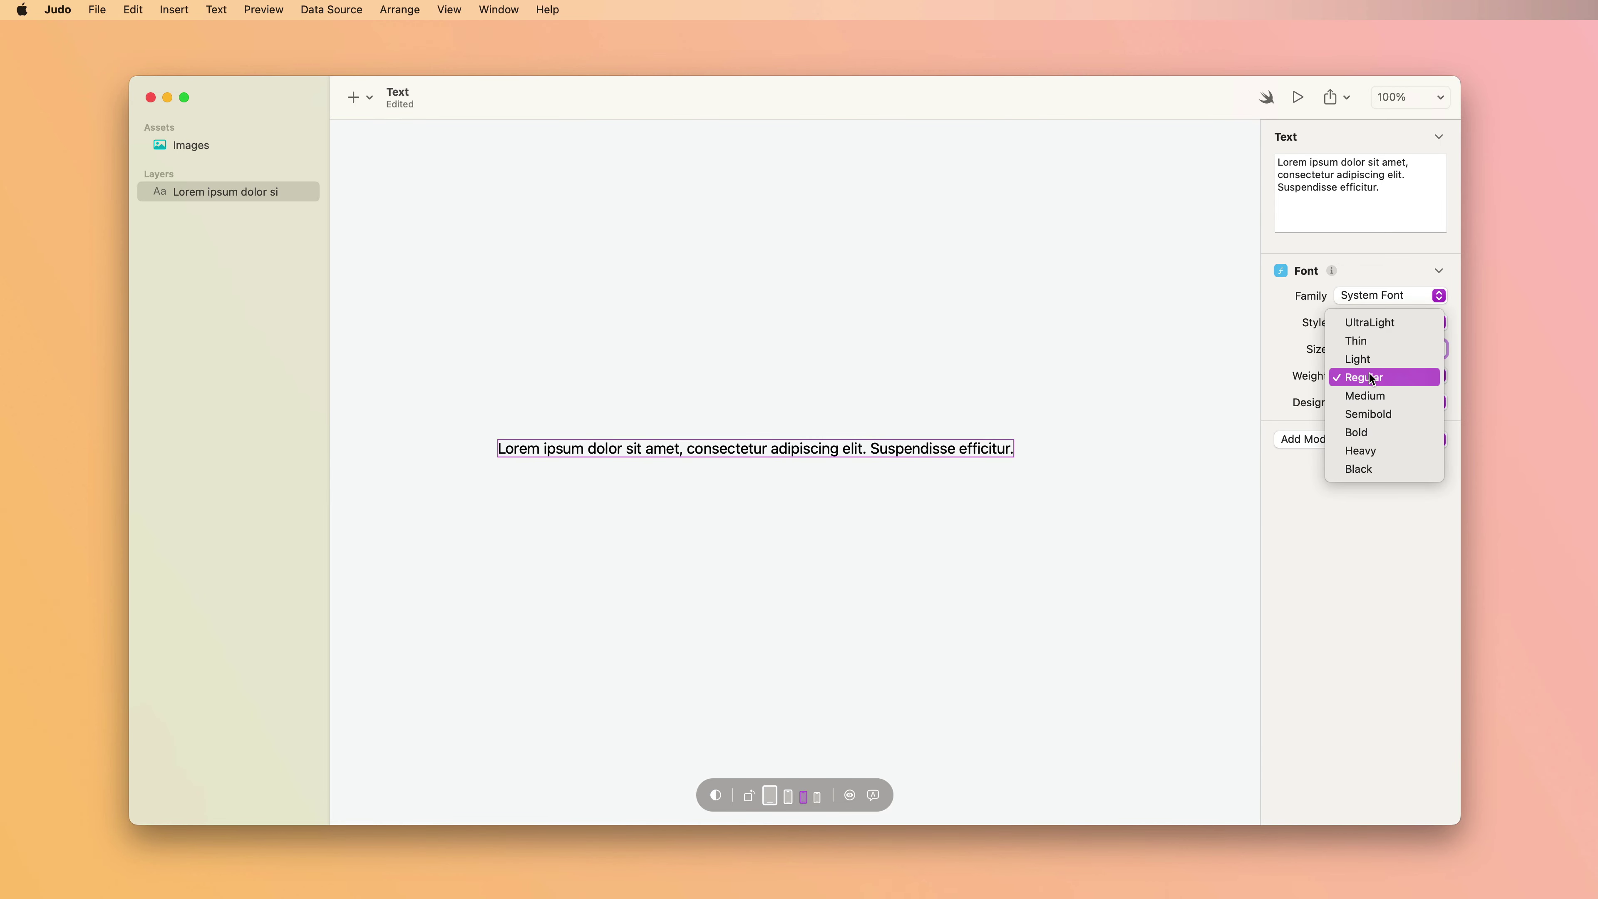
click(1378, 433)
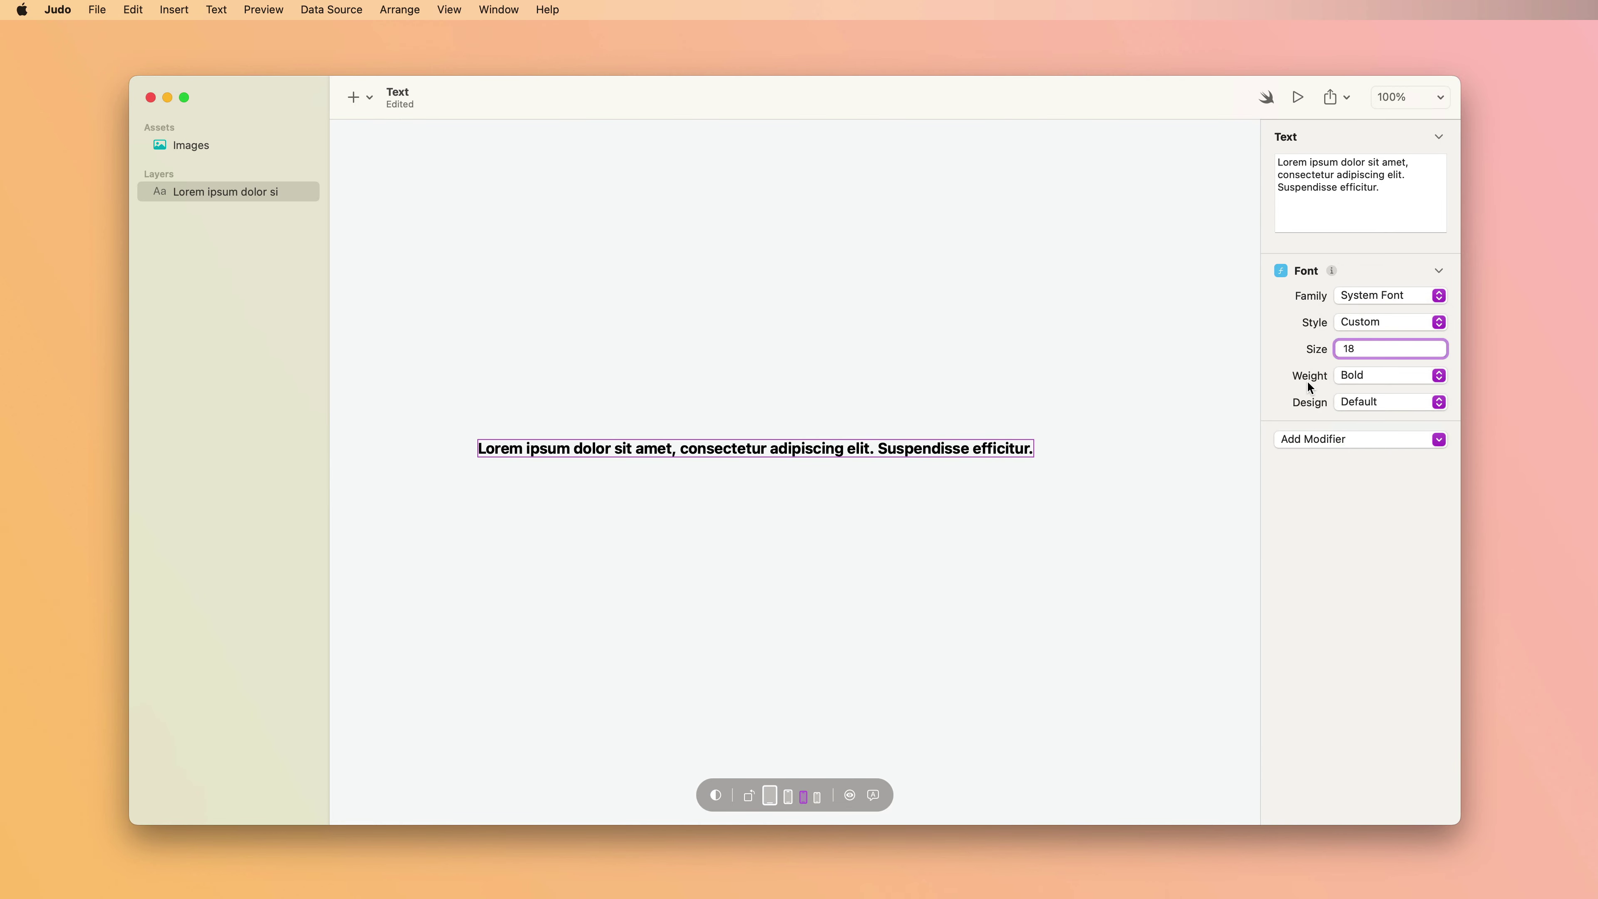
click(1363, 320)
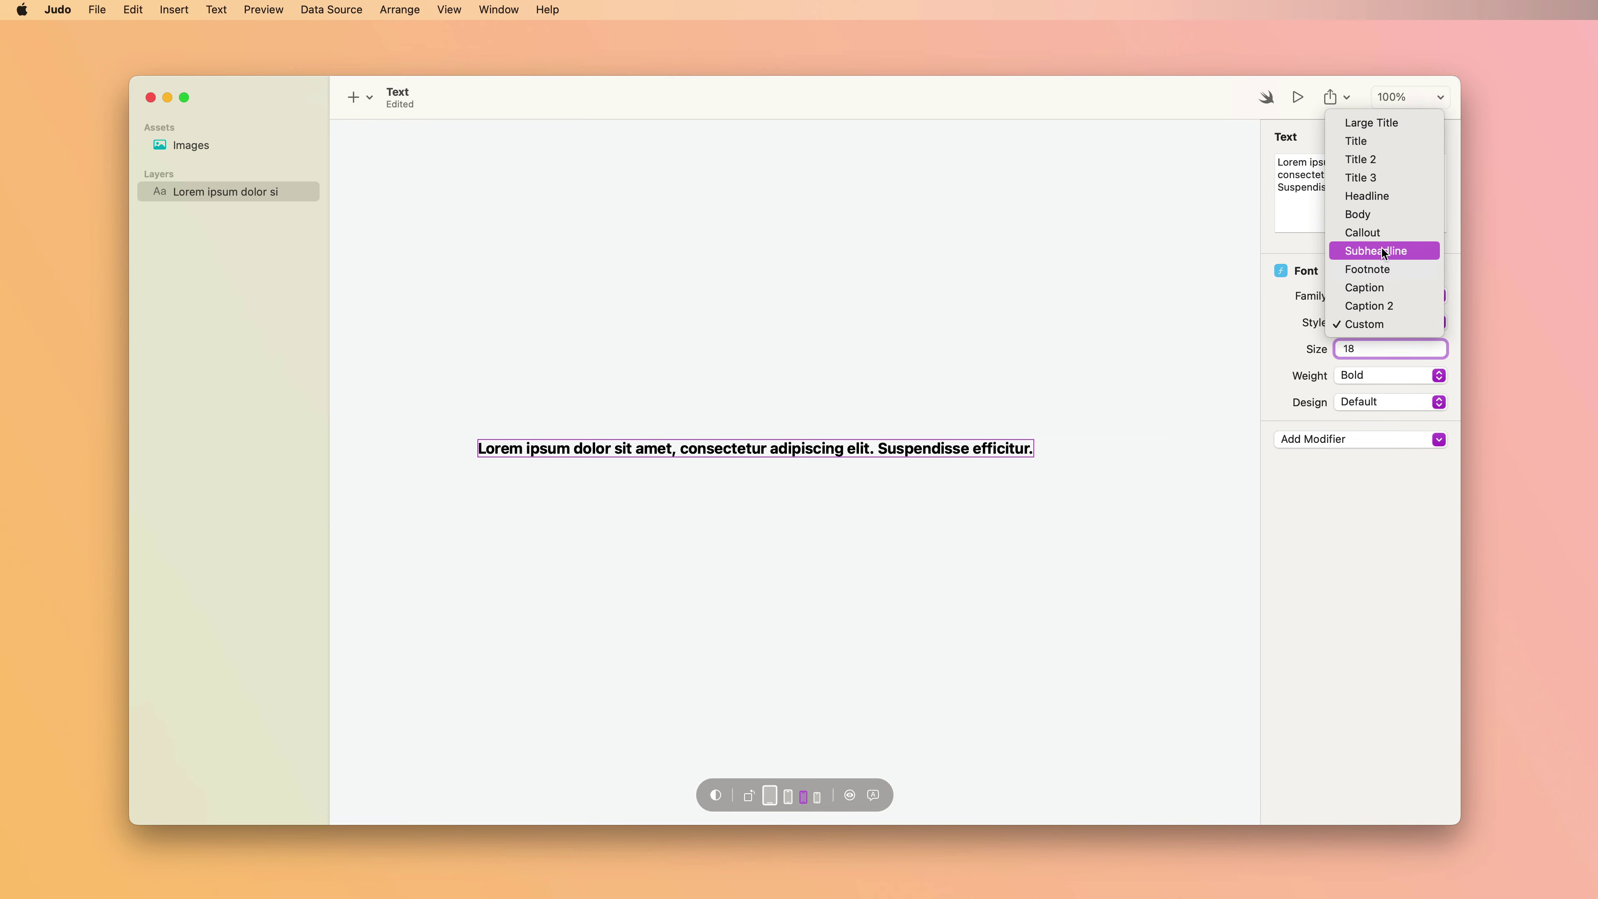
click(1359, 214)
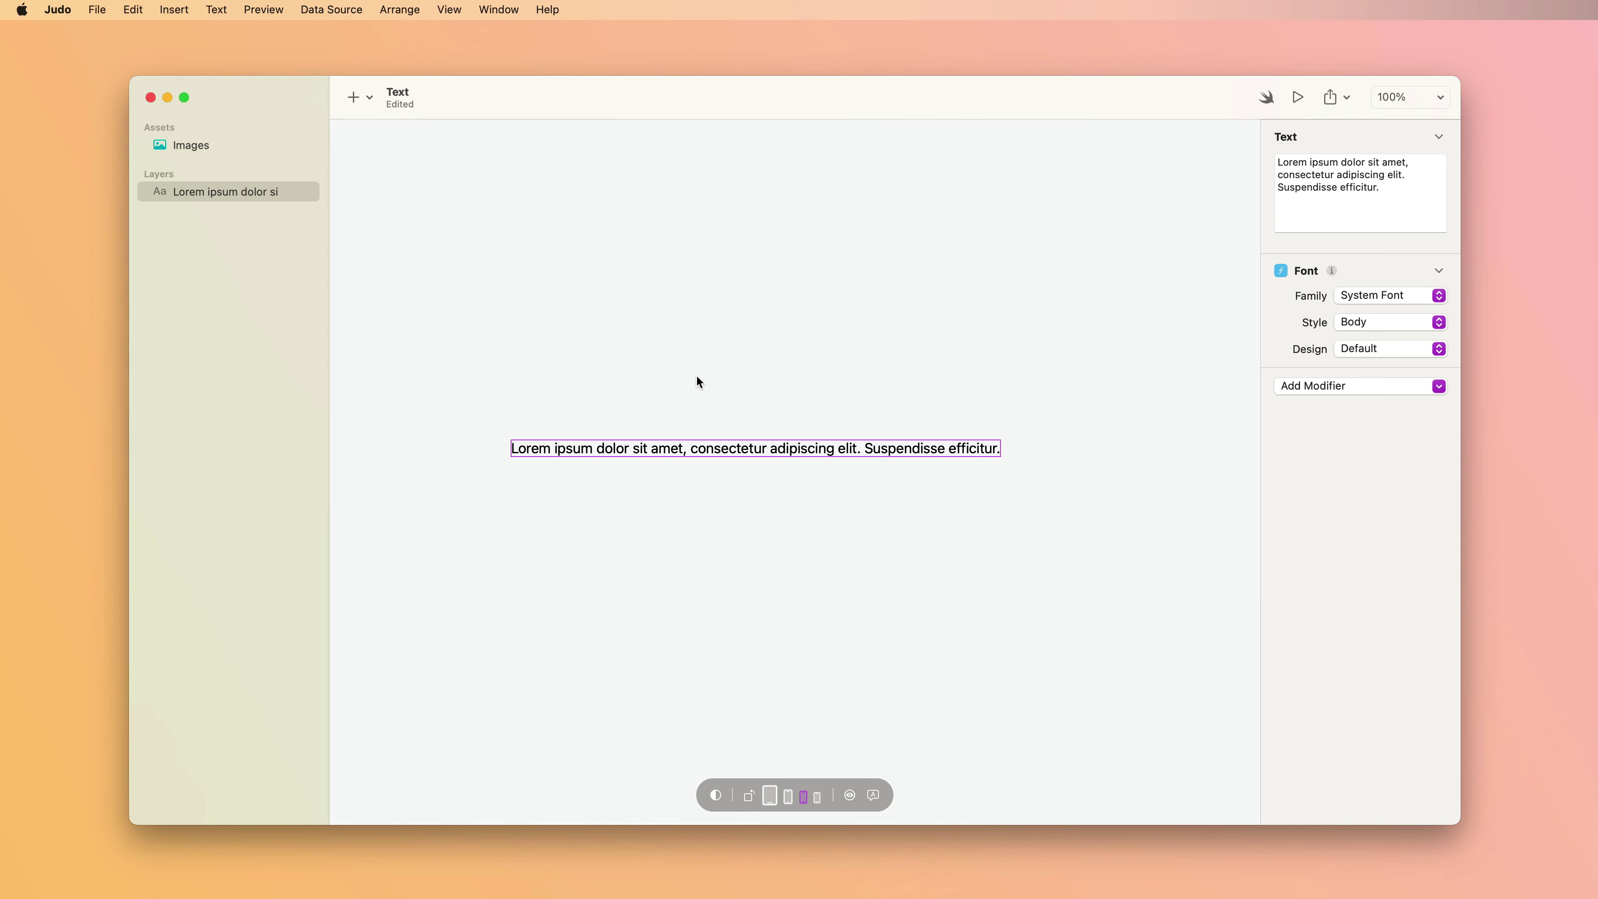
Duplicate the lorem ipsum text layer into five copies and embed them in a VStack.
click(496, 315)
click(246, 192)
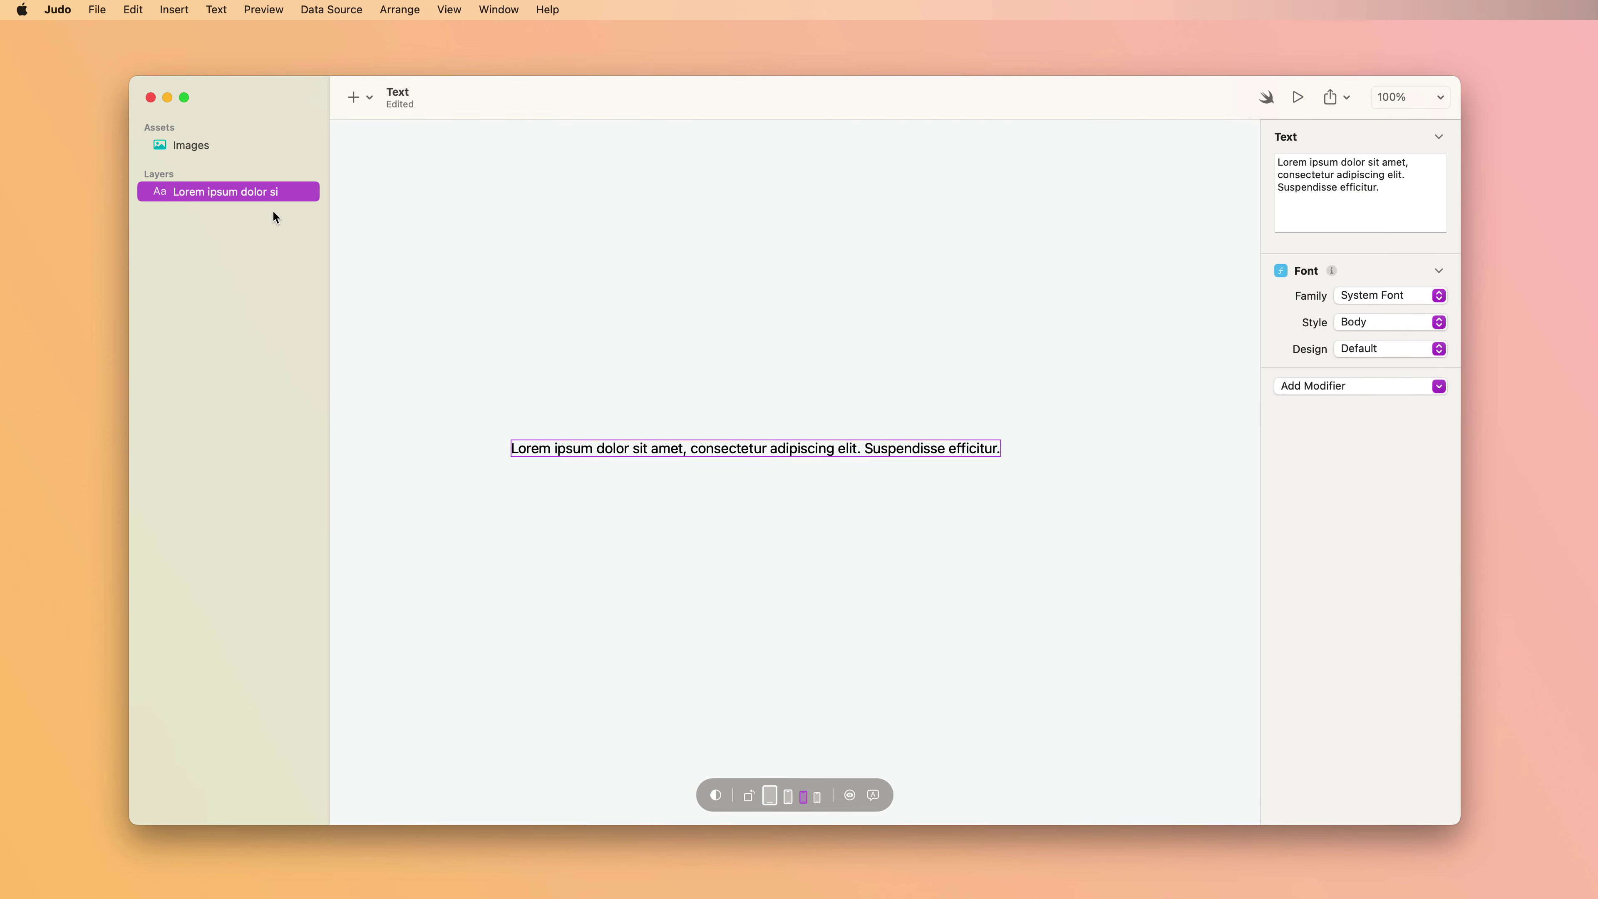
key(super+d)
key(super+d)
key(super+d)
key(super+d)
shift+click(271, 271)
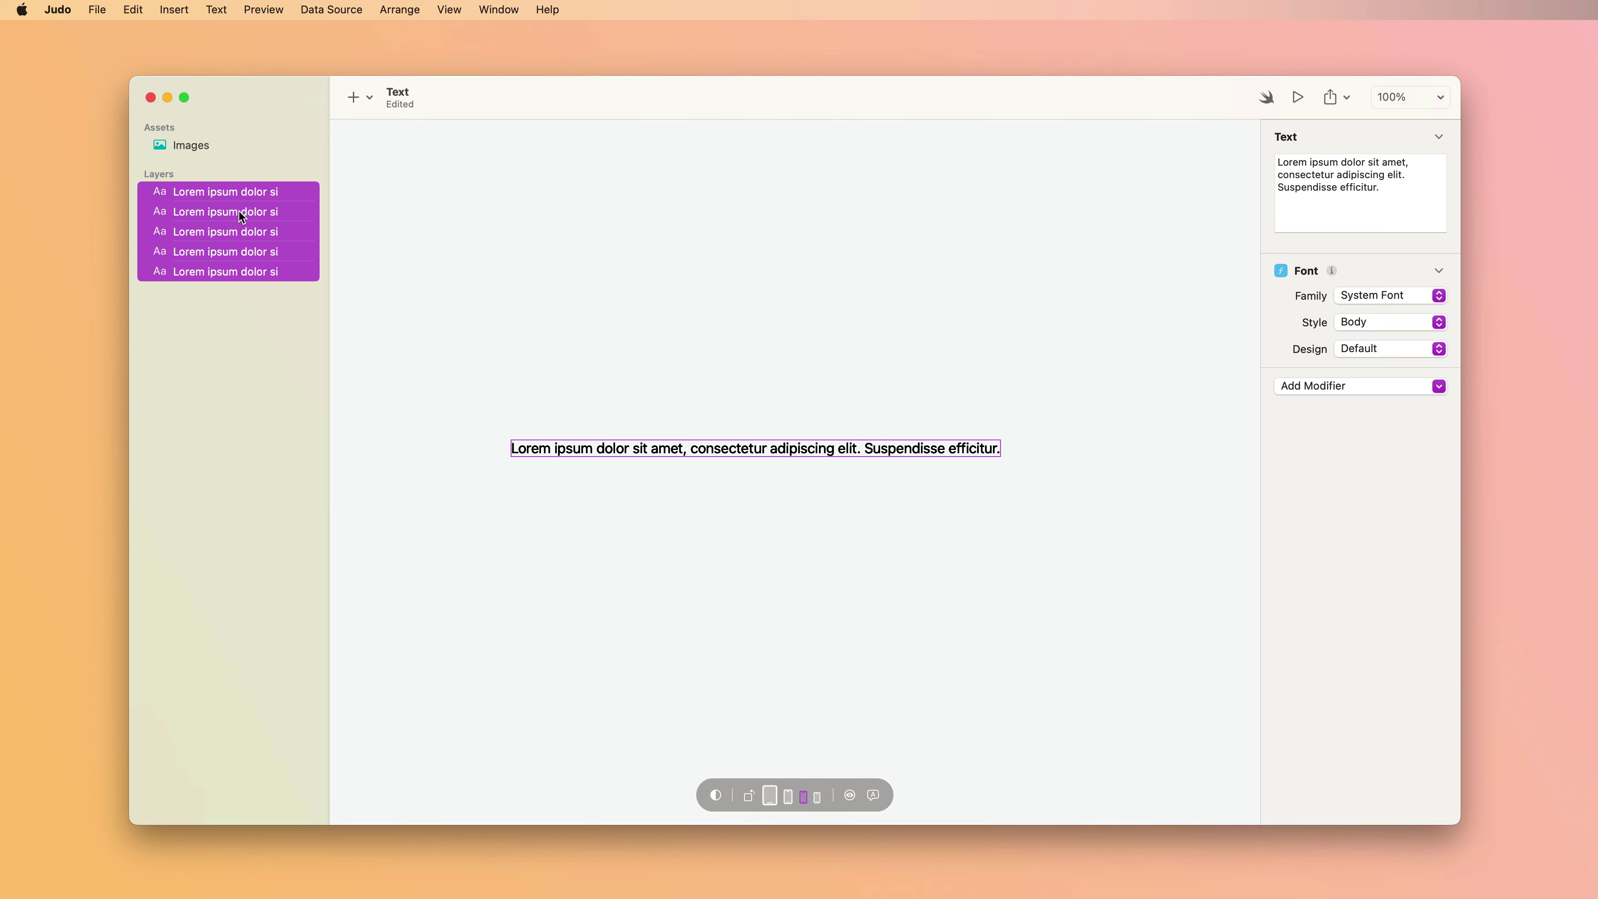
right_click(238, 213)
mouse_move(311, 340)
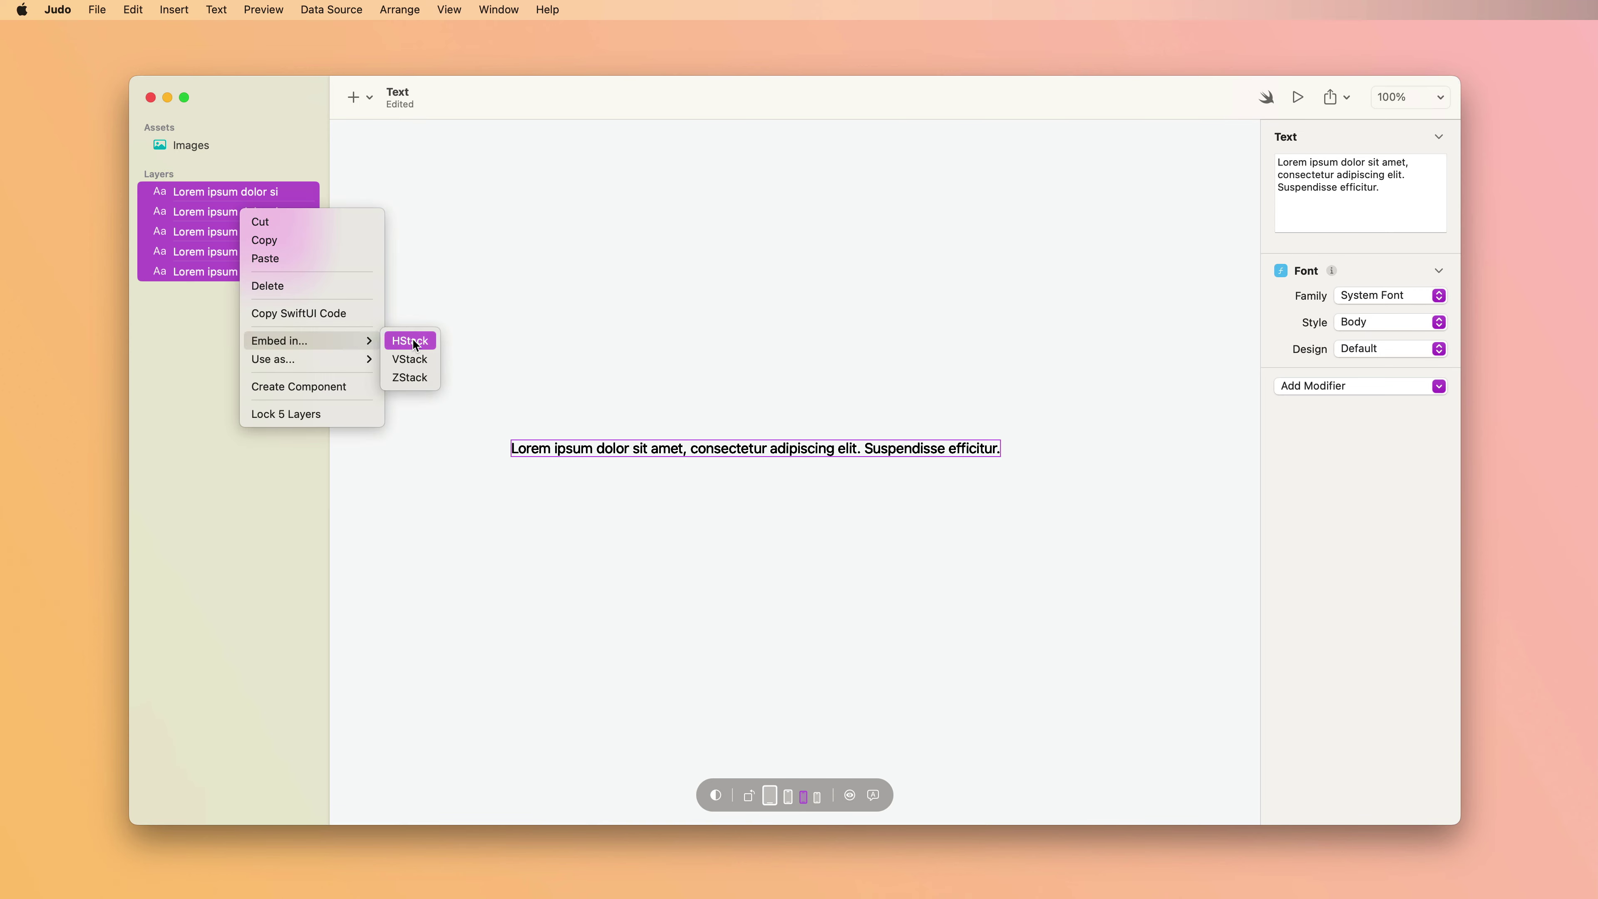
click(410, 360)
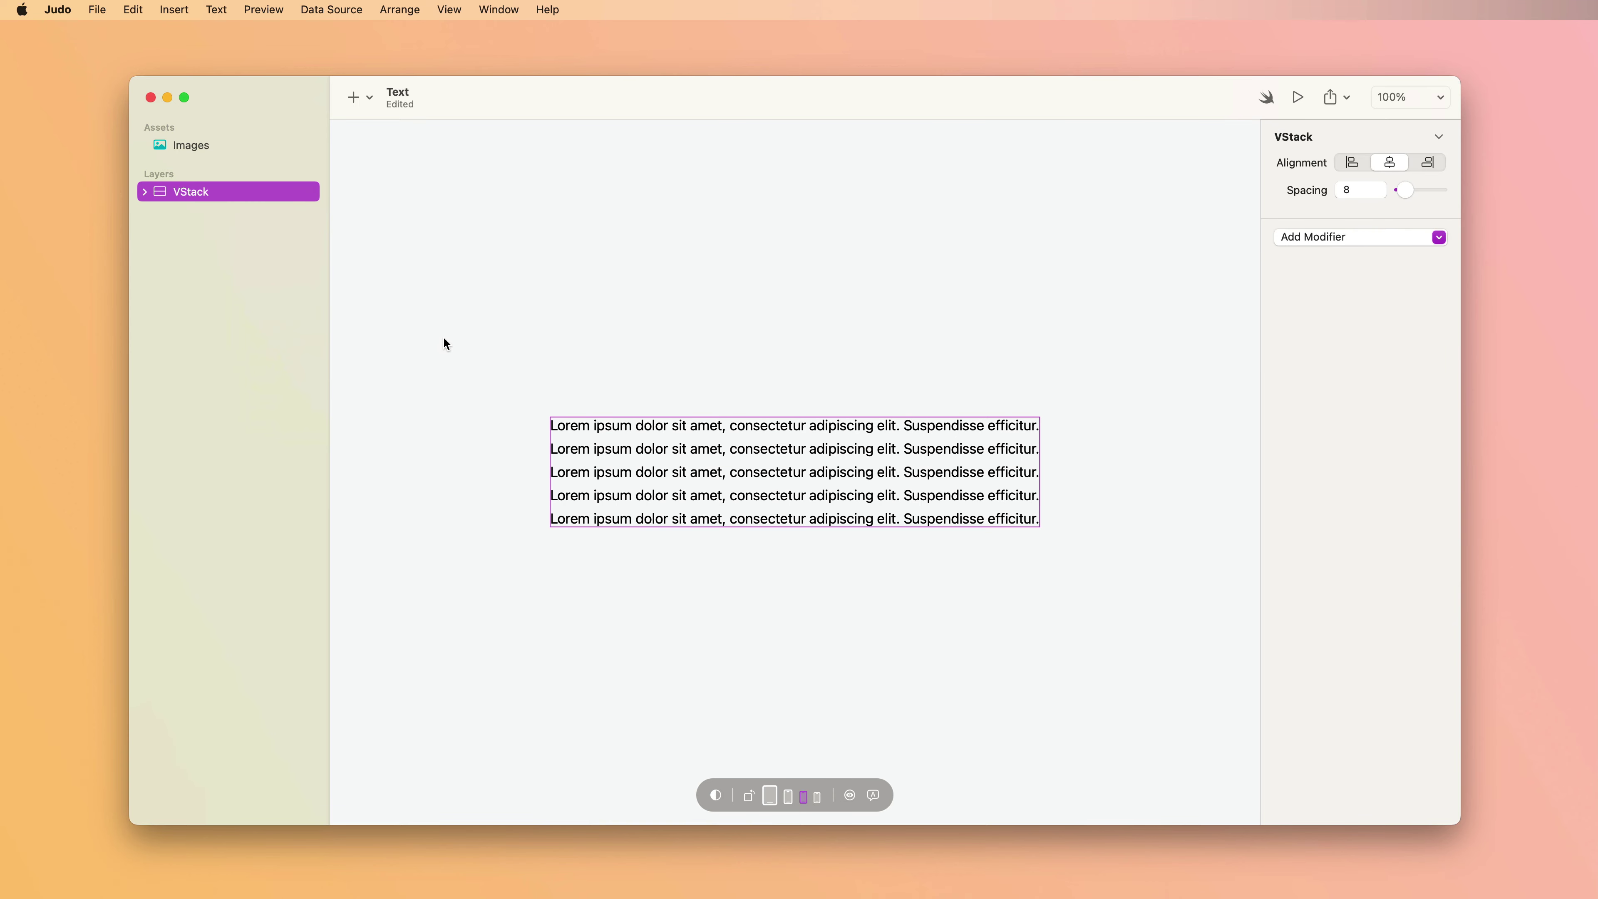
Set the first line's style to Large Title and the second line's to Title 3.
click(815, 427)
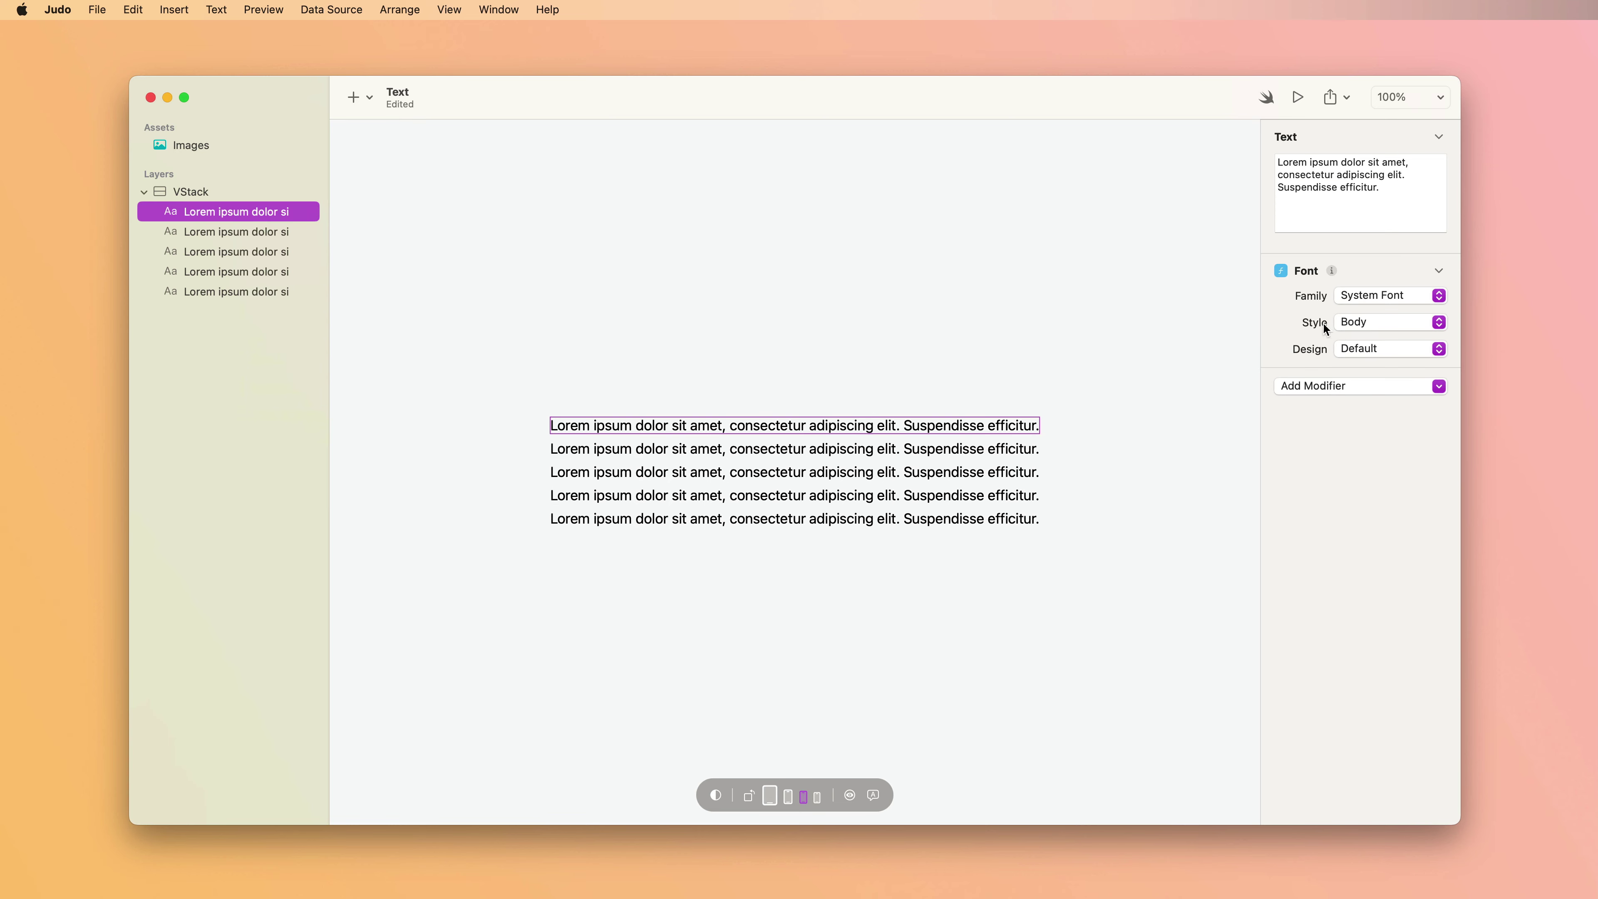
click(1339, 322)
click(1386, 231)
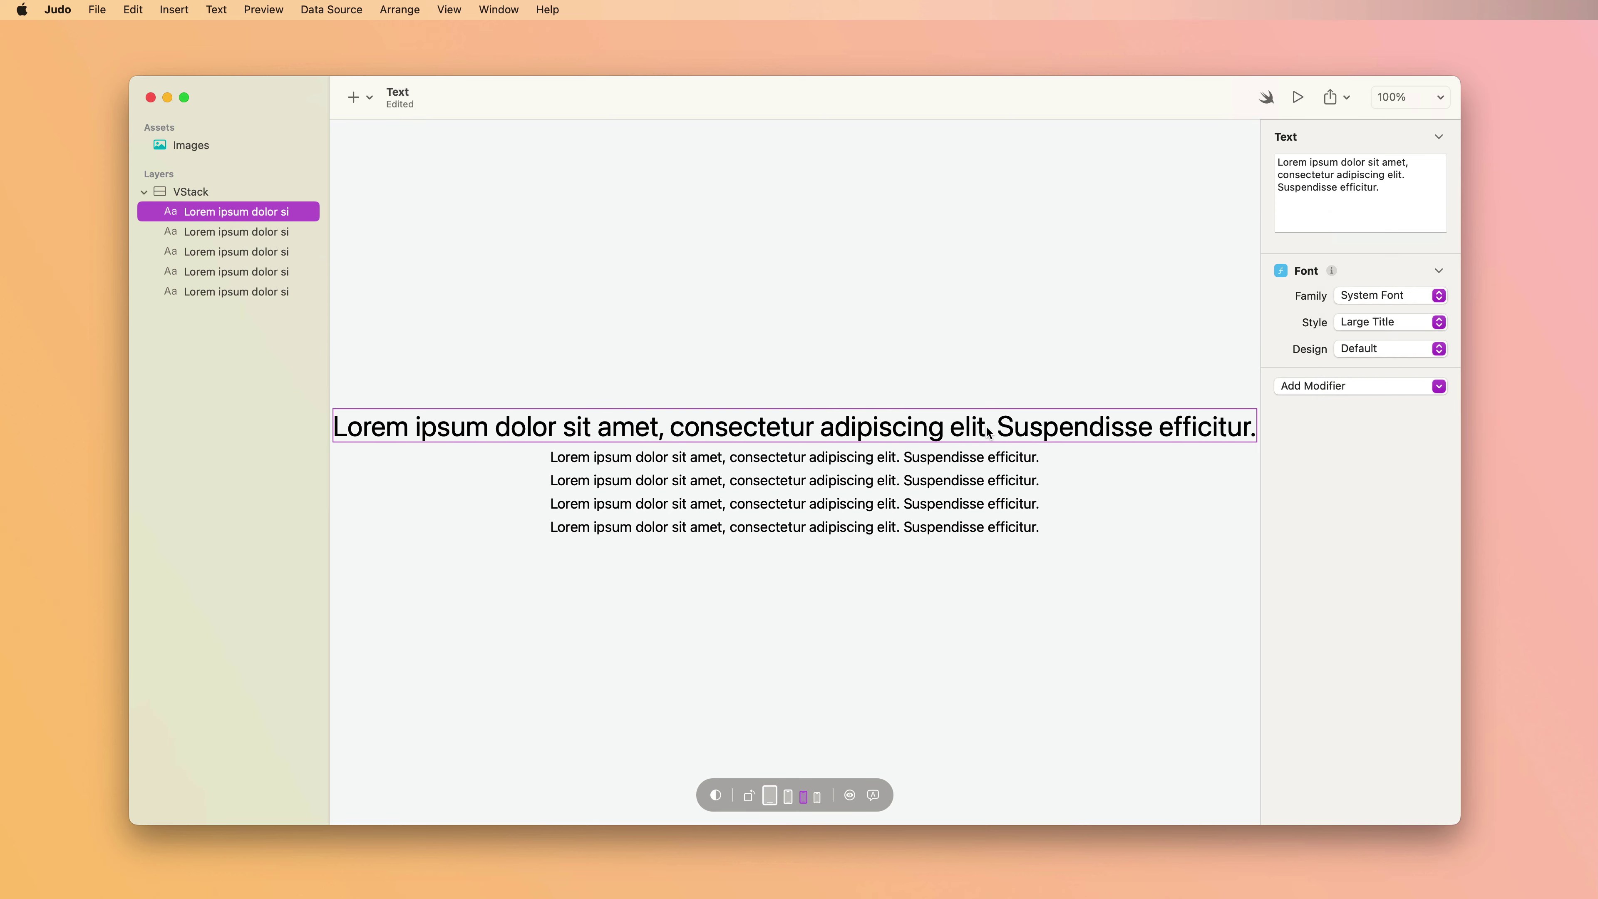
click(960, 457)
click(1384, 323)
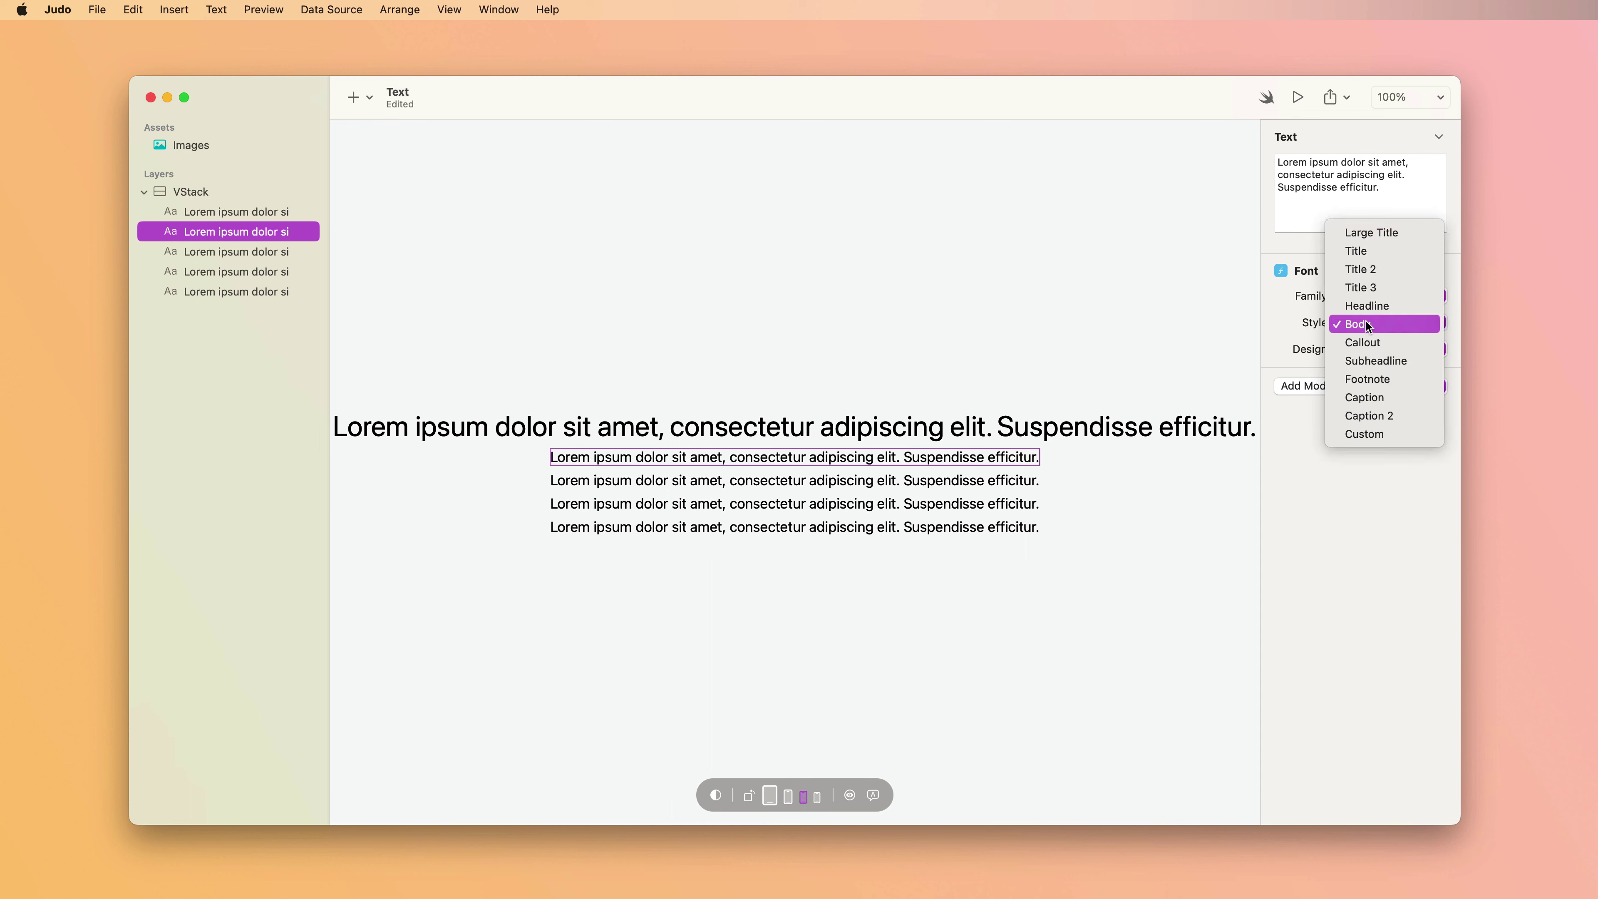
click(1395, 286)
Set the fourth line to Footnote and the fifth to Caption 2, then compare the lines.
click(999, 505)
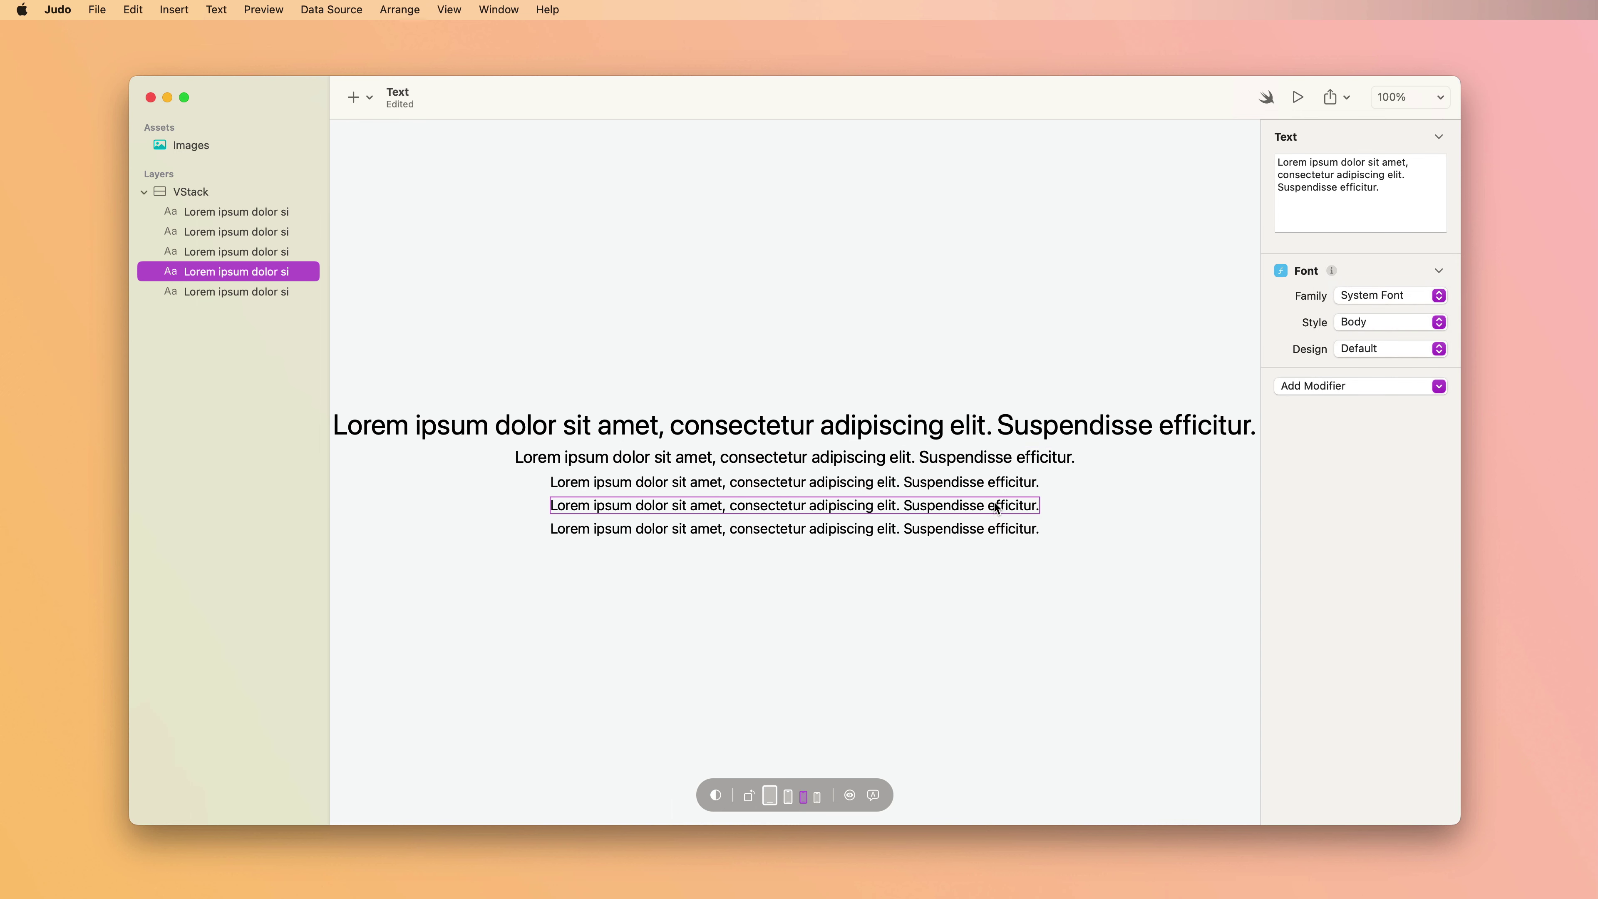
click(1374, 321)
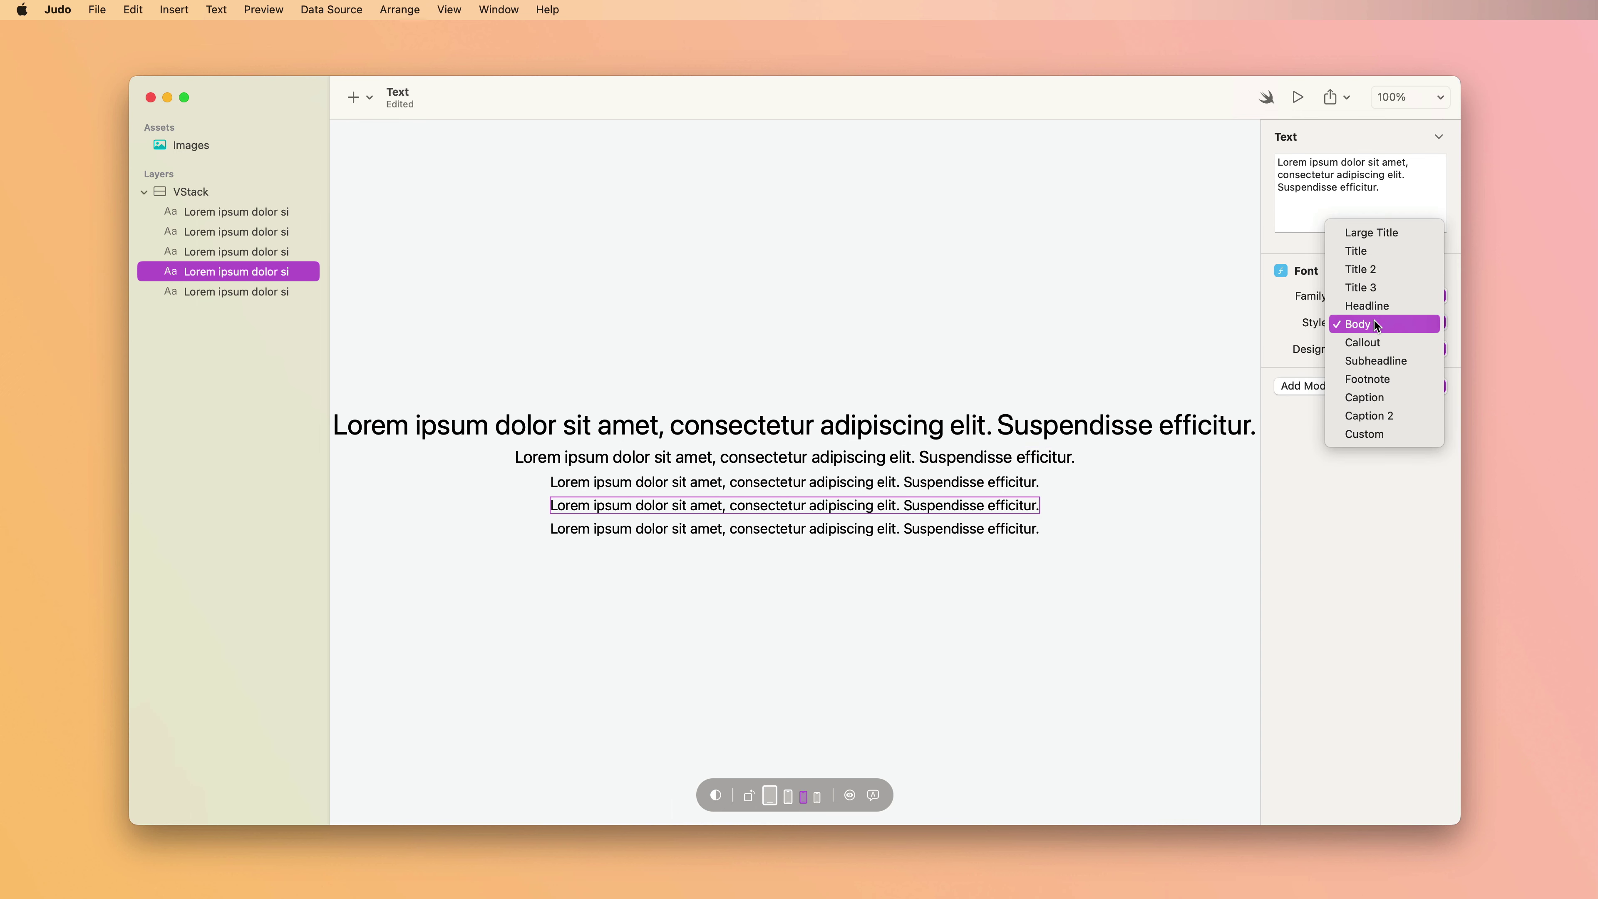
click(1395, 378)
click(999, 529)
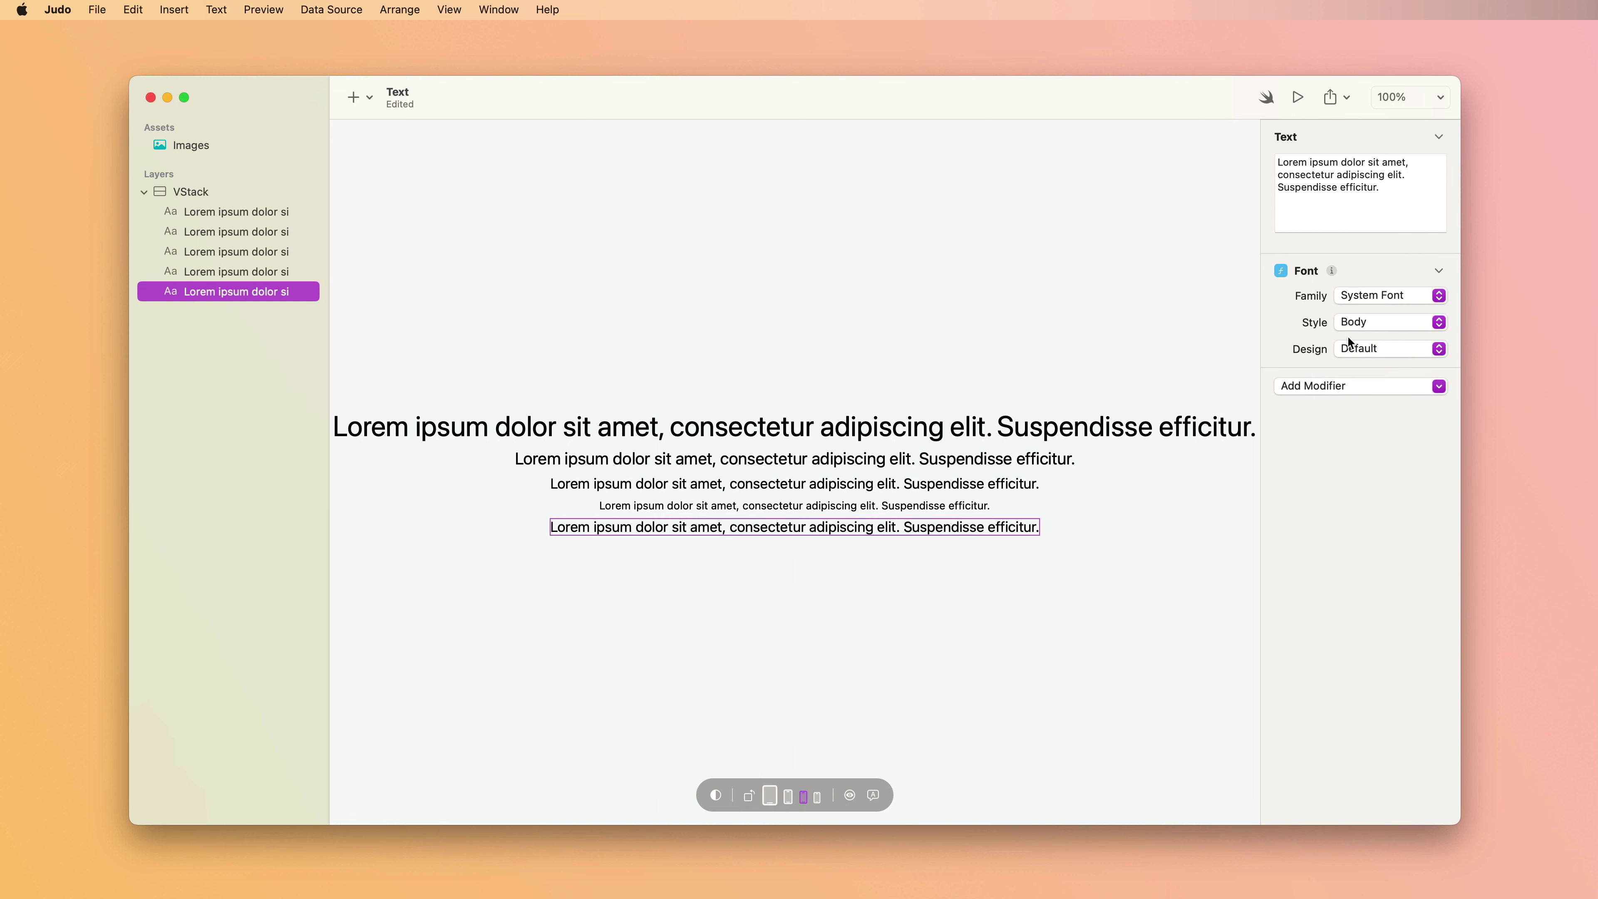
click(1374, 319)
click(1395, 413)
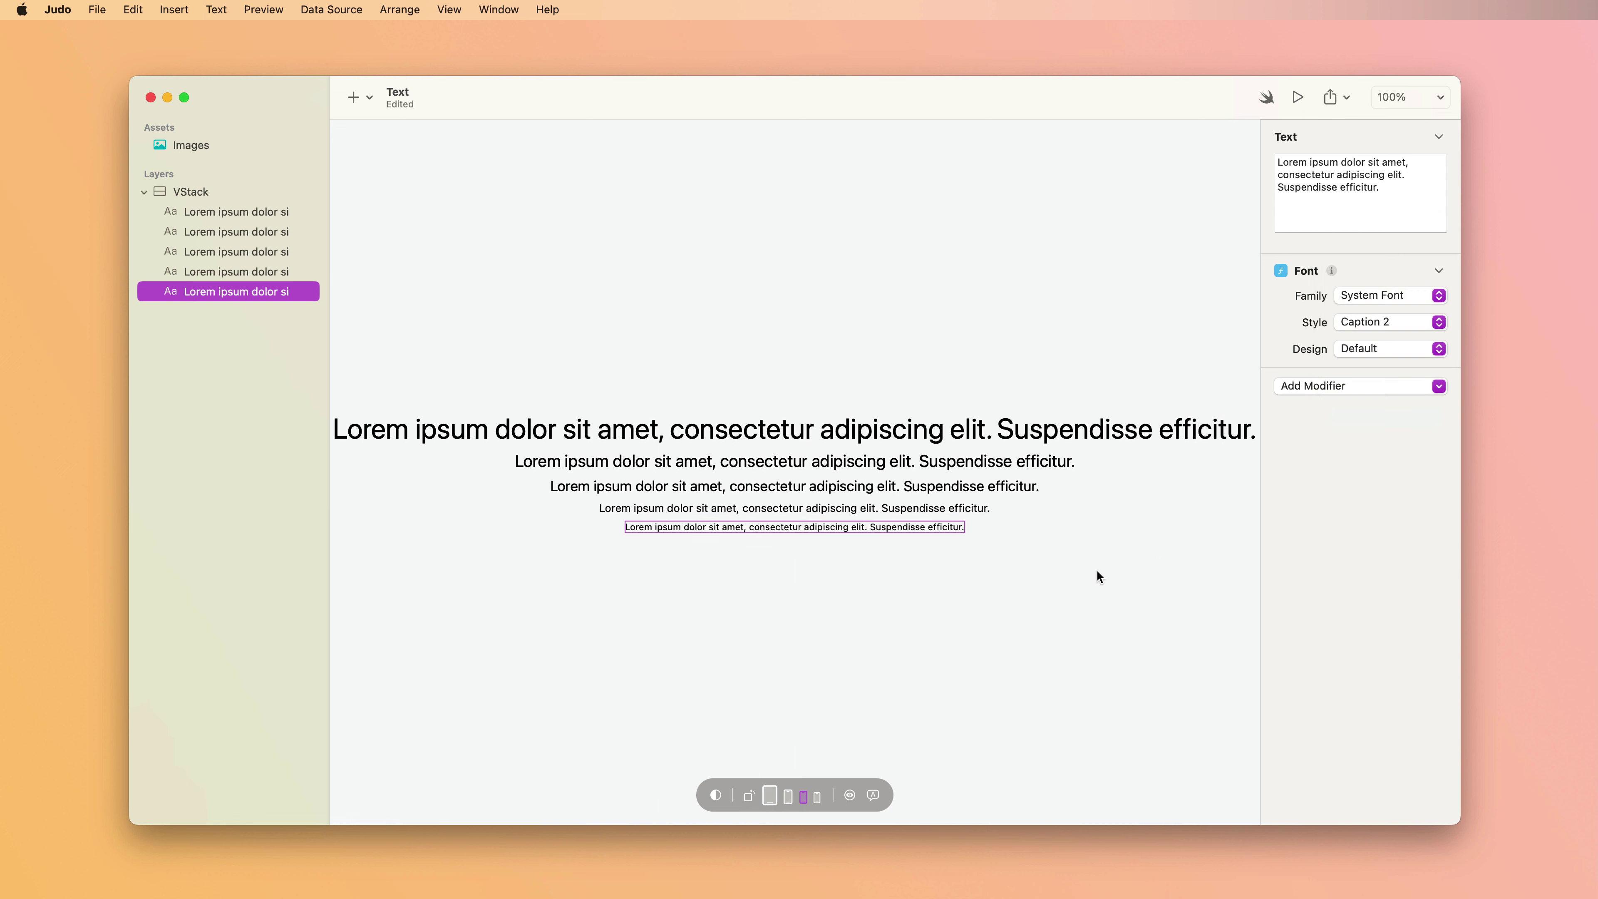
click(945, 627)
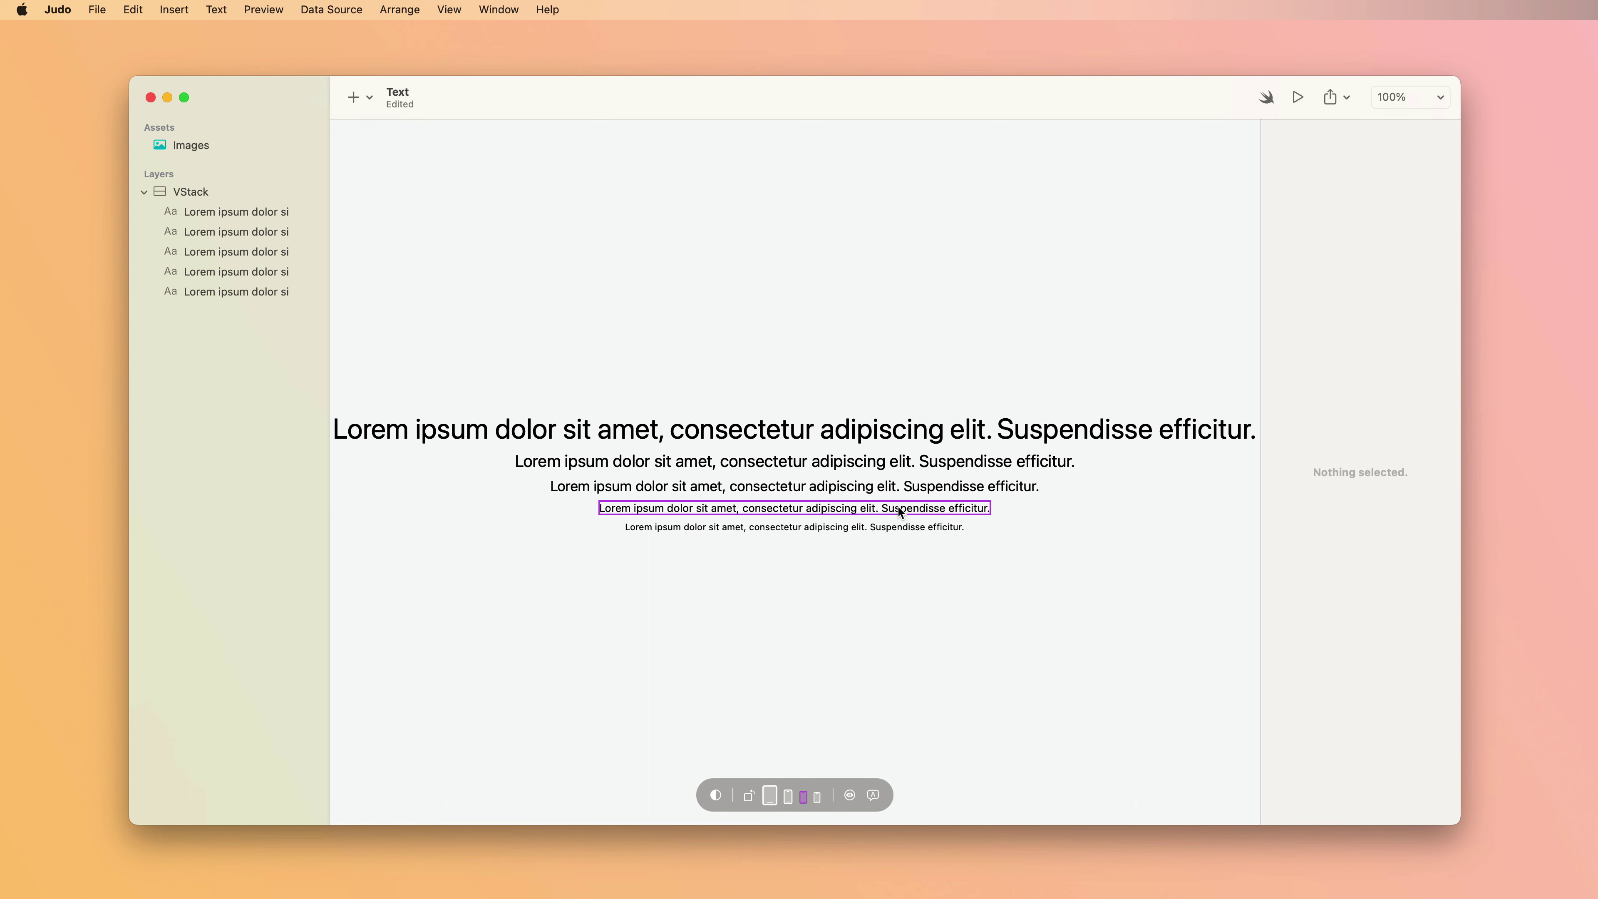
click(881, 440)
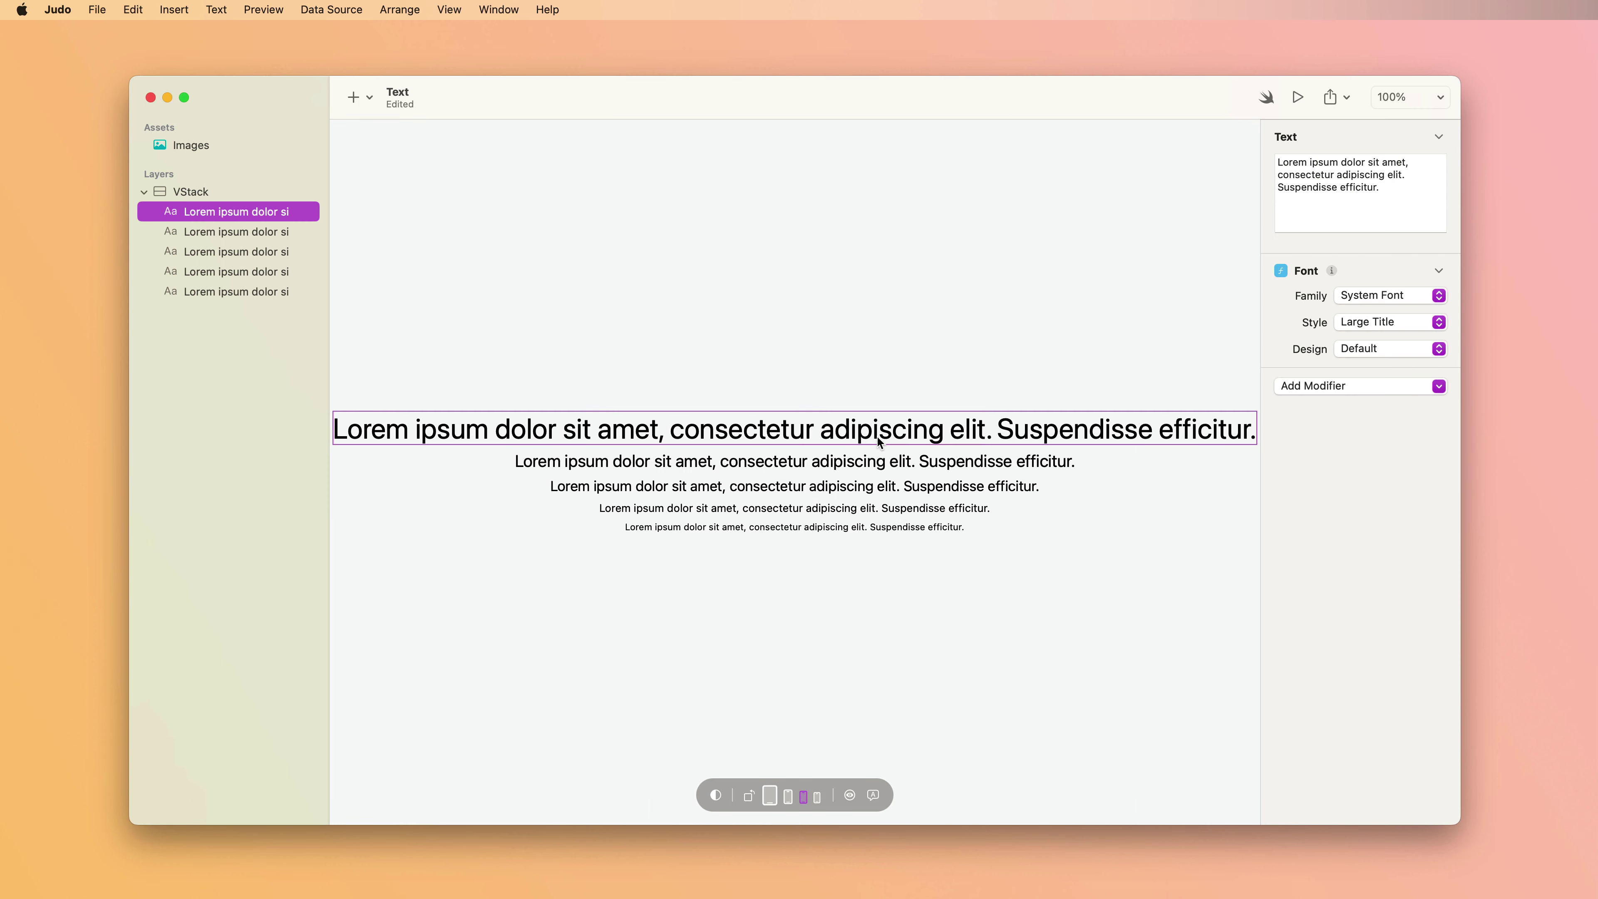
click(880, 467)
click(880, 490)
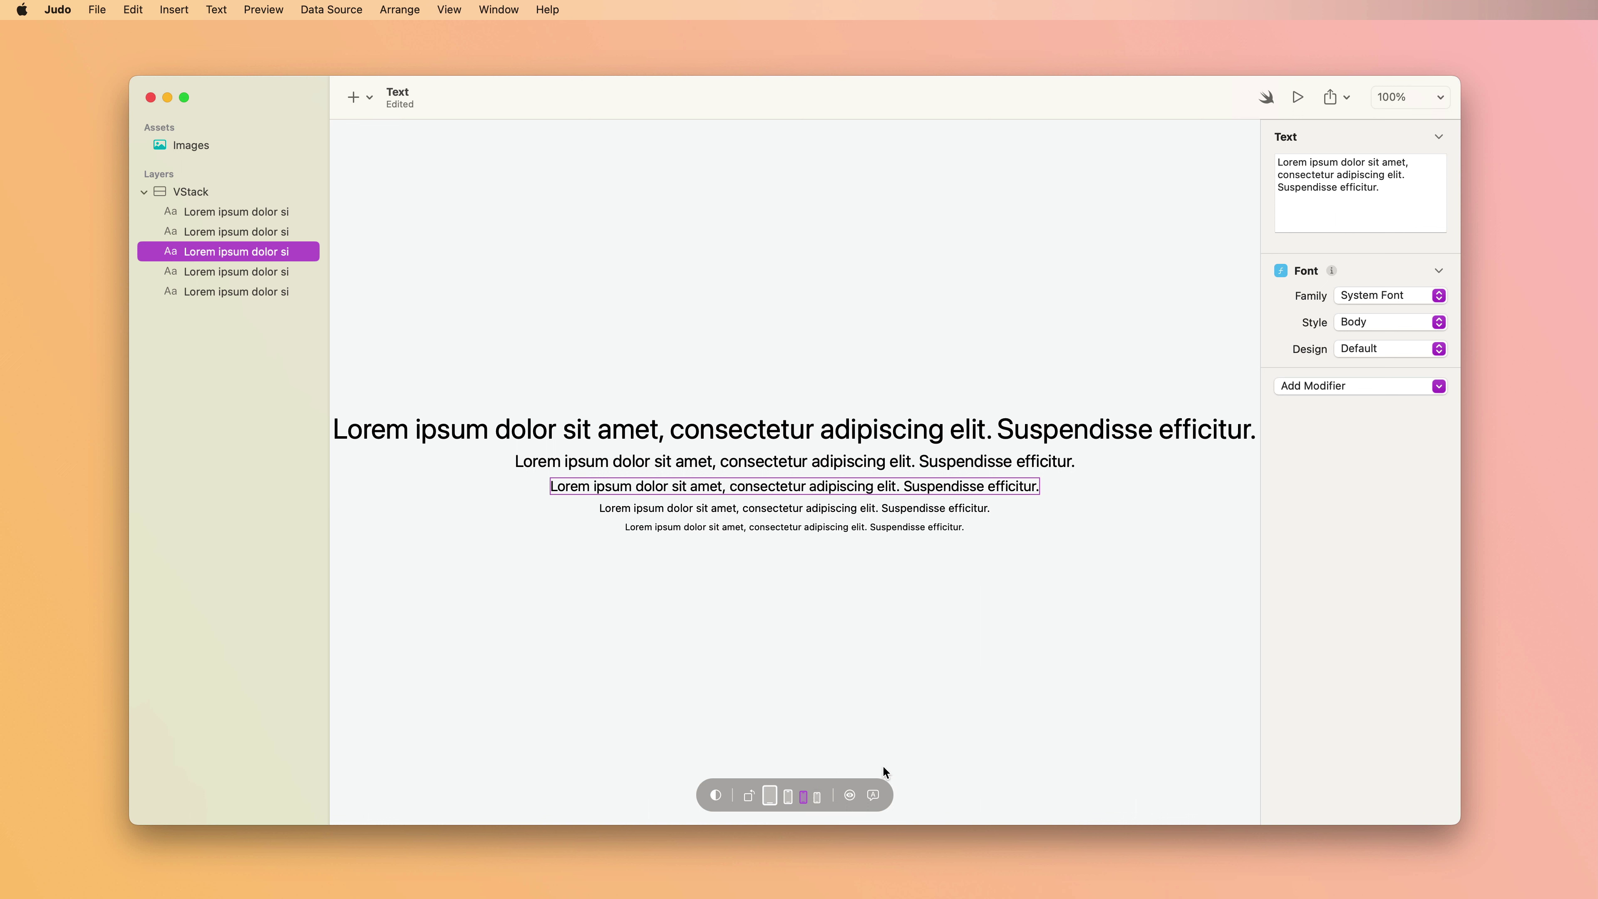
Preview the five lines at larger accessibility text sizes using the Text Size slider.
click(849, 796)
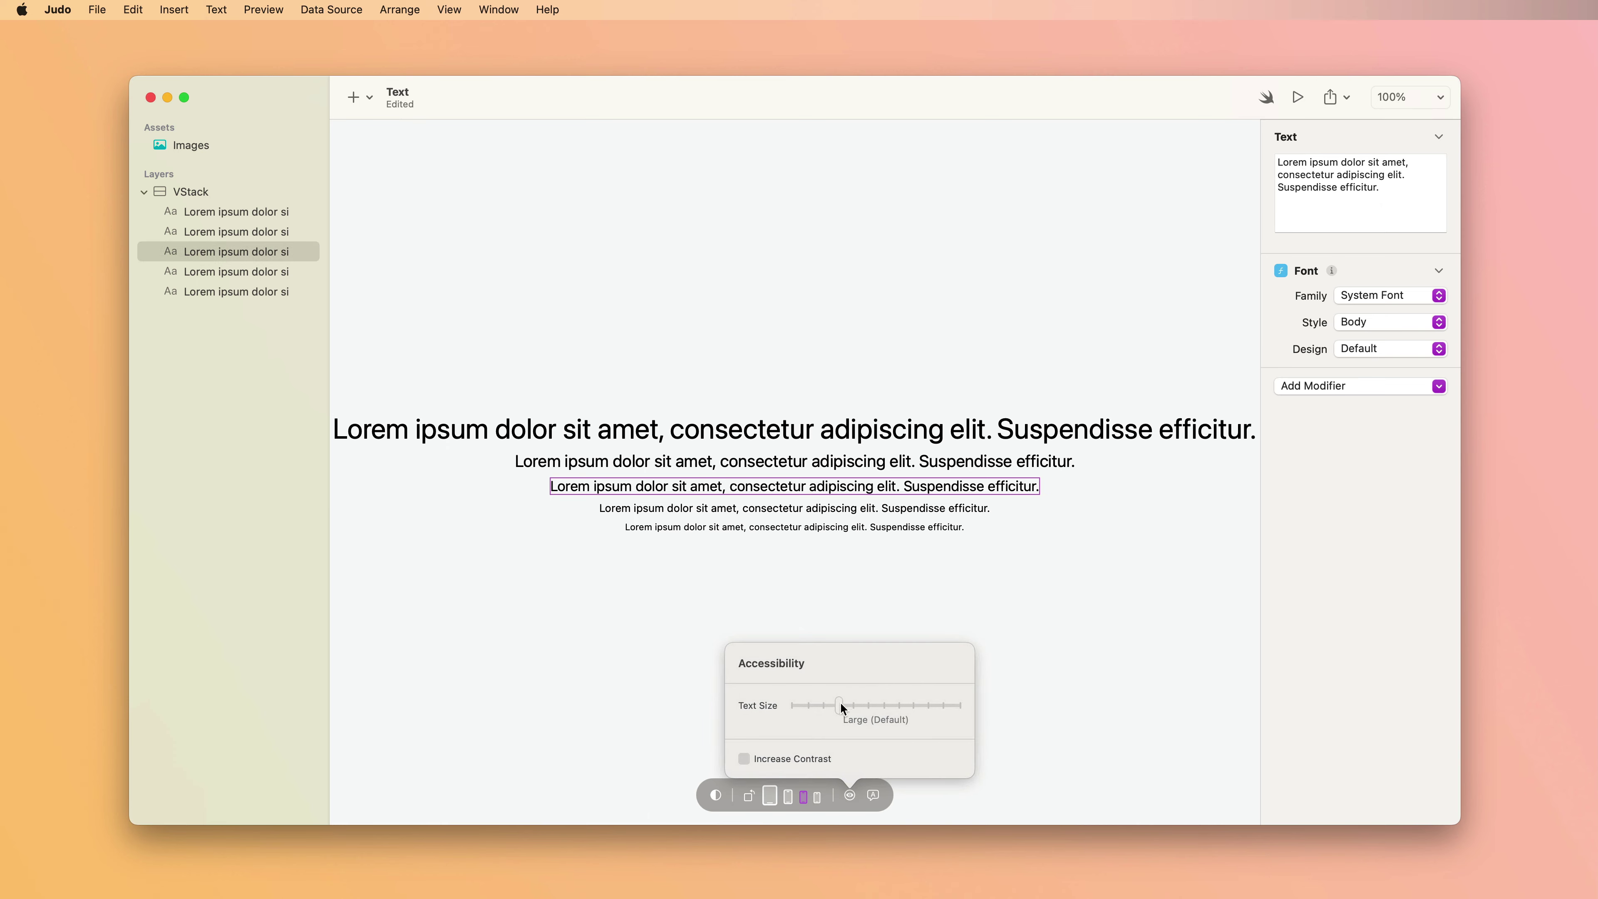
mouse_move(838, 705)
mouse_down()
mouse_move(902, 703)
mouse_move(821, 700)
mouse_move(908, 702)
mouse_move(821, 698)
mouse_move(865, 698)
mouse_move(846, 700)
mouse_up()
Give the top lorem ipsum line a Custom style with font size 44.
click(1080, 619)
click(932, 434)
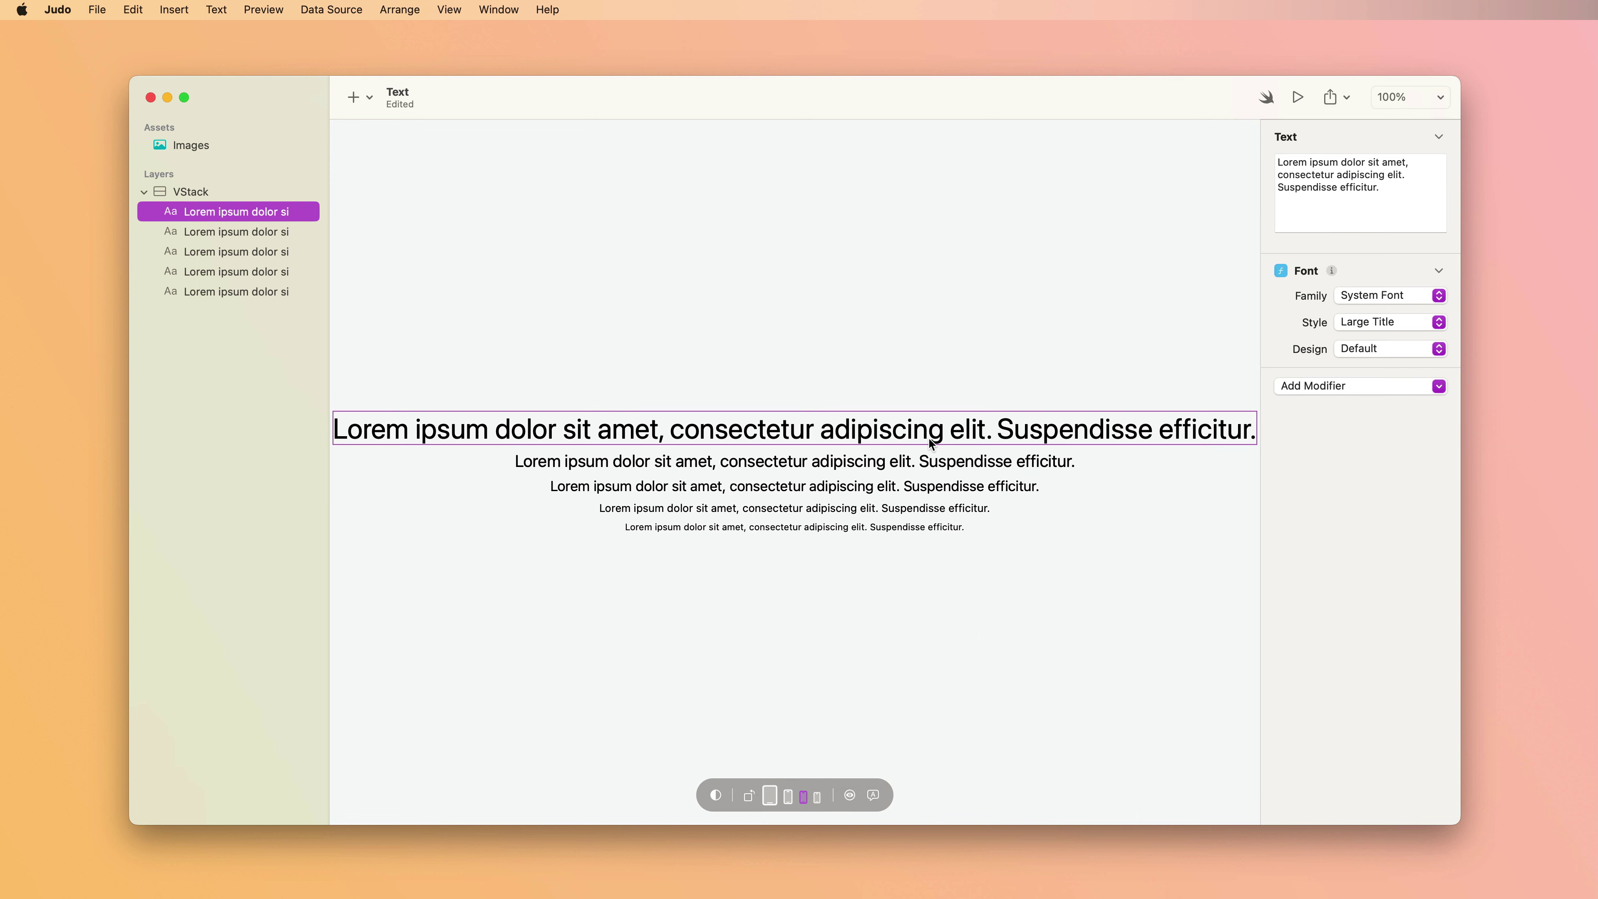
click(1375, 321)
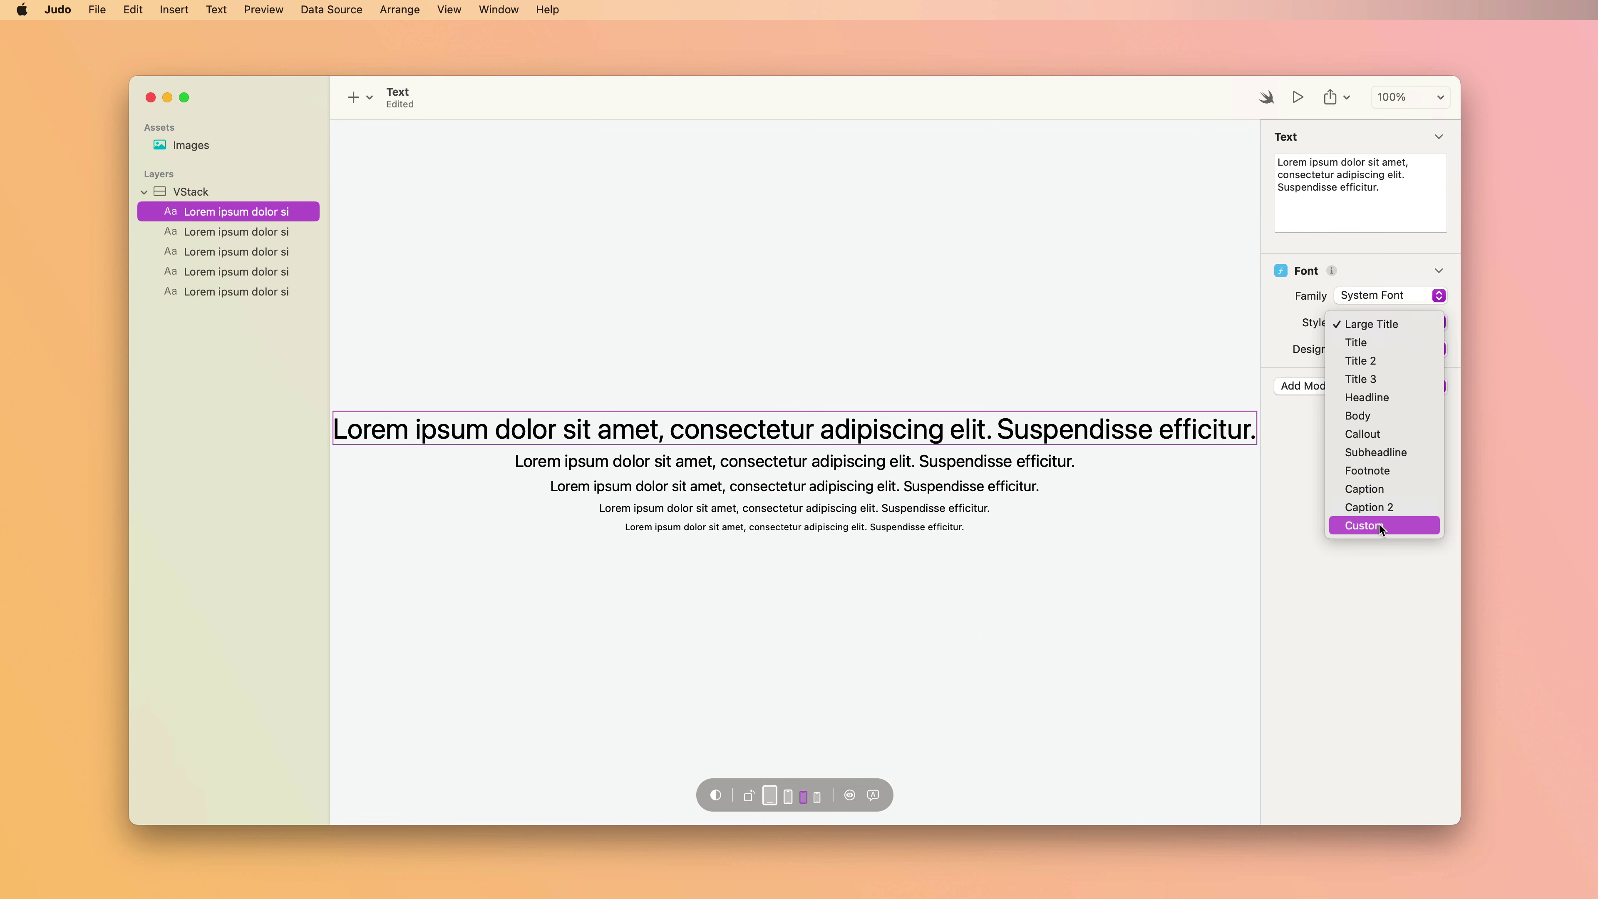
click(1373, 534)
double_click(1383, 350)
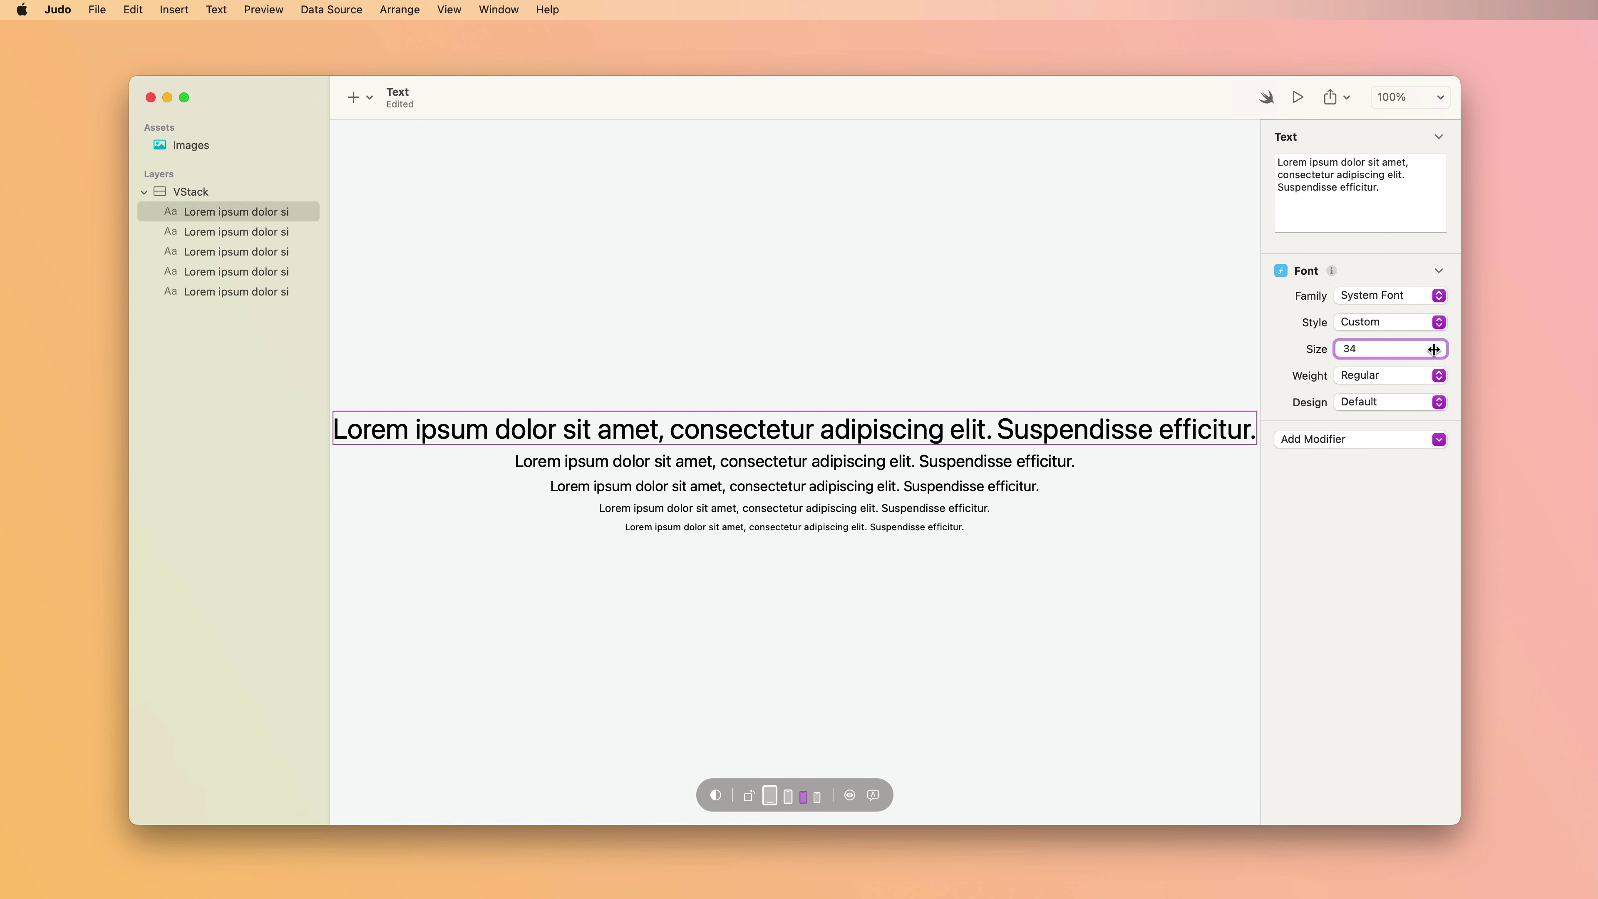
text(44)
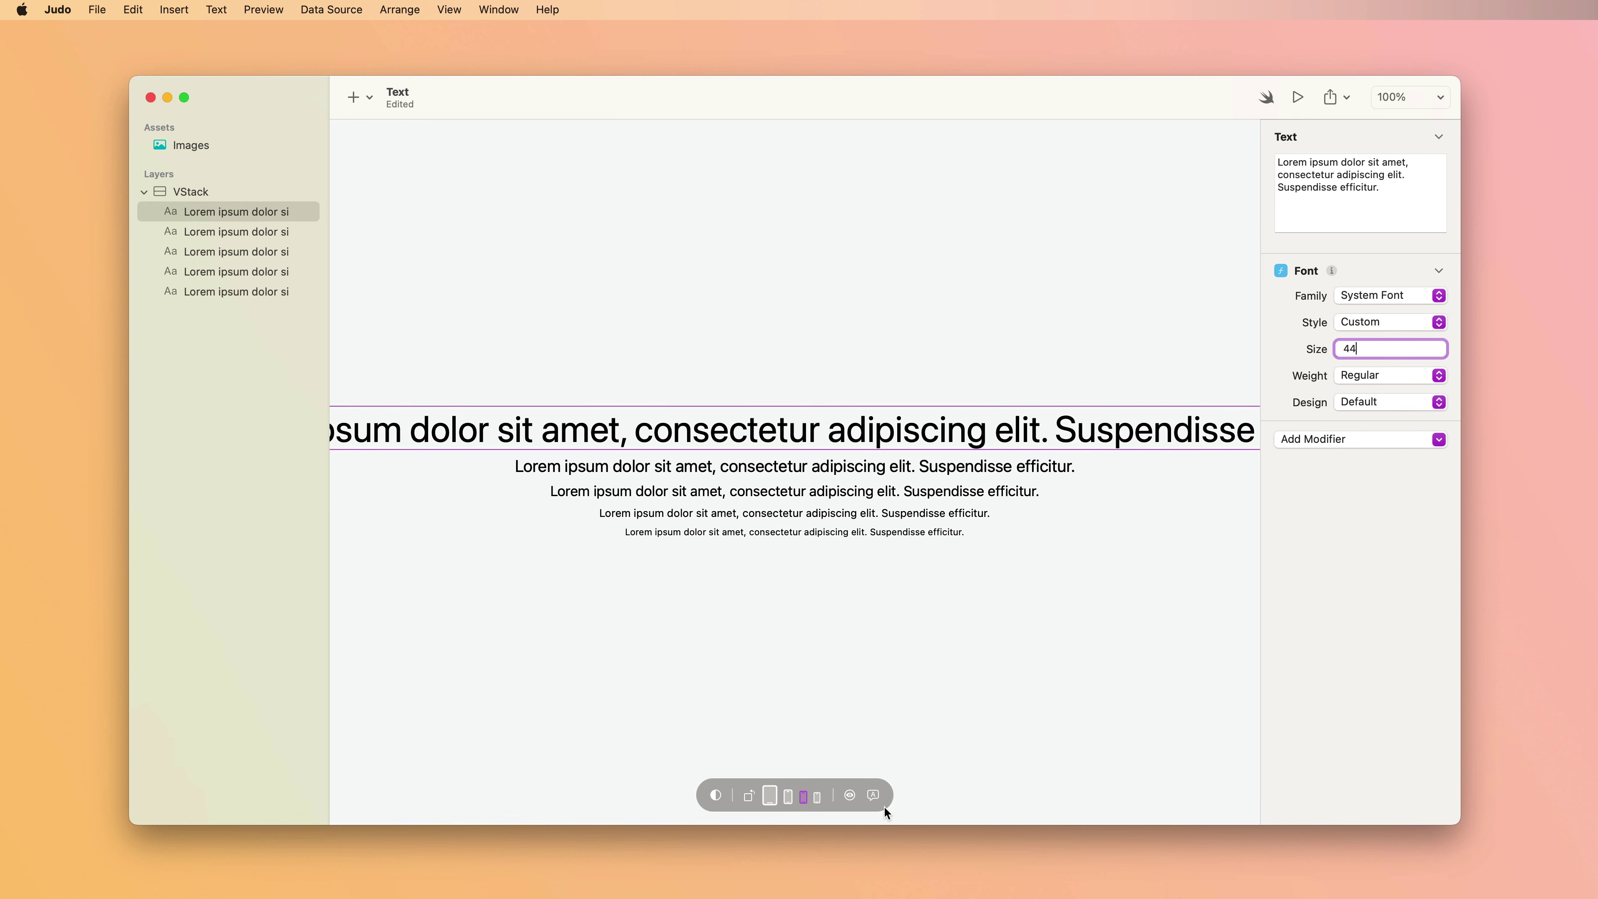
Preview the size-44 line at Extra Large accessibility text, then restore it to Large Title.
click(876, 794)
click(849, 795)
click(848, 795)
mouse_move(838, 705)
mouse_down()
mouse_move(889, 709)
mouse_move(829, 707)
mouse_move(843, 710)
mouse_up()
click(1070, 606)
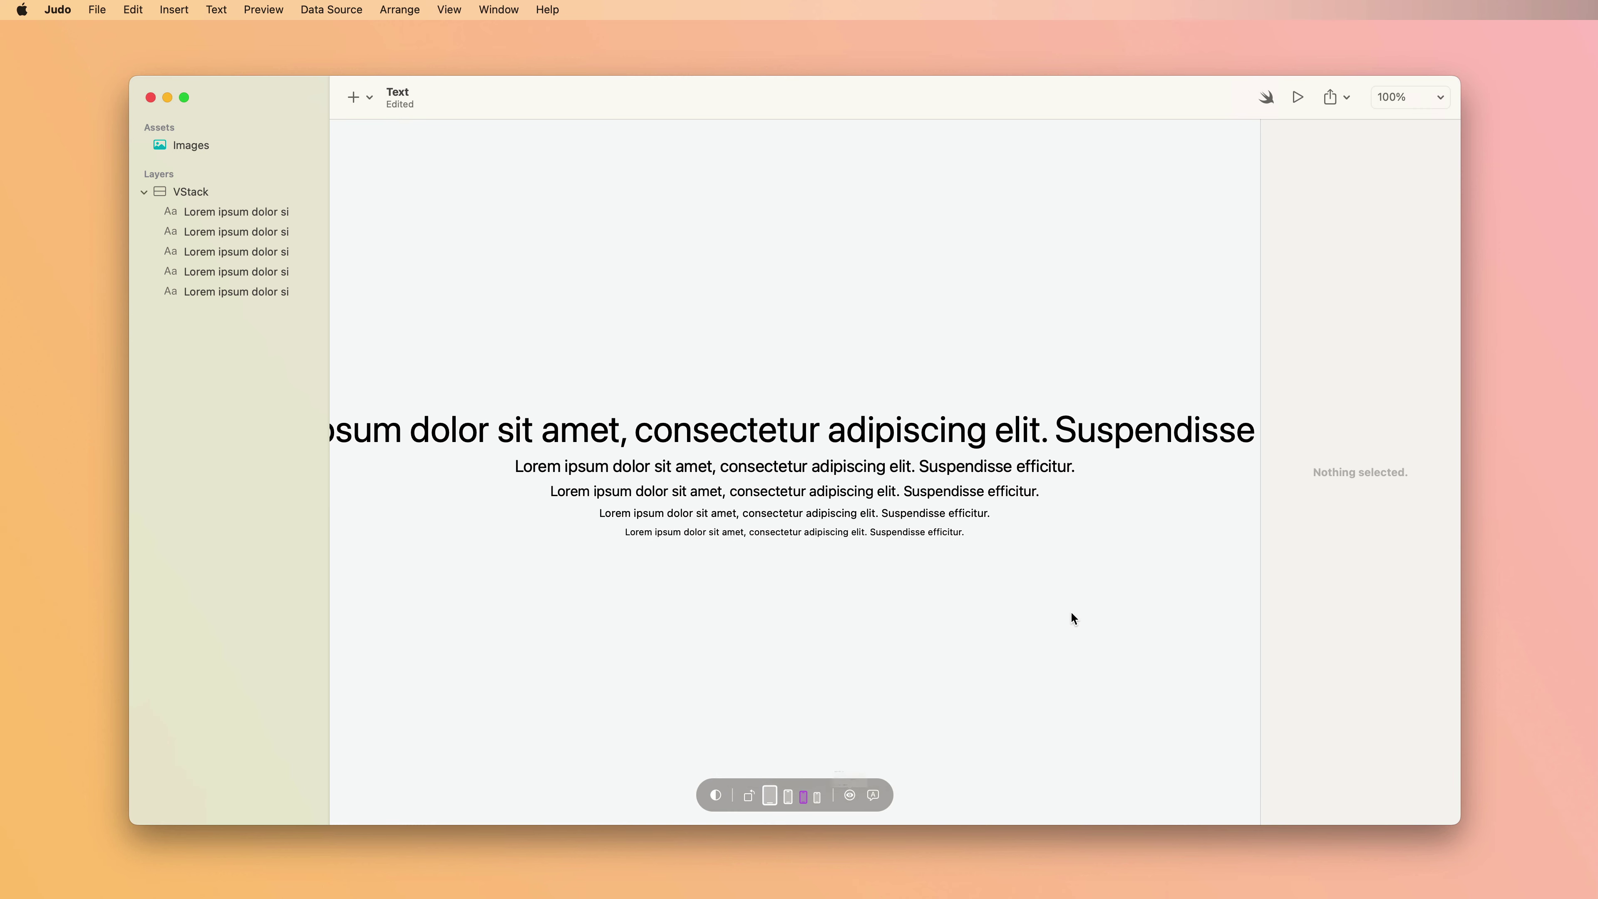
click(1048, 435)
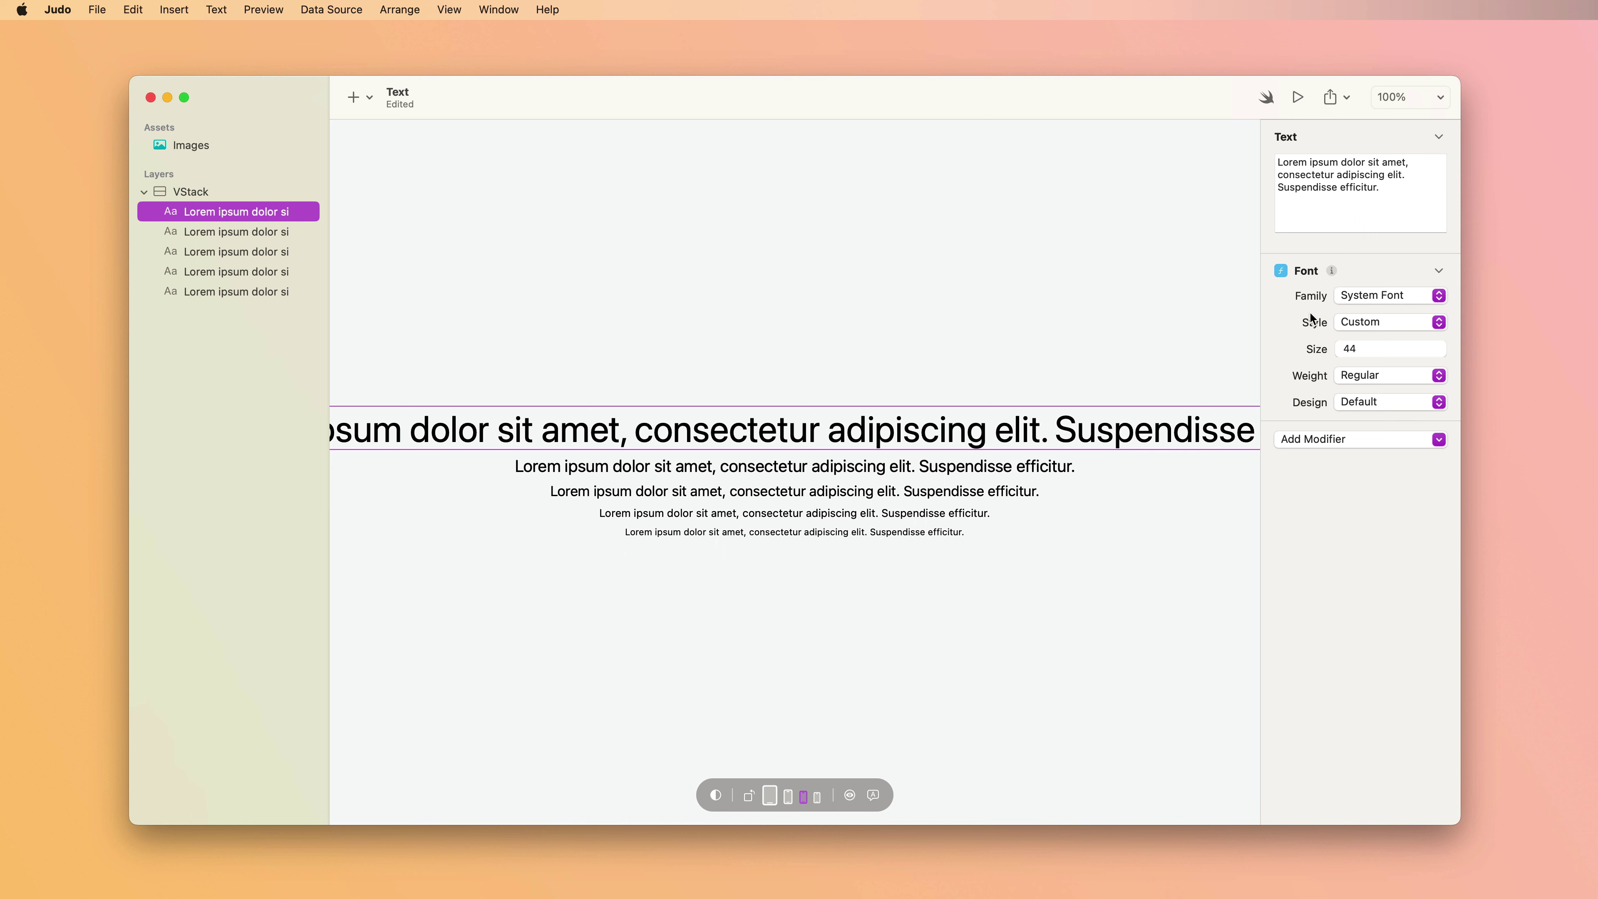
click(1366, 319)
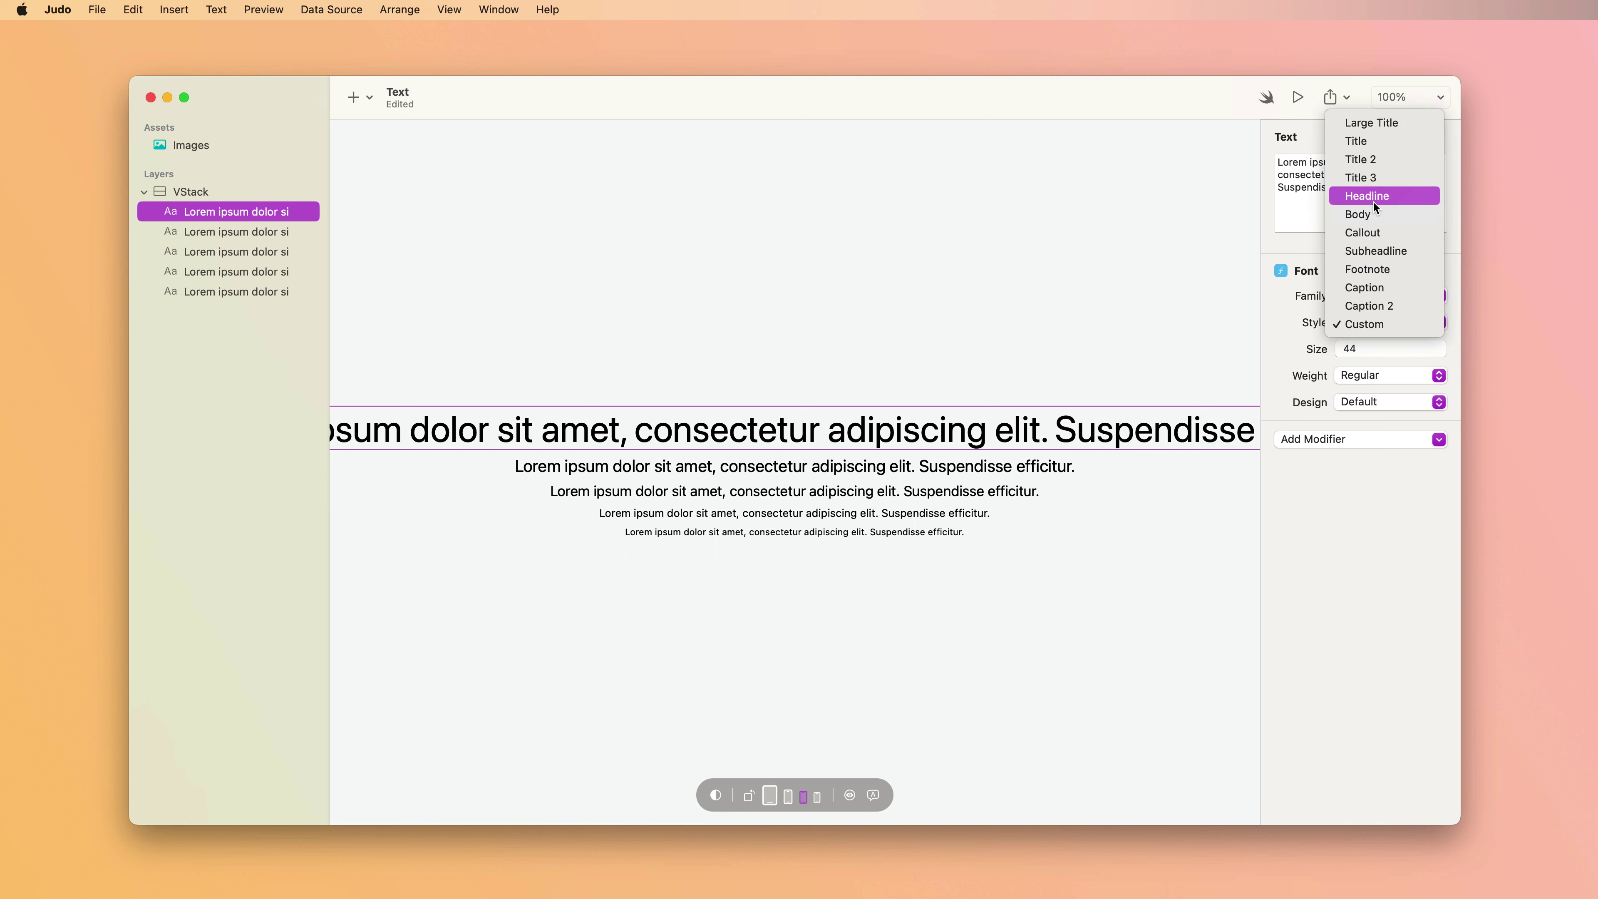
click(1394, 123)
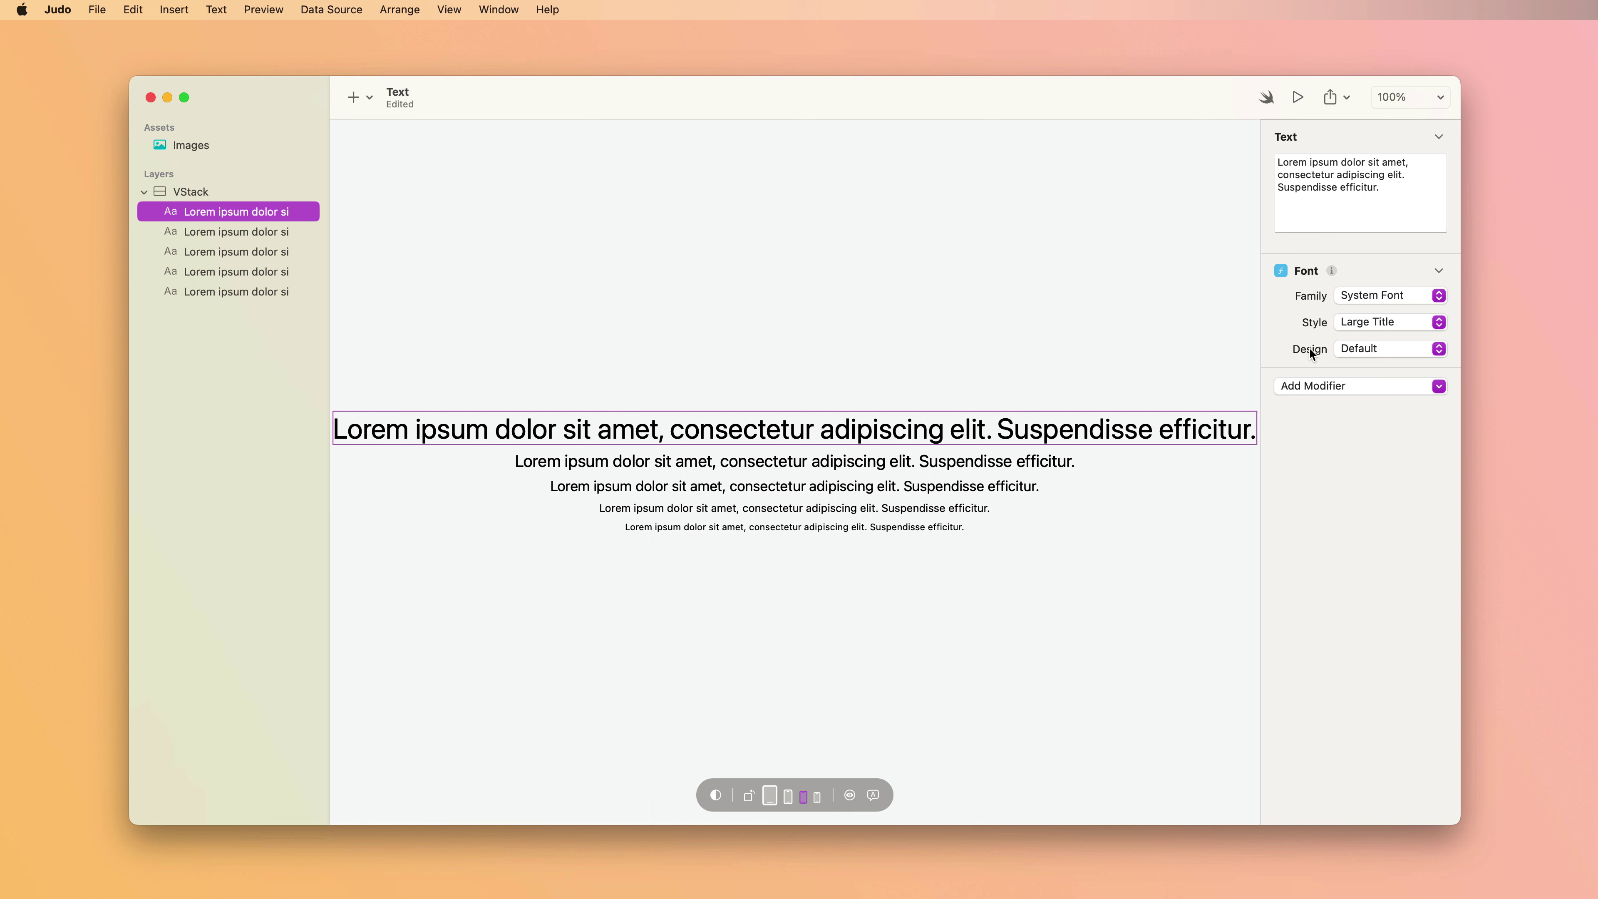
Try Monospaced and Rounded font designs on the top line, settling on Serif.
click(1377, 349)
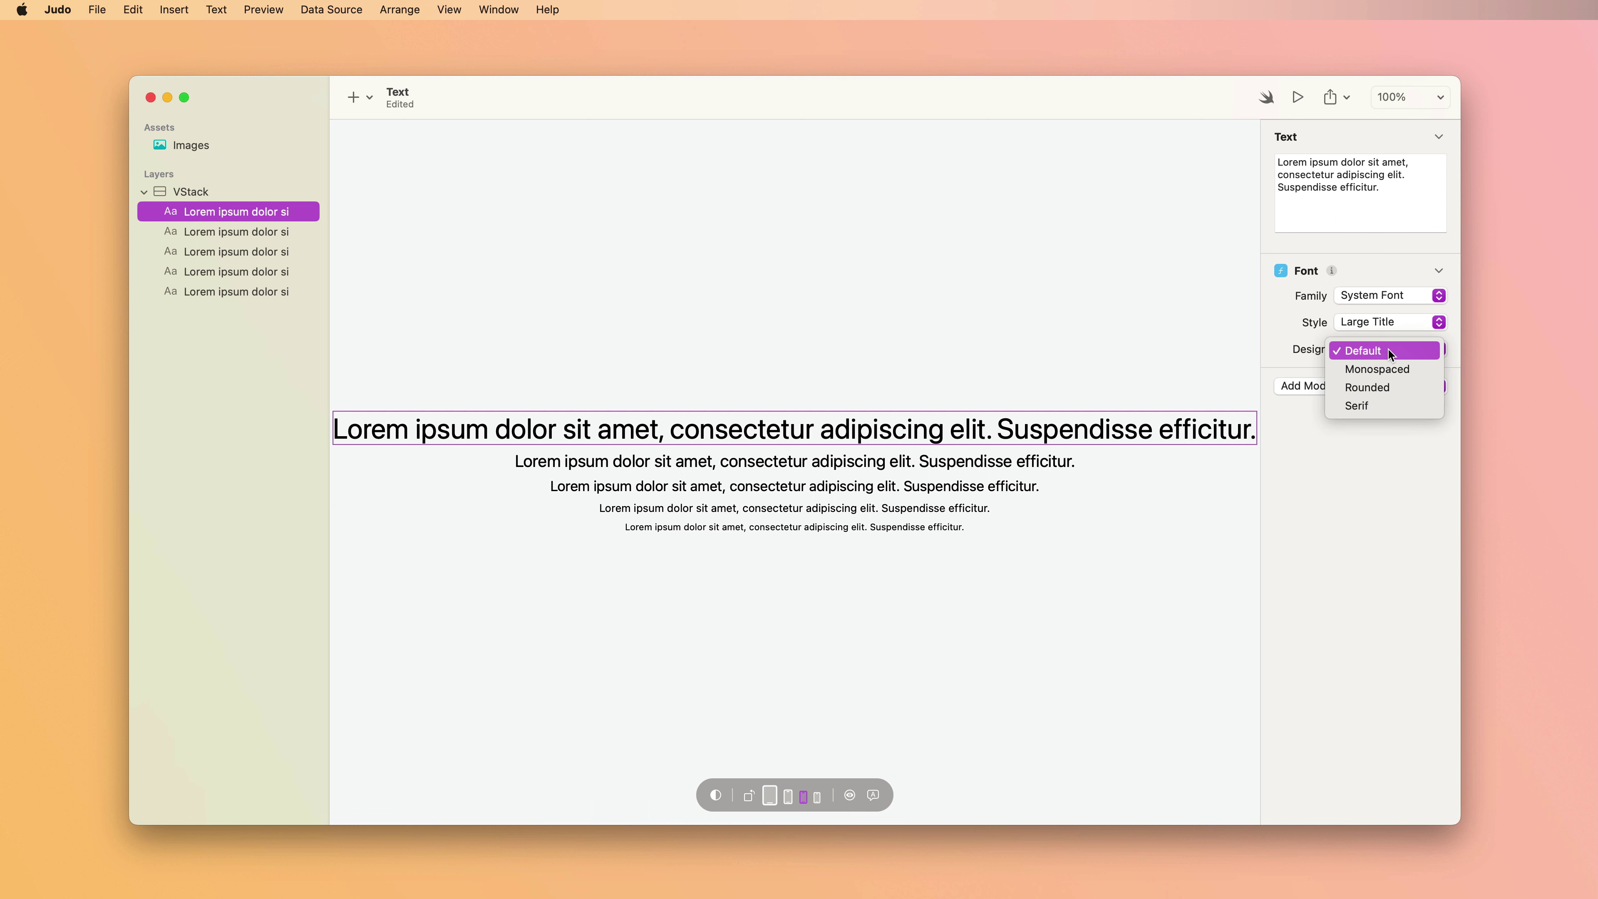
click(1363, 369)
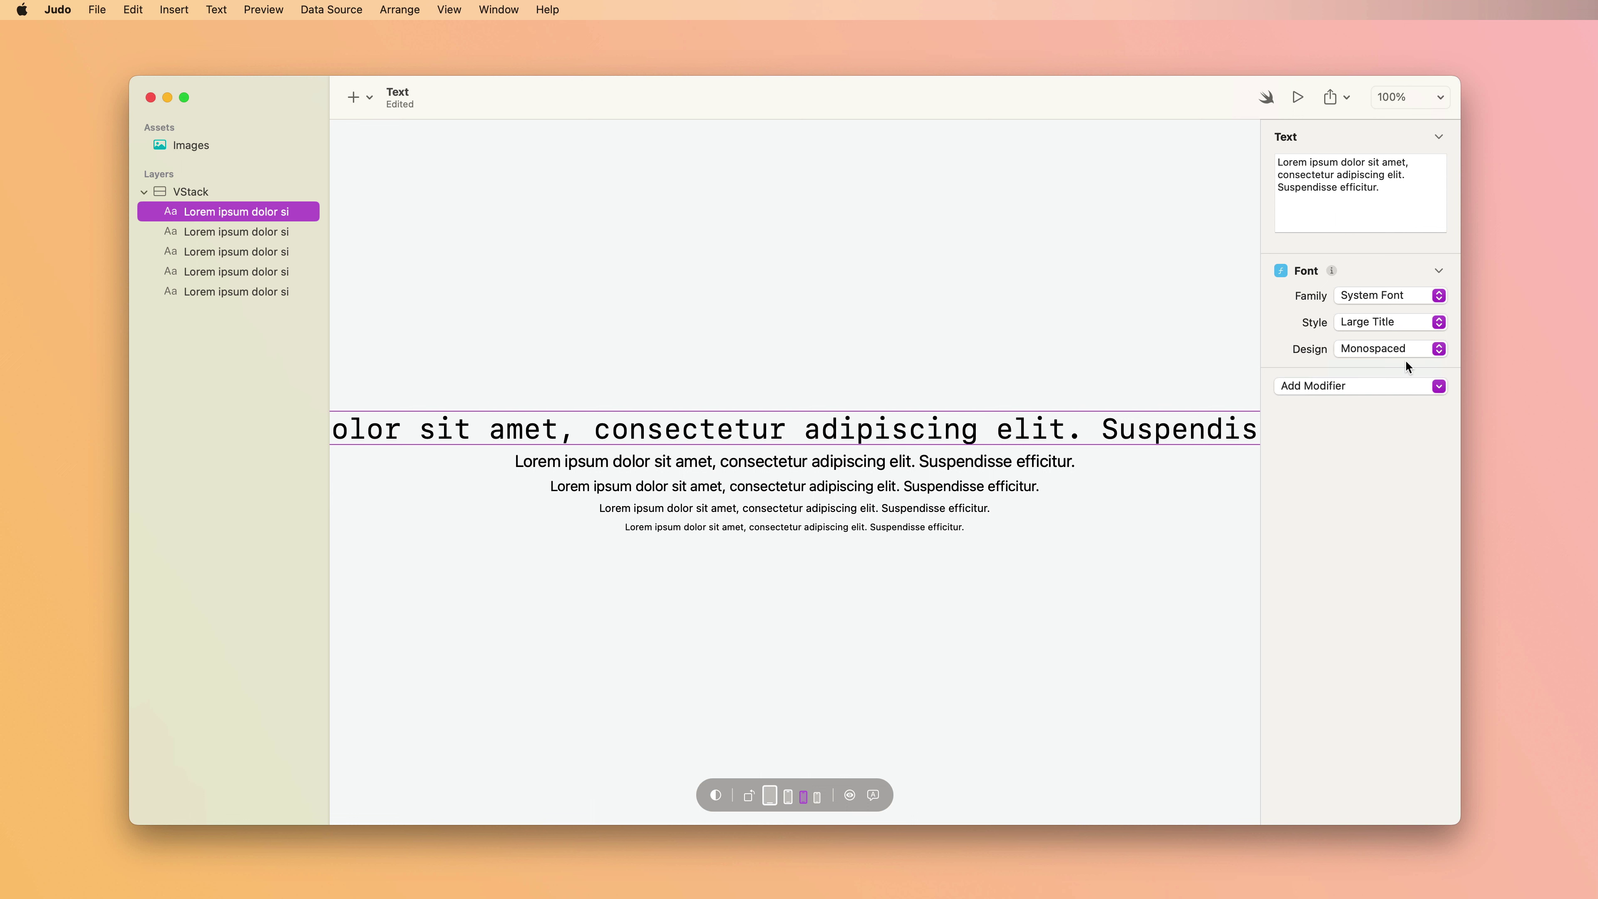
click(1381, 349)
click(1368, 367)
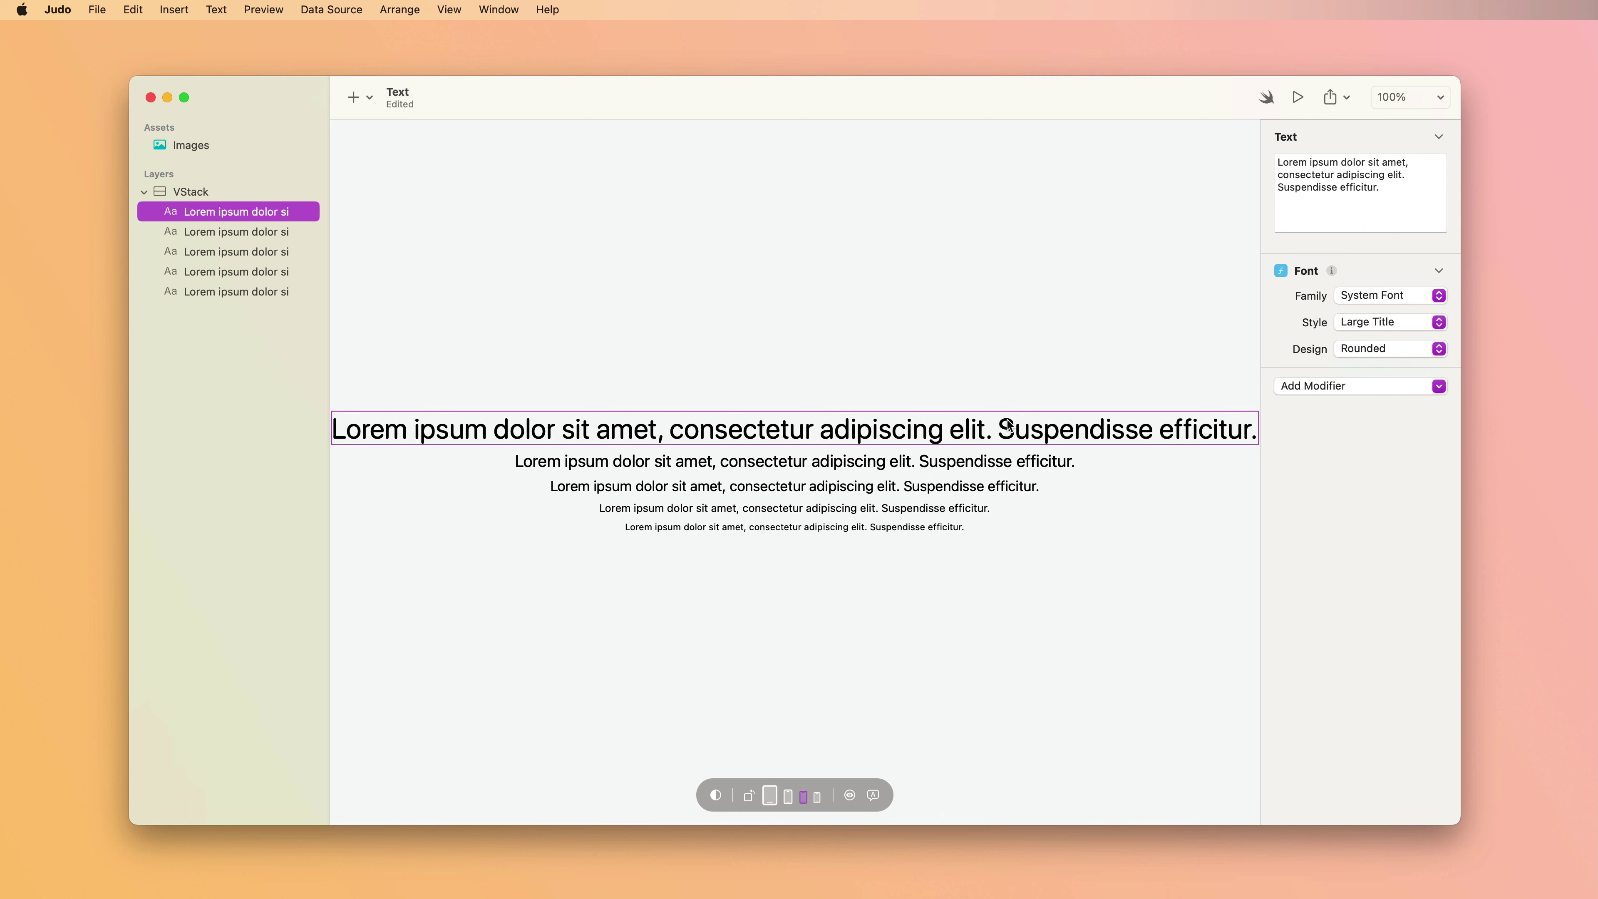
click(1375, 349)
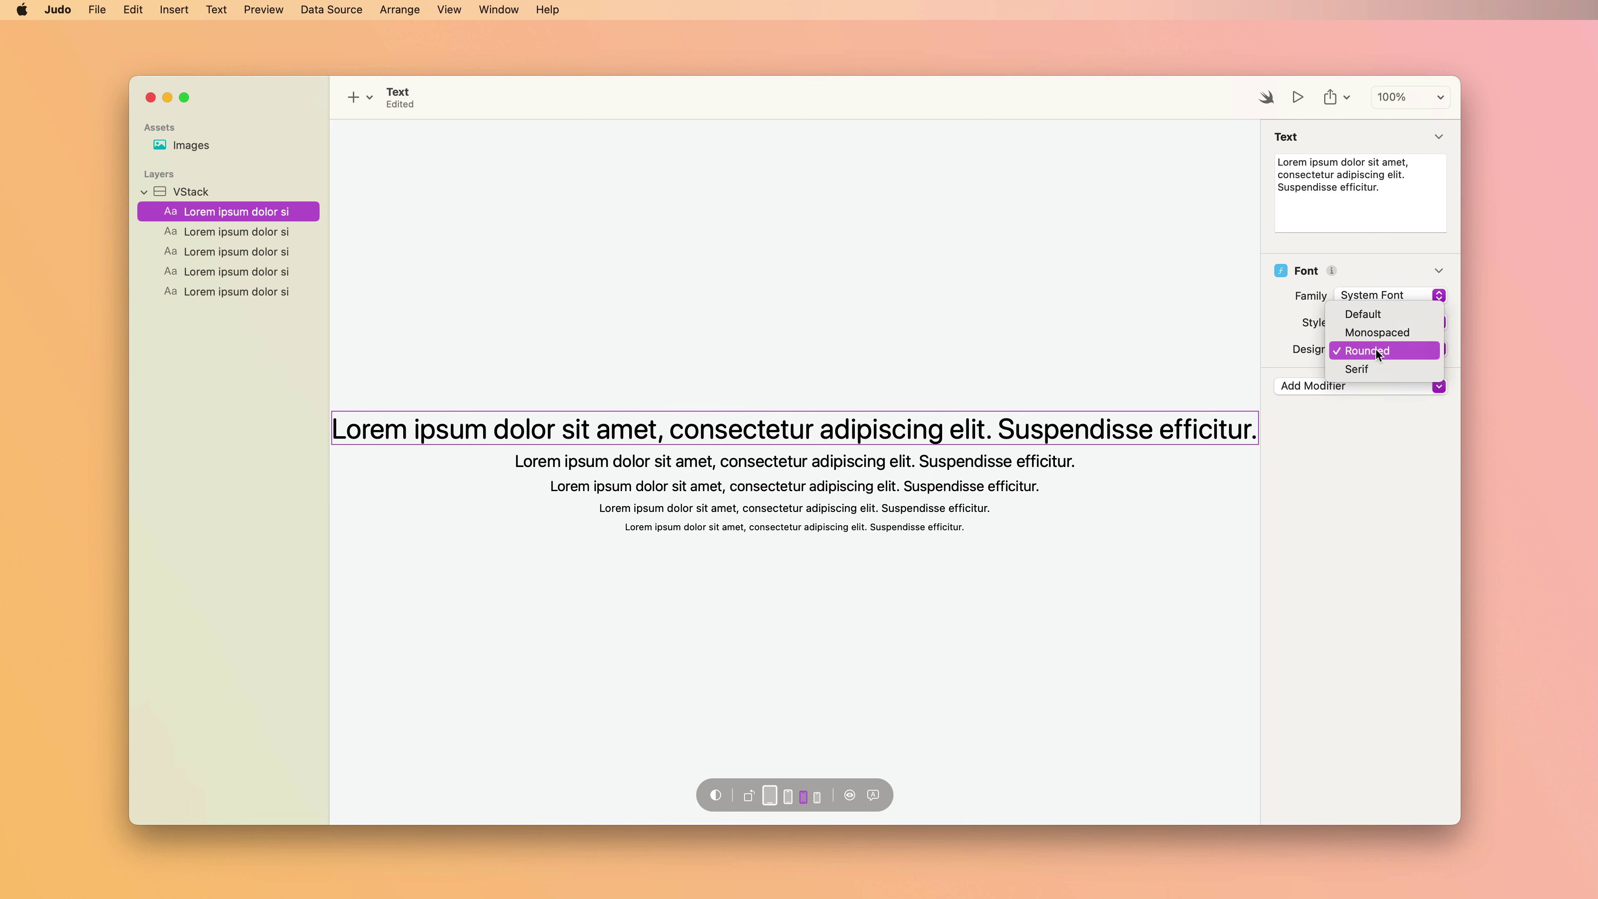
click(1373, 370)
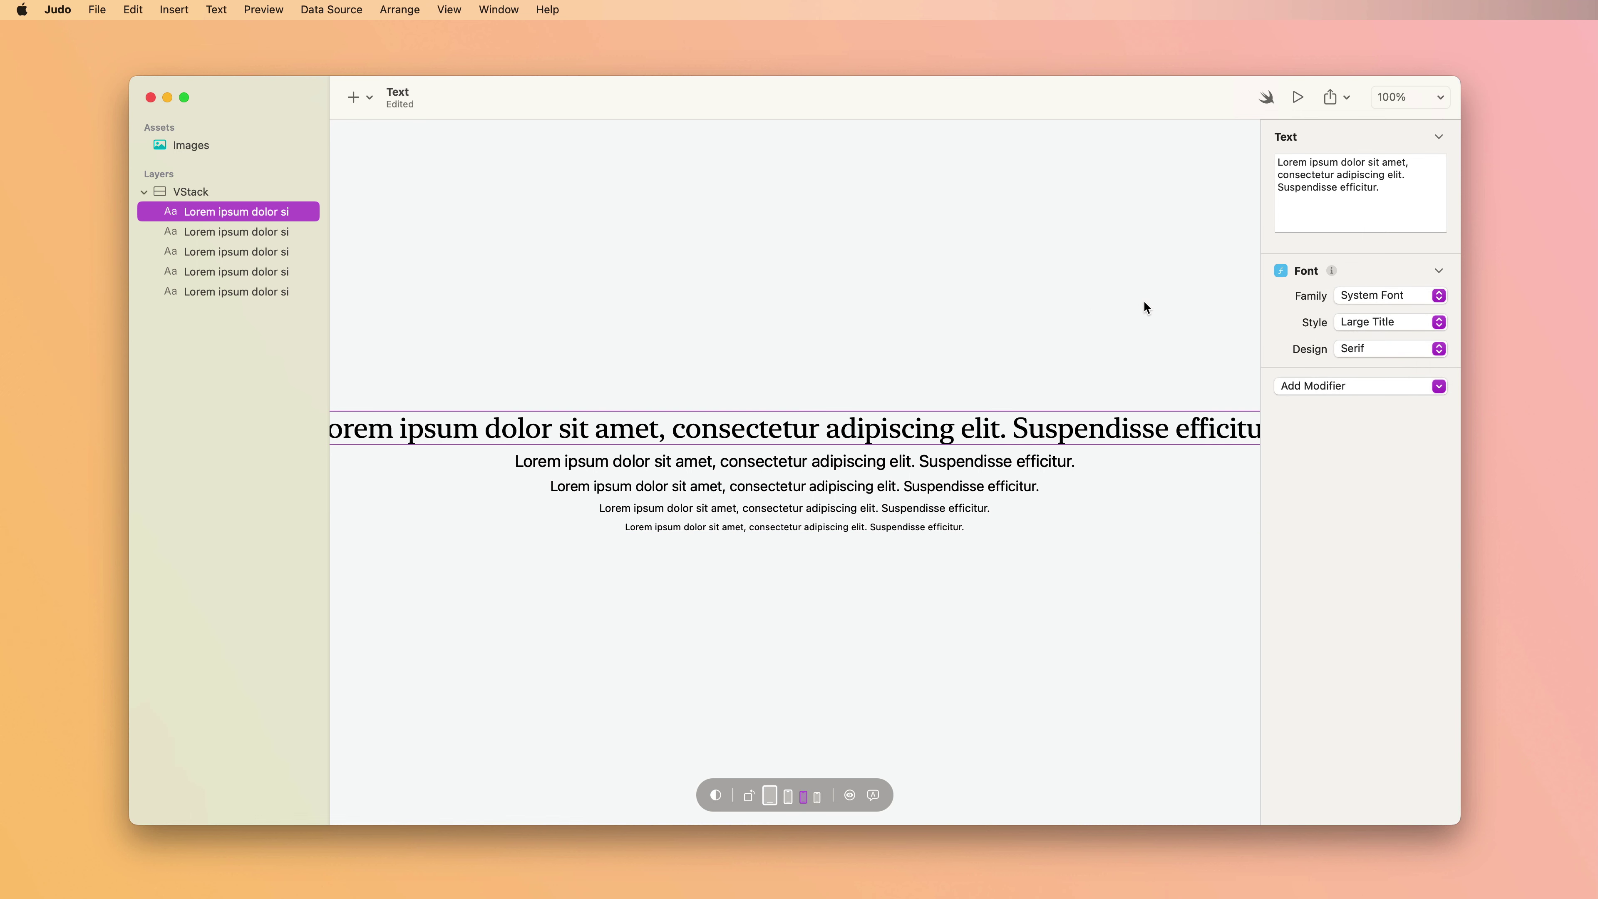
click(1326, 385)
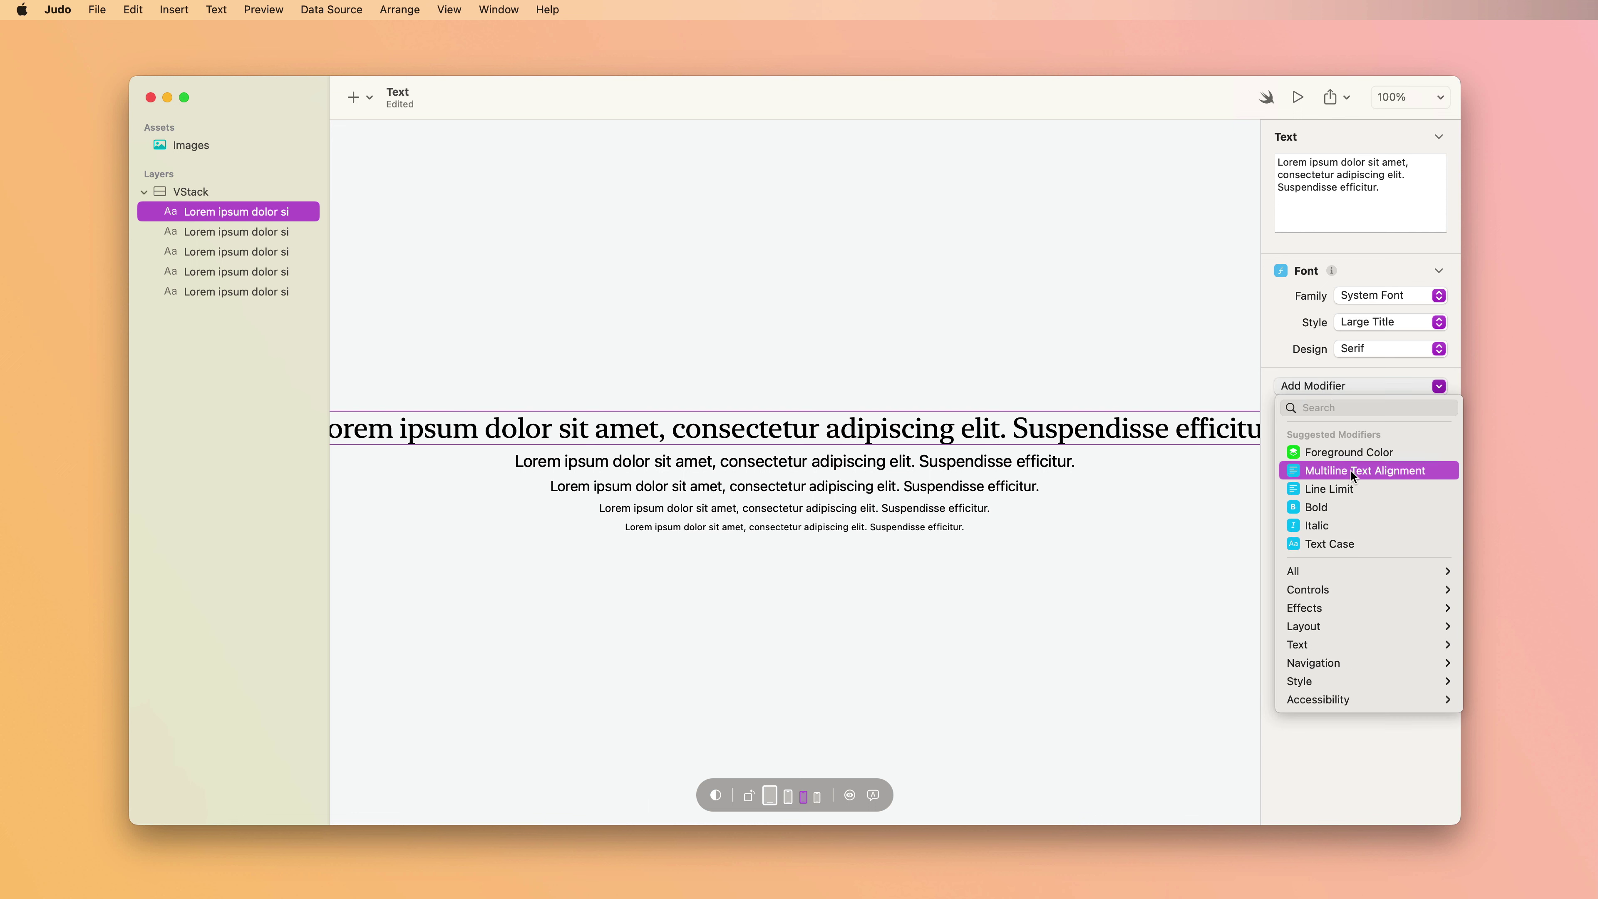
click(1073, 277)
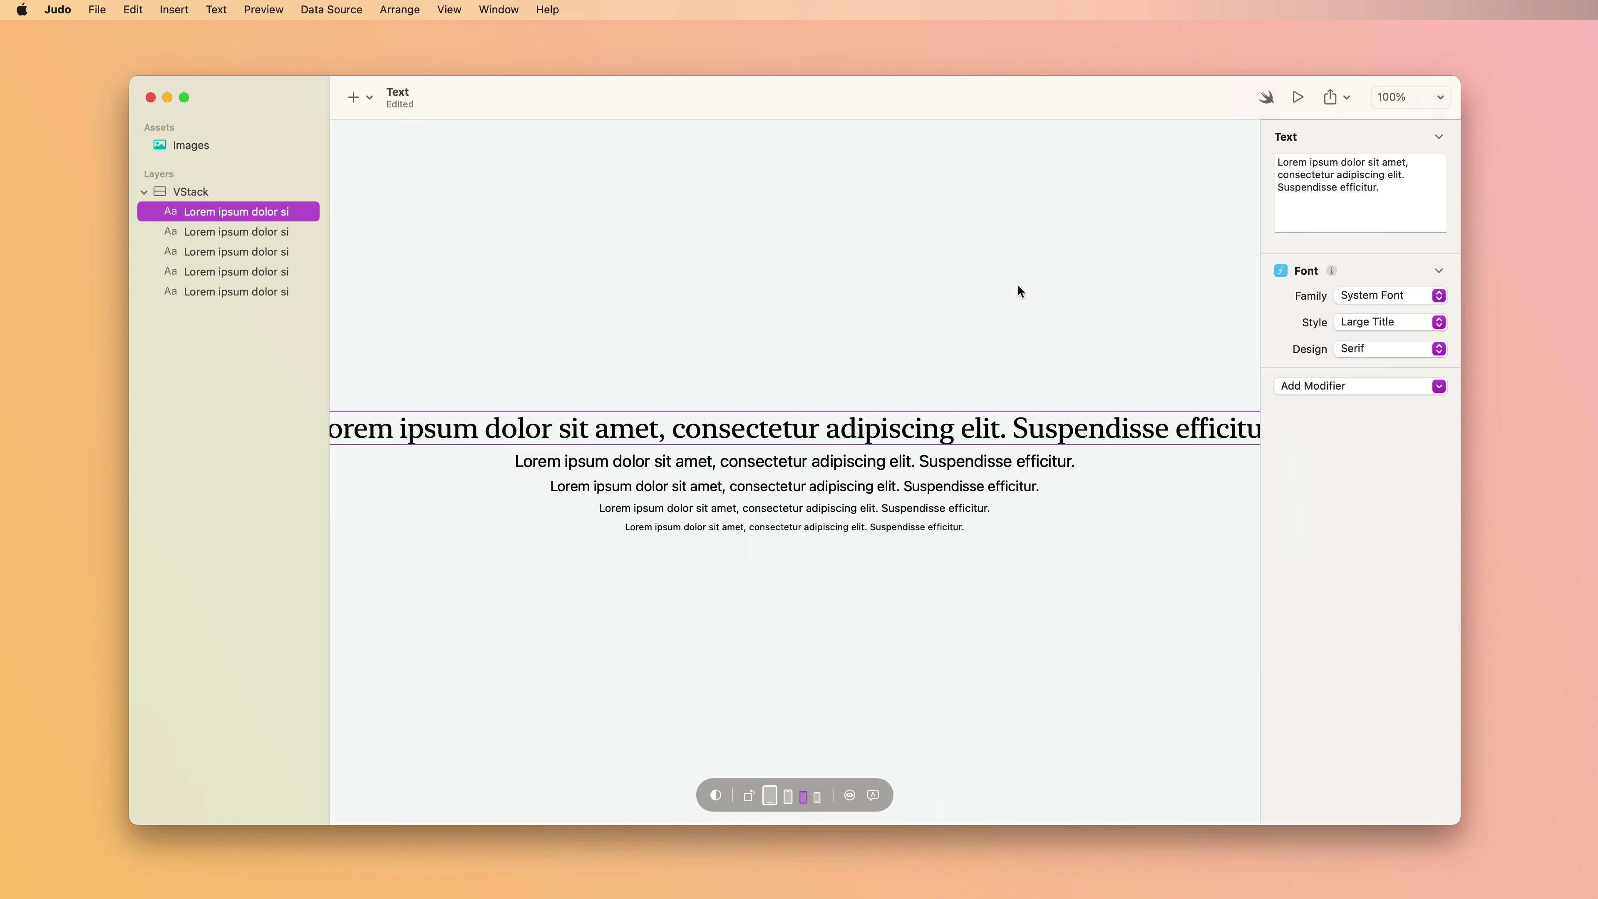
Create a new Component and move the VStack of five lorem ipsum lines into it.
click(504, 226)
click(364, 98)
mouse_move(399, 128)
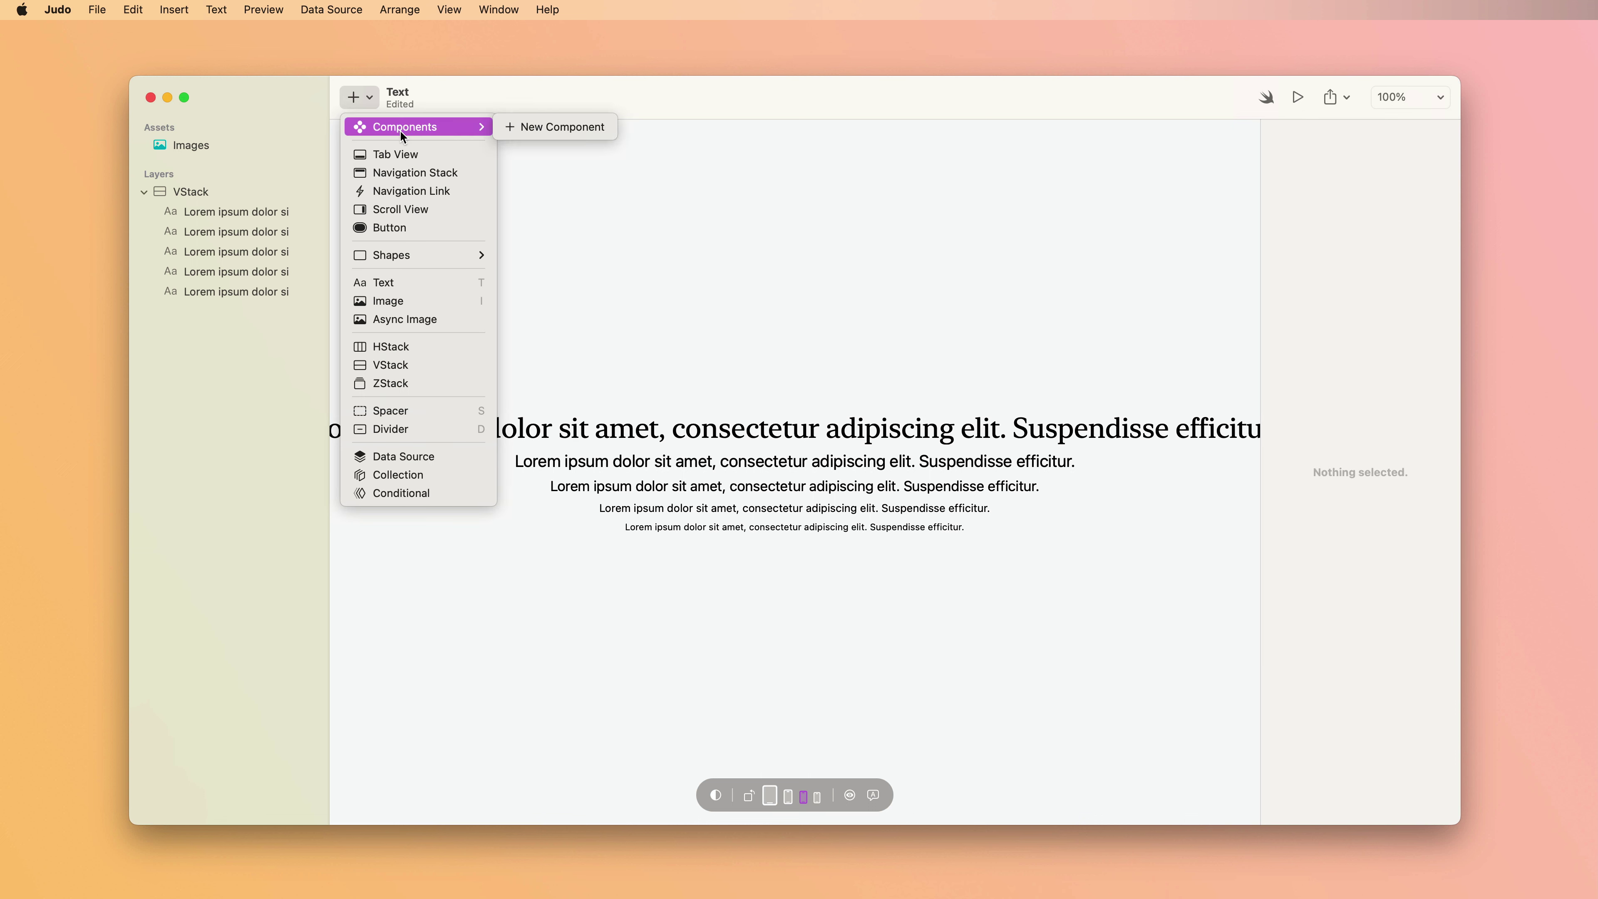
click(546, 128)
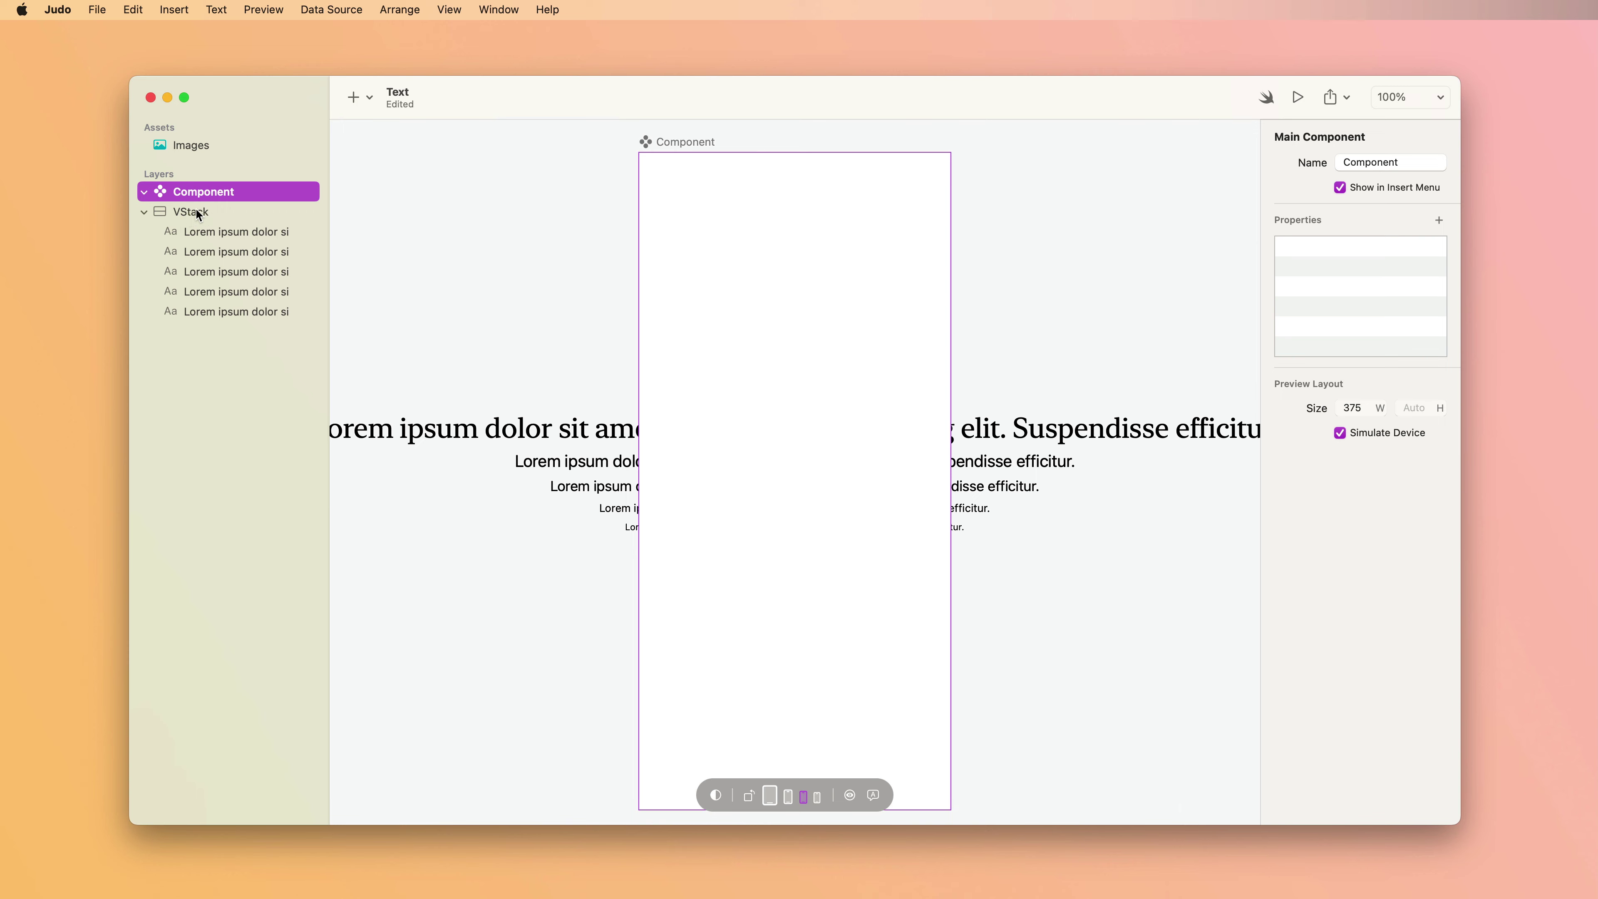
drag(219, 193, 221, 193)
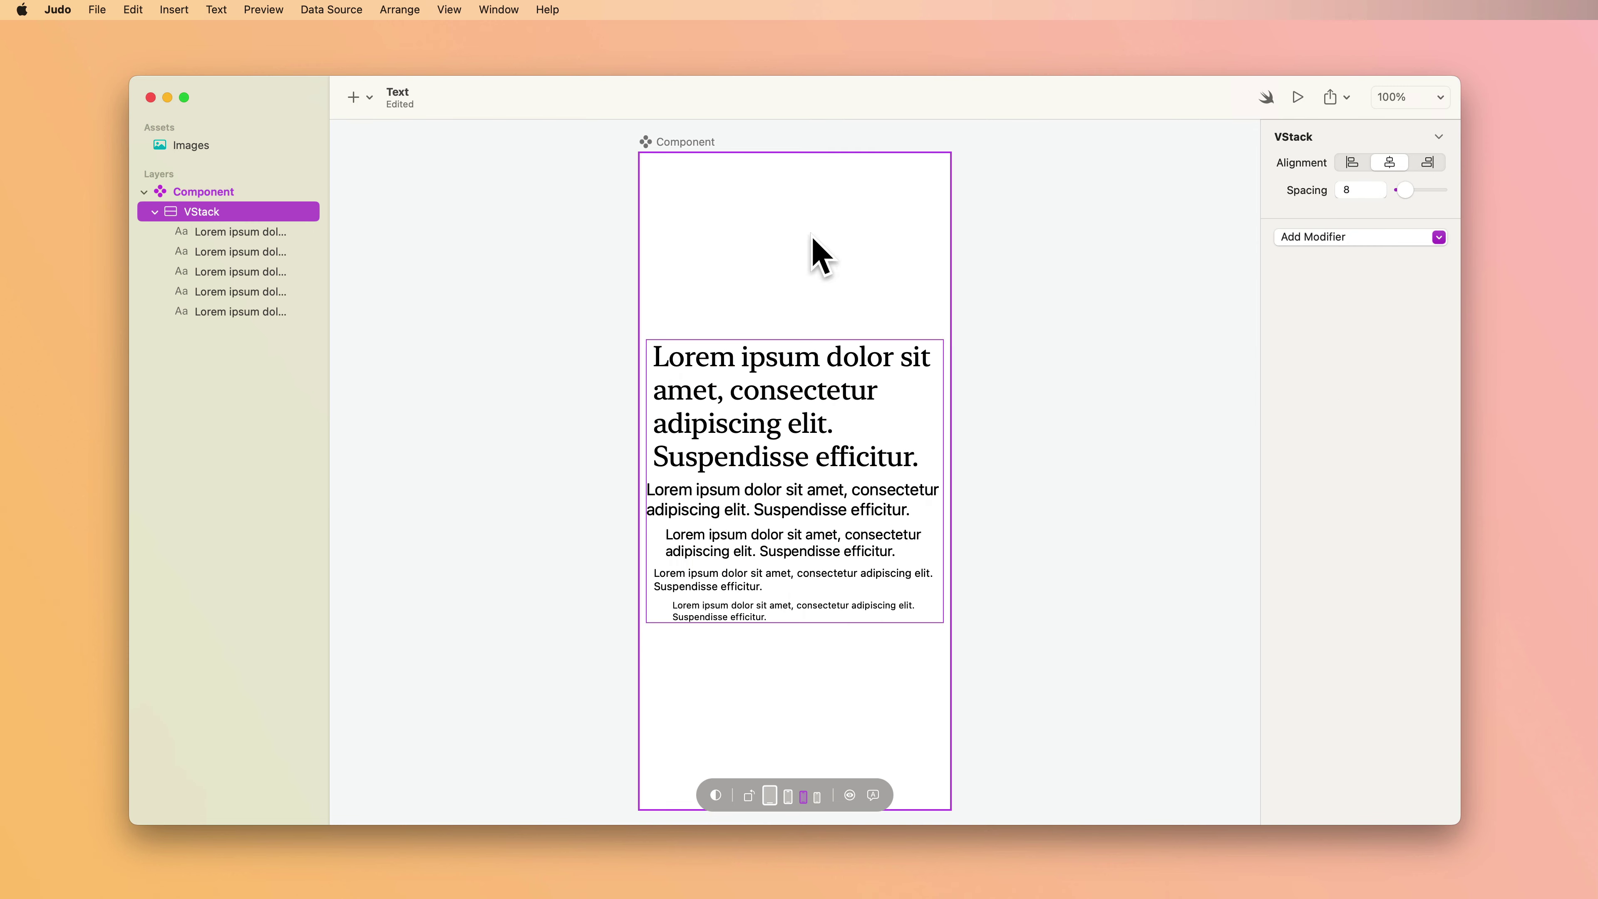
click(690, 142)
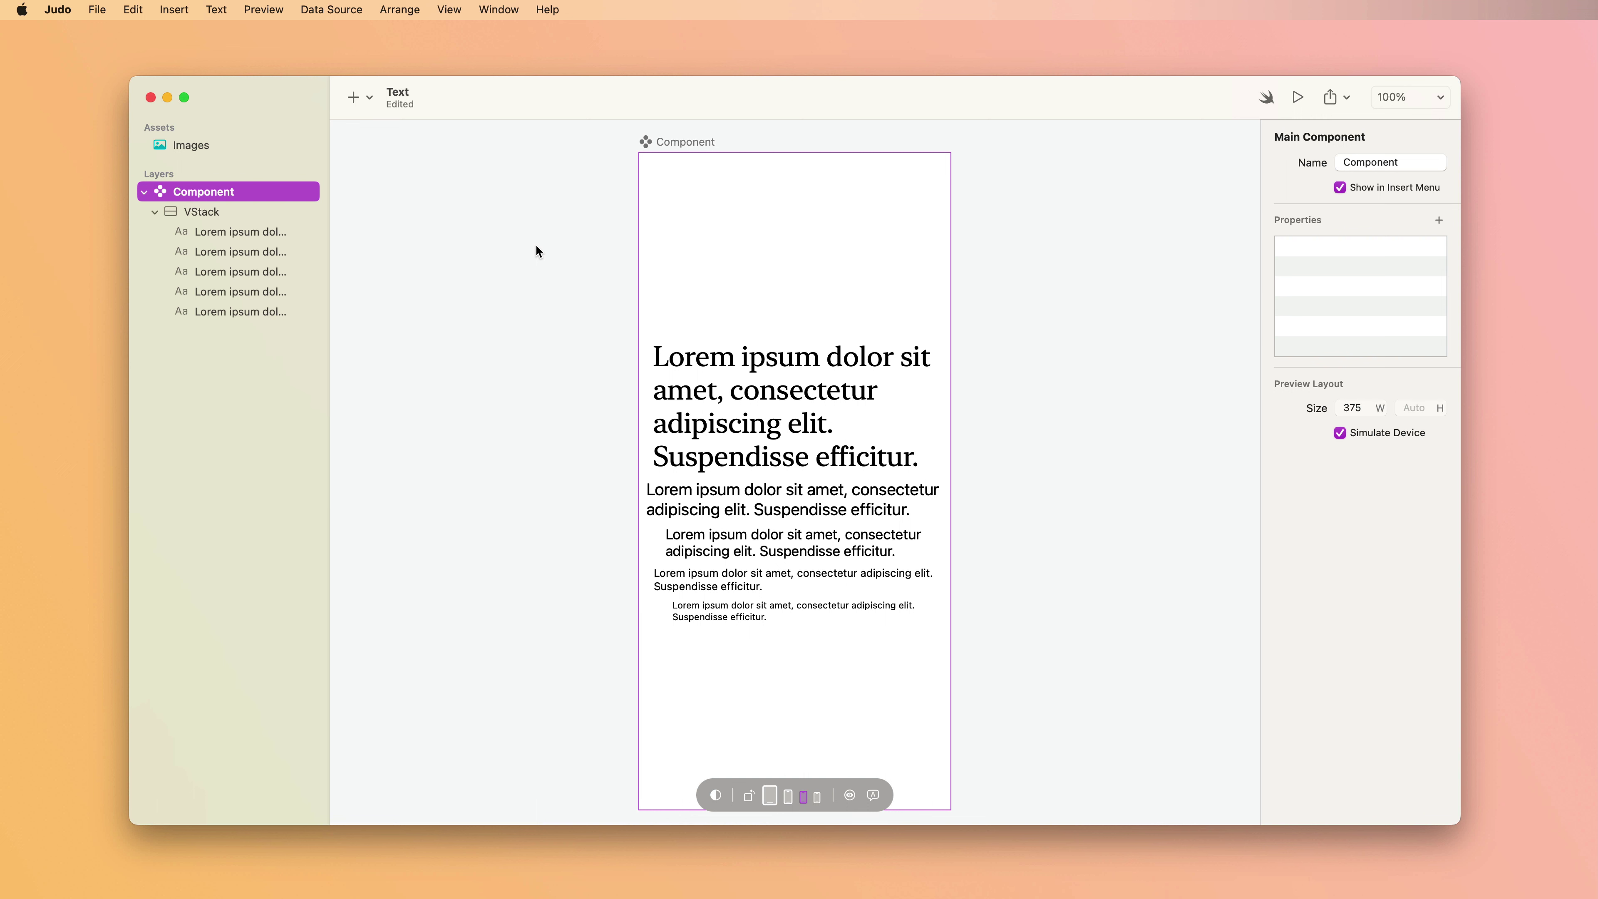
Compare the component on larger and smallest device previews, ending on the standard phone size.
click(788, 797)
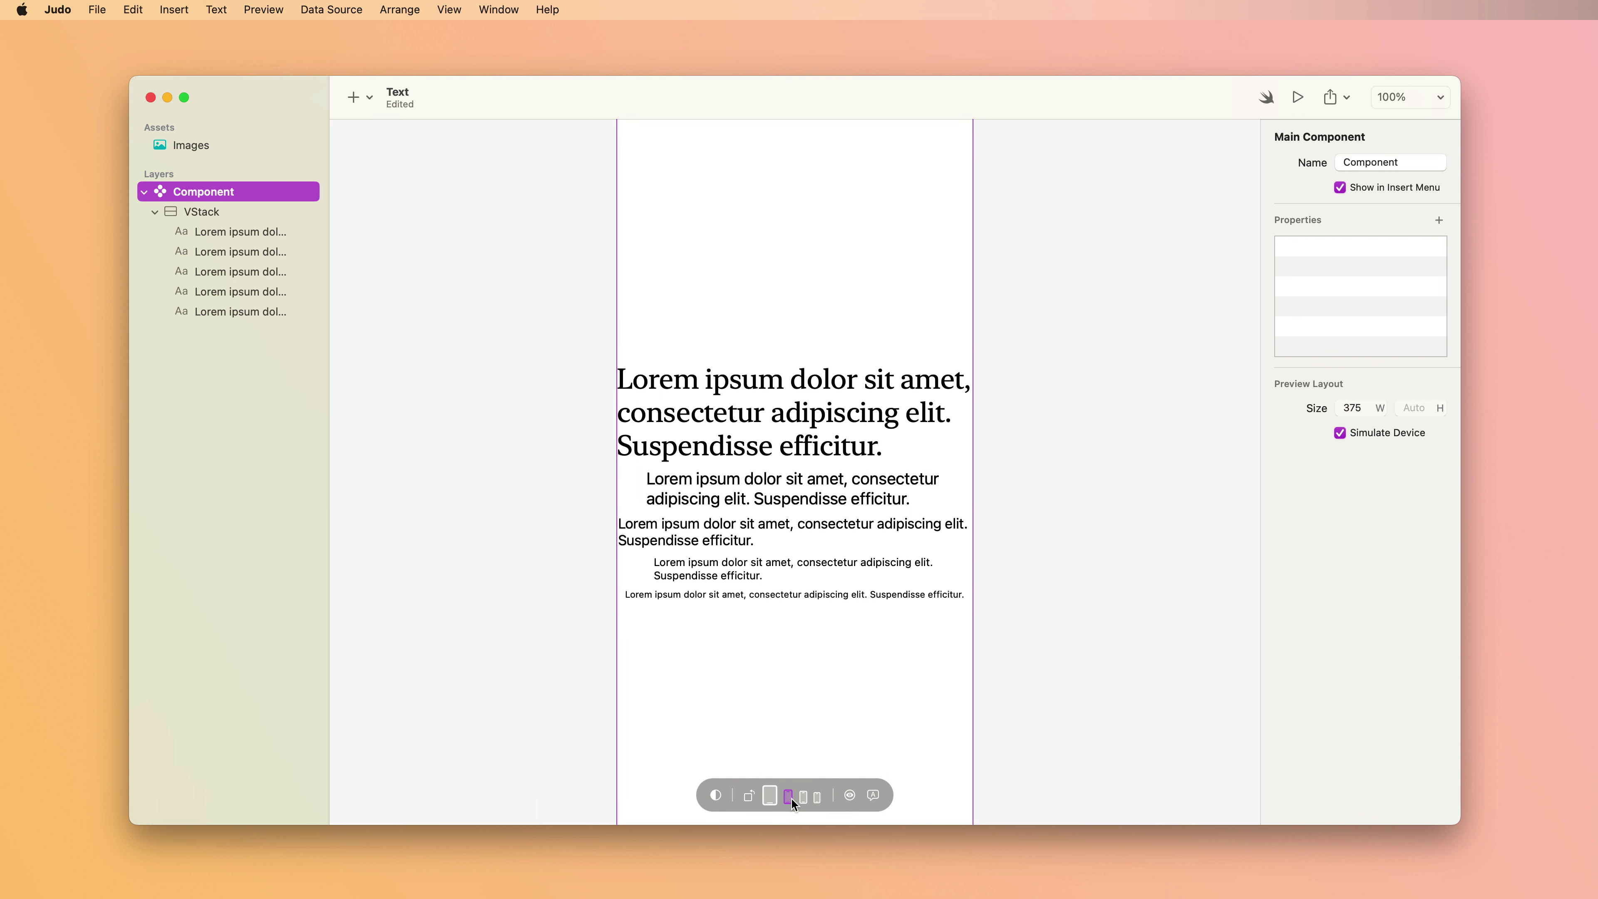
click(817, 797)
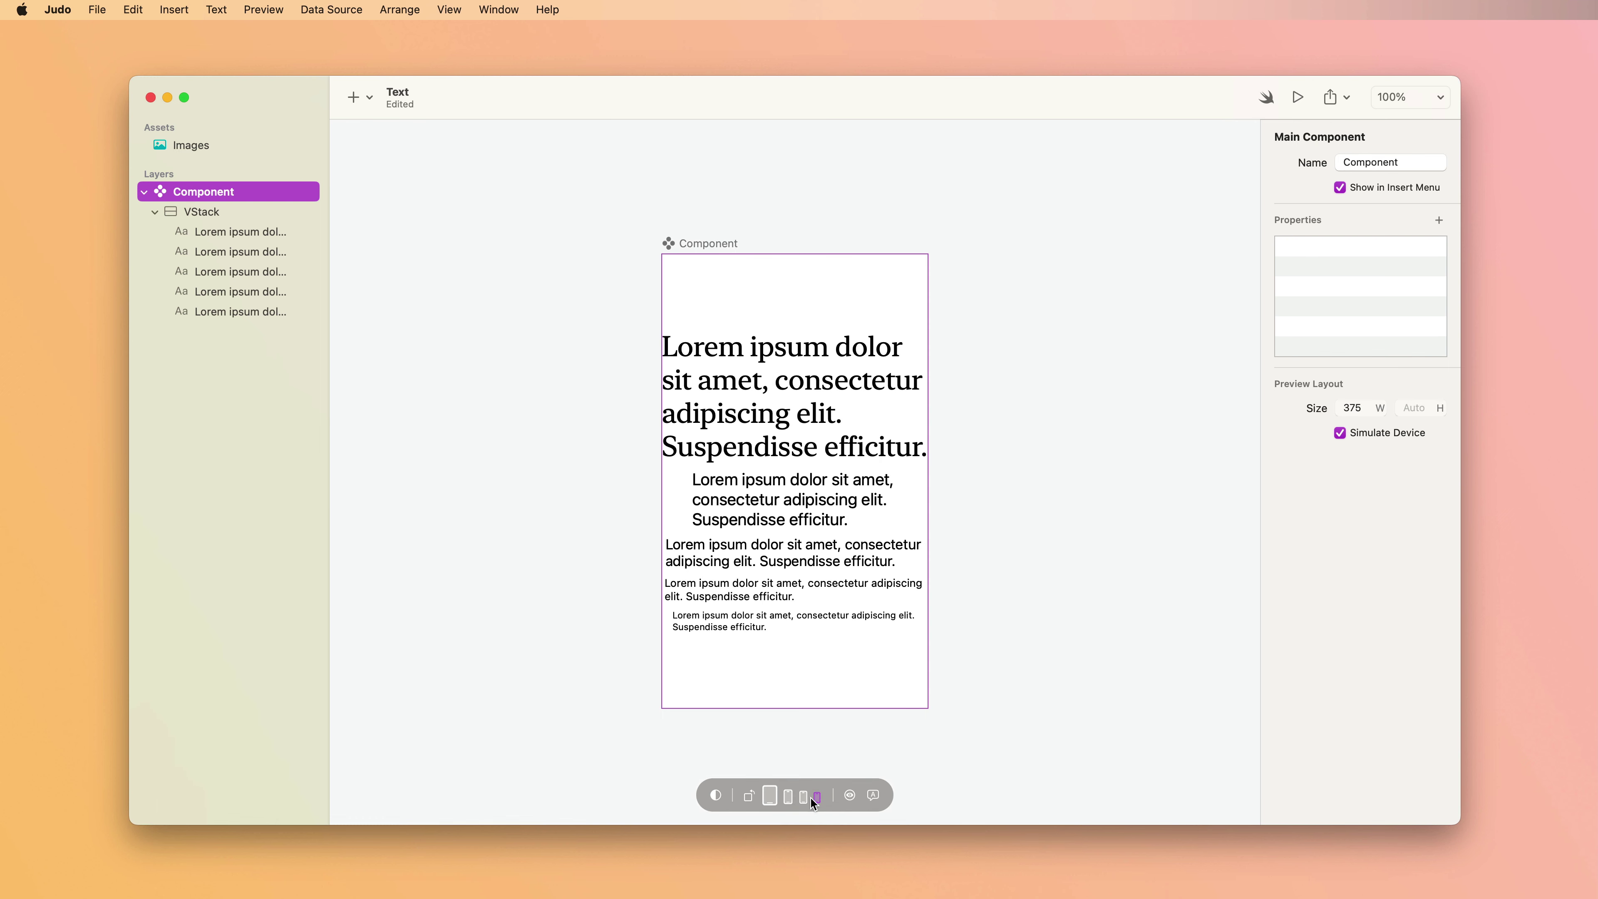
click(804, 797)
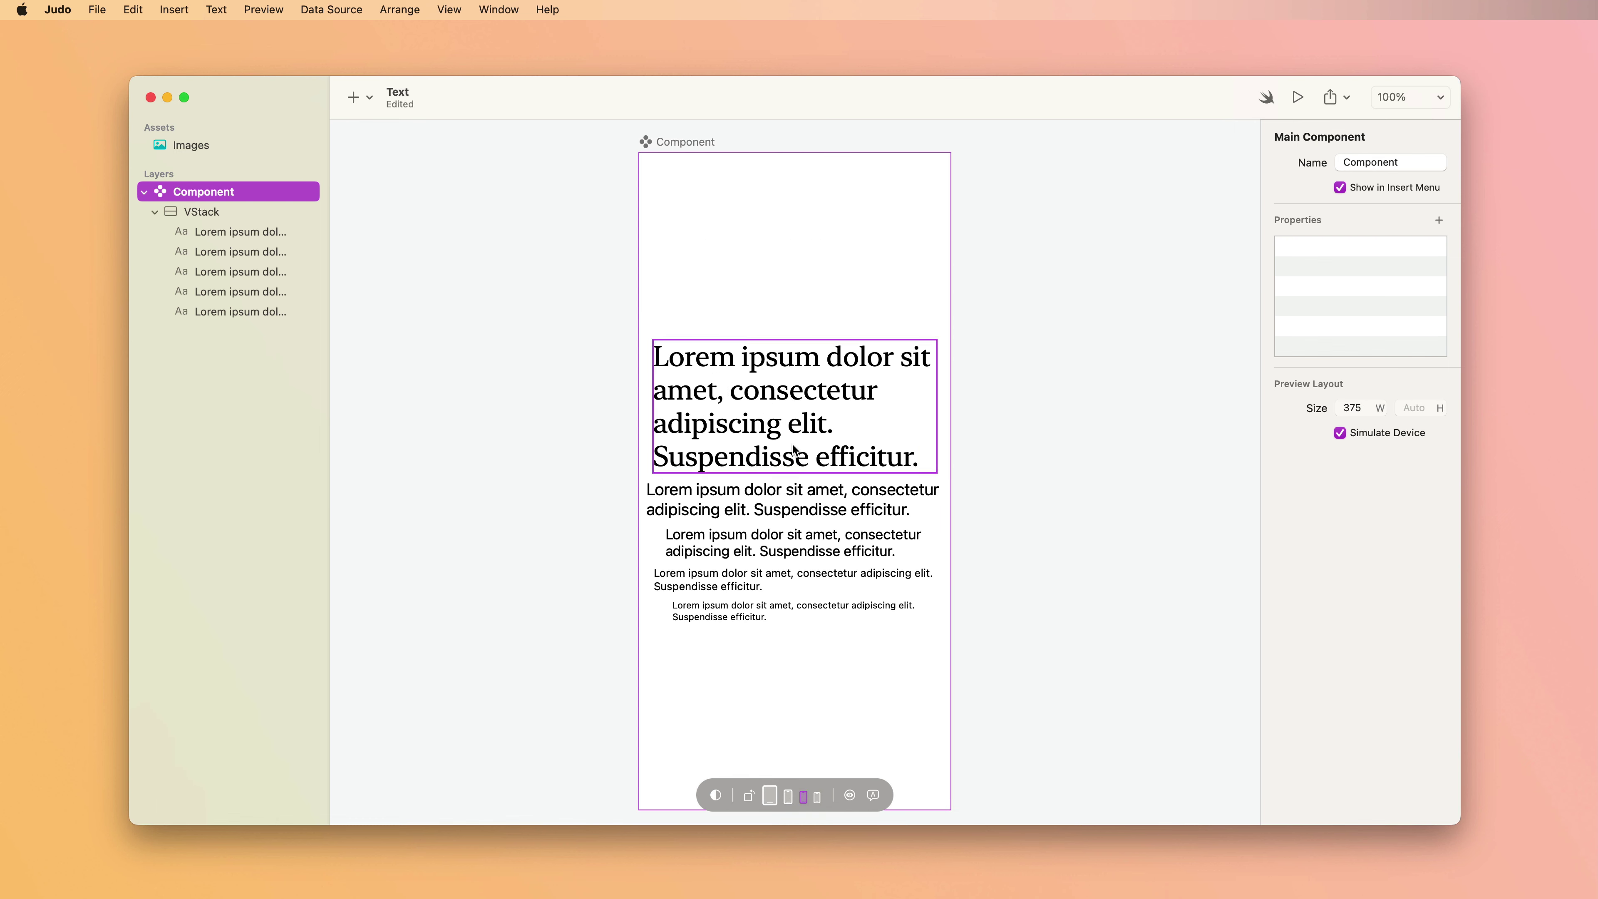
click(763, 402)
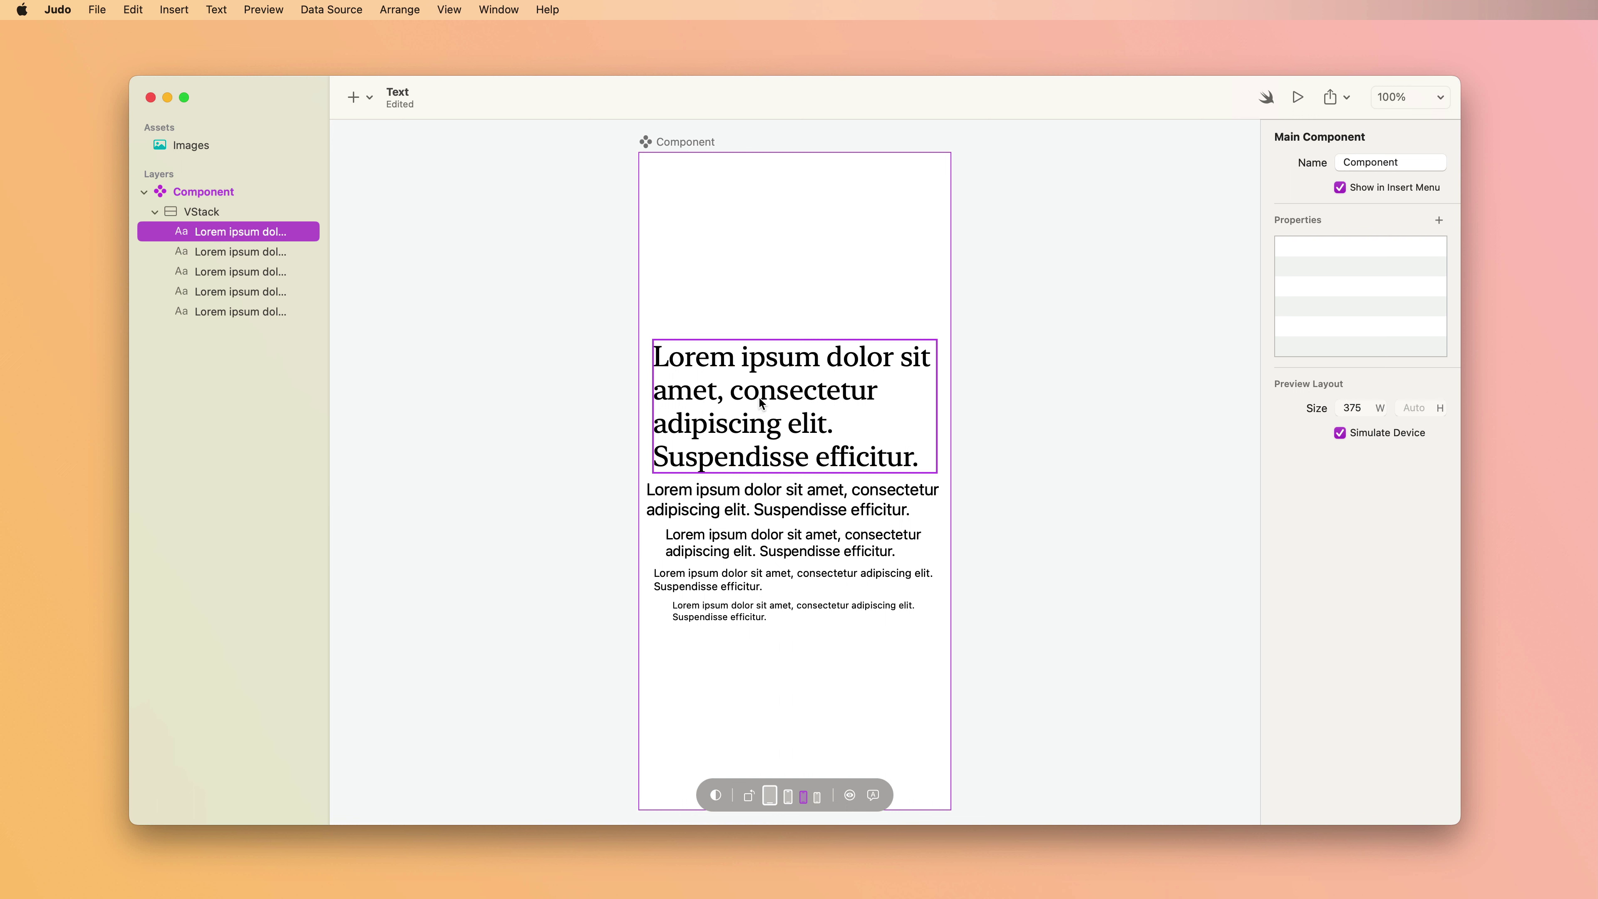
click(749, 509)
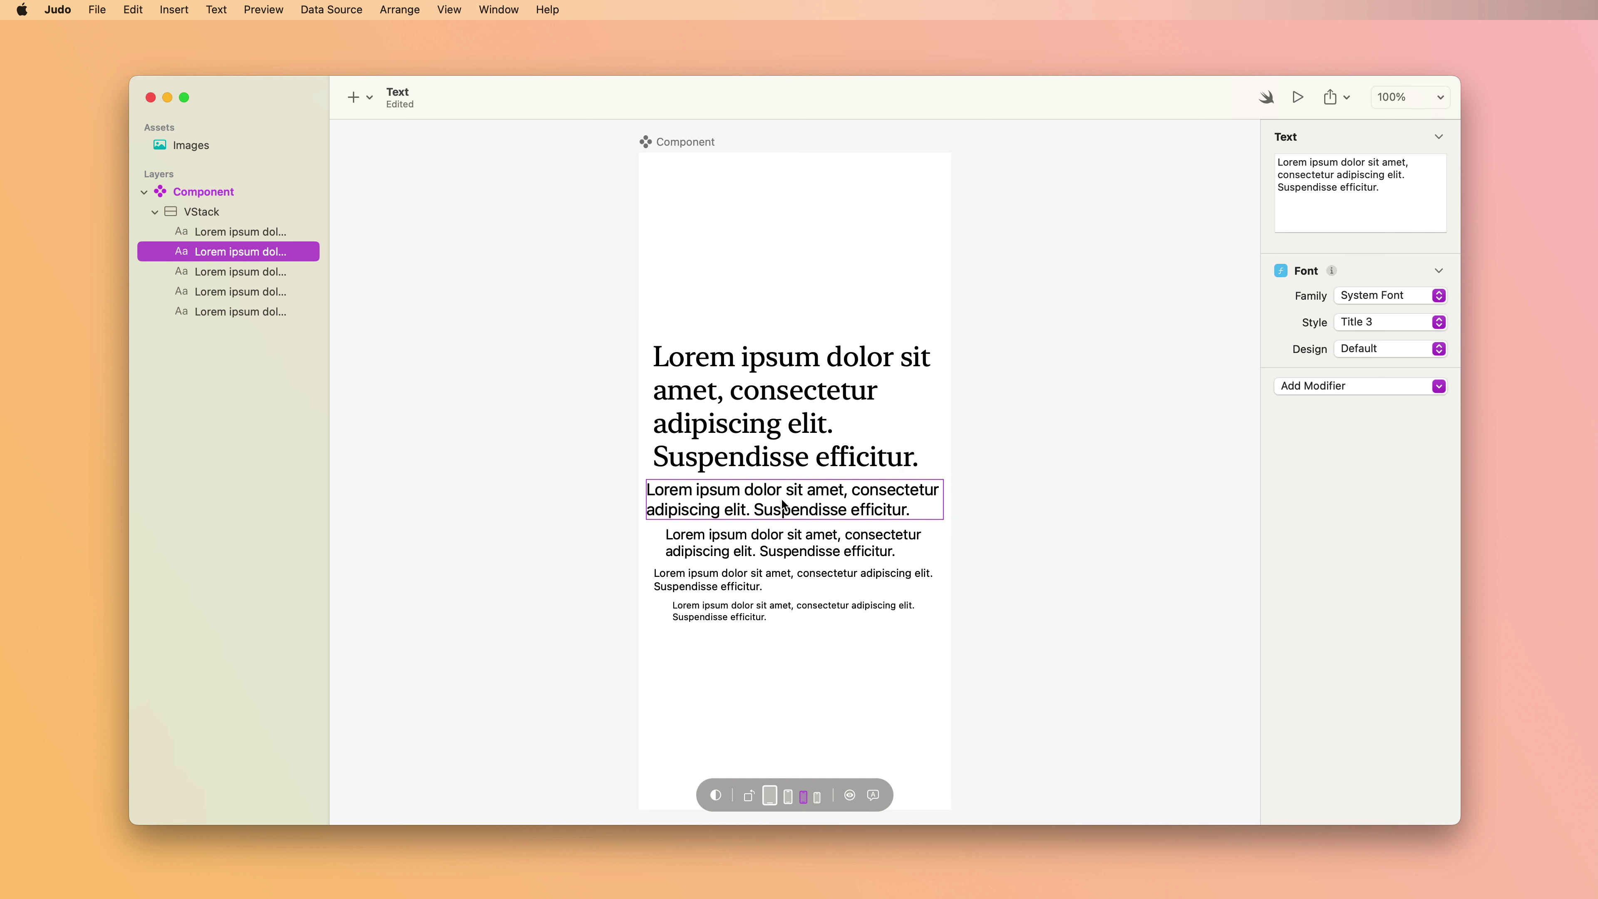
click(780, 555)
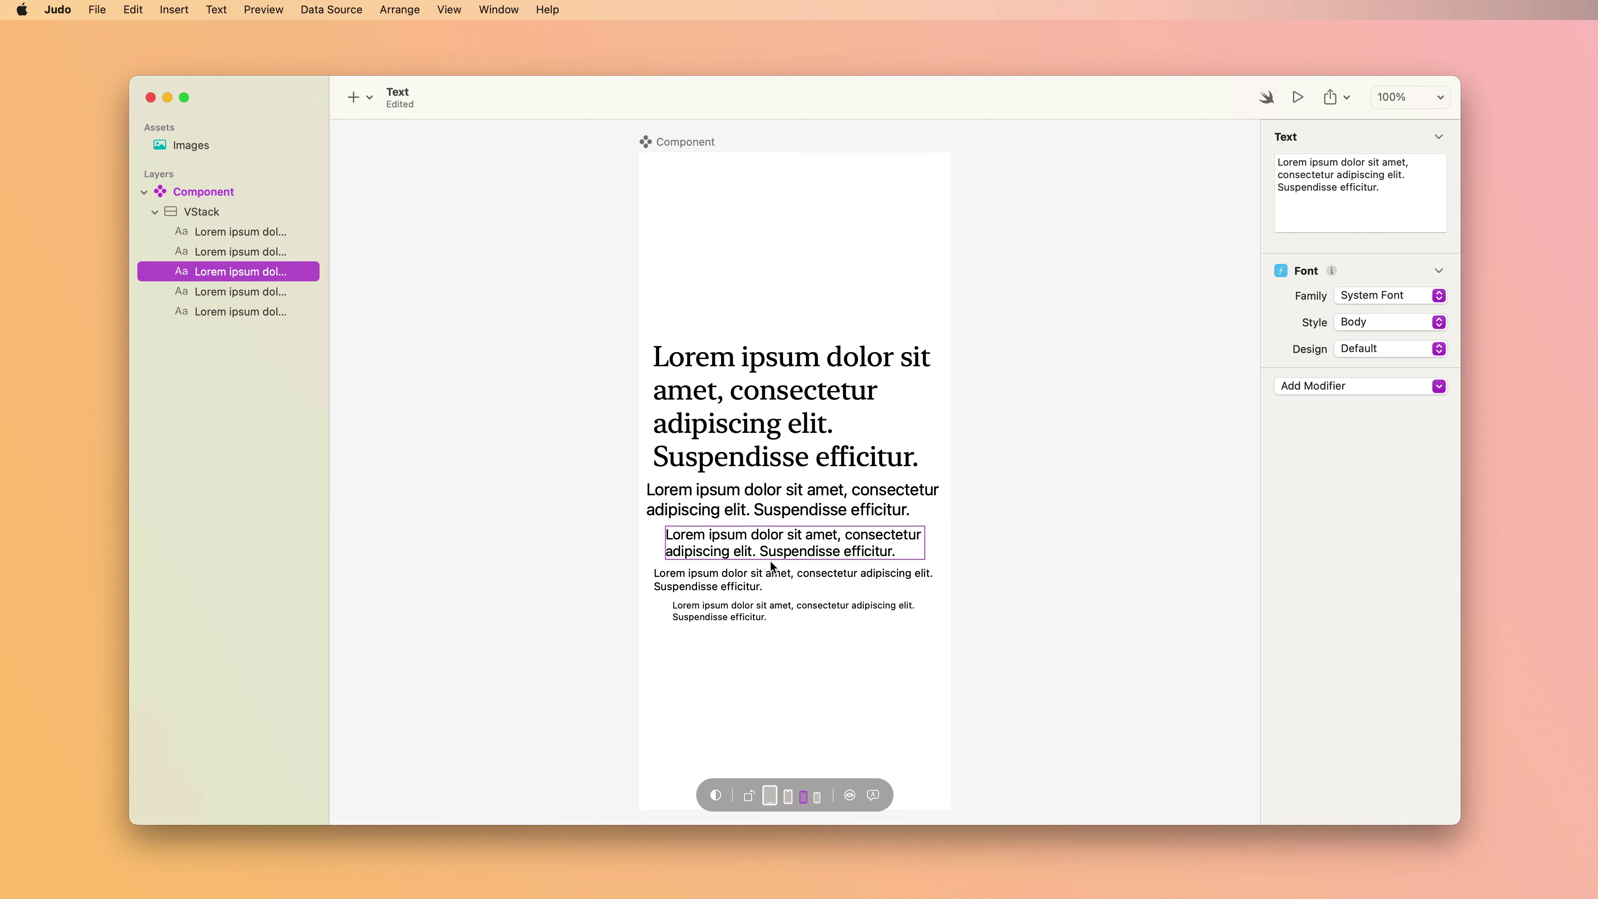
click(808, 403)
click(1350, 387)
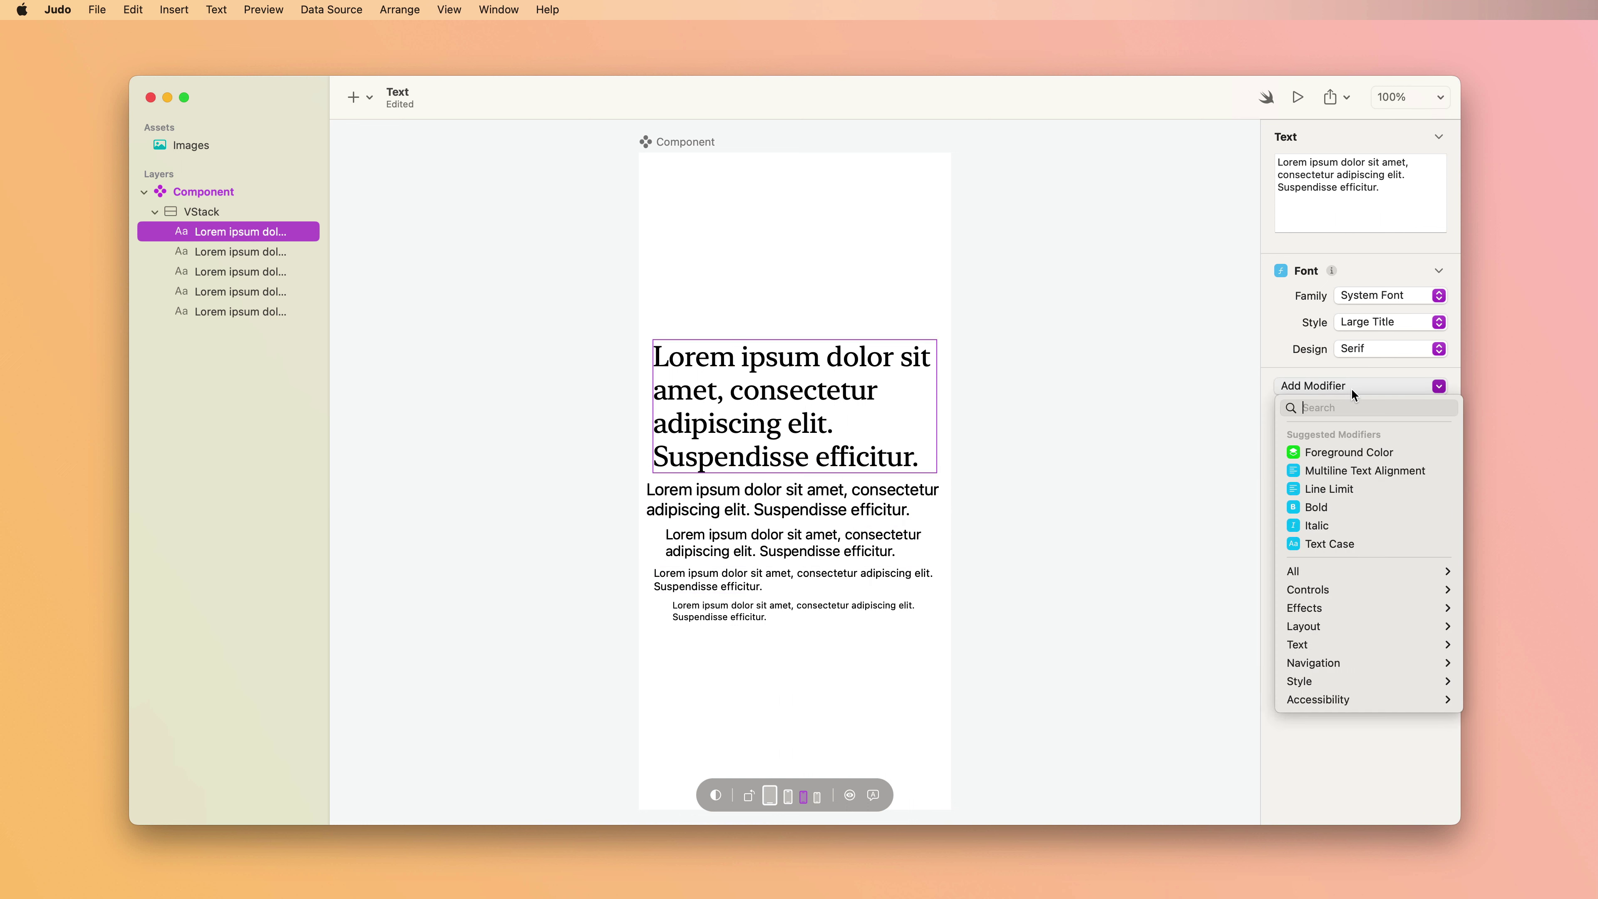
click(1376, 470)
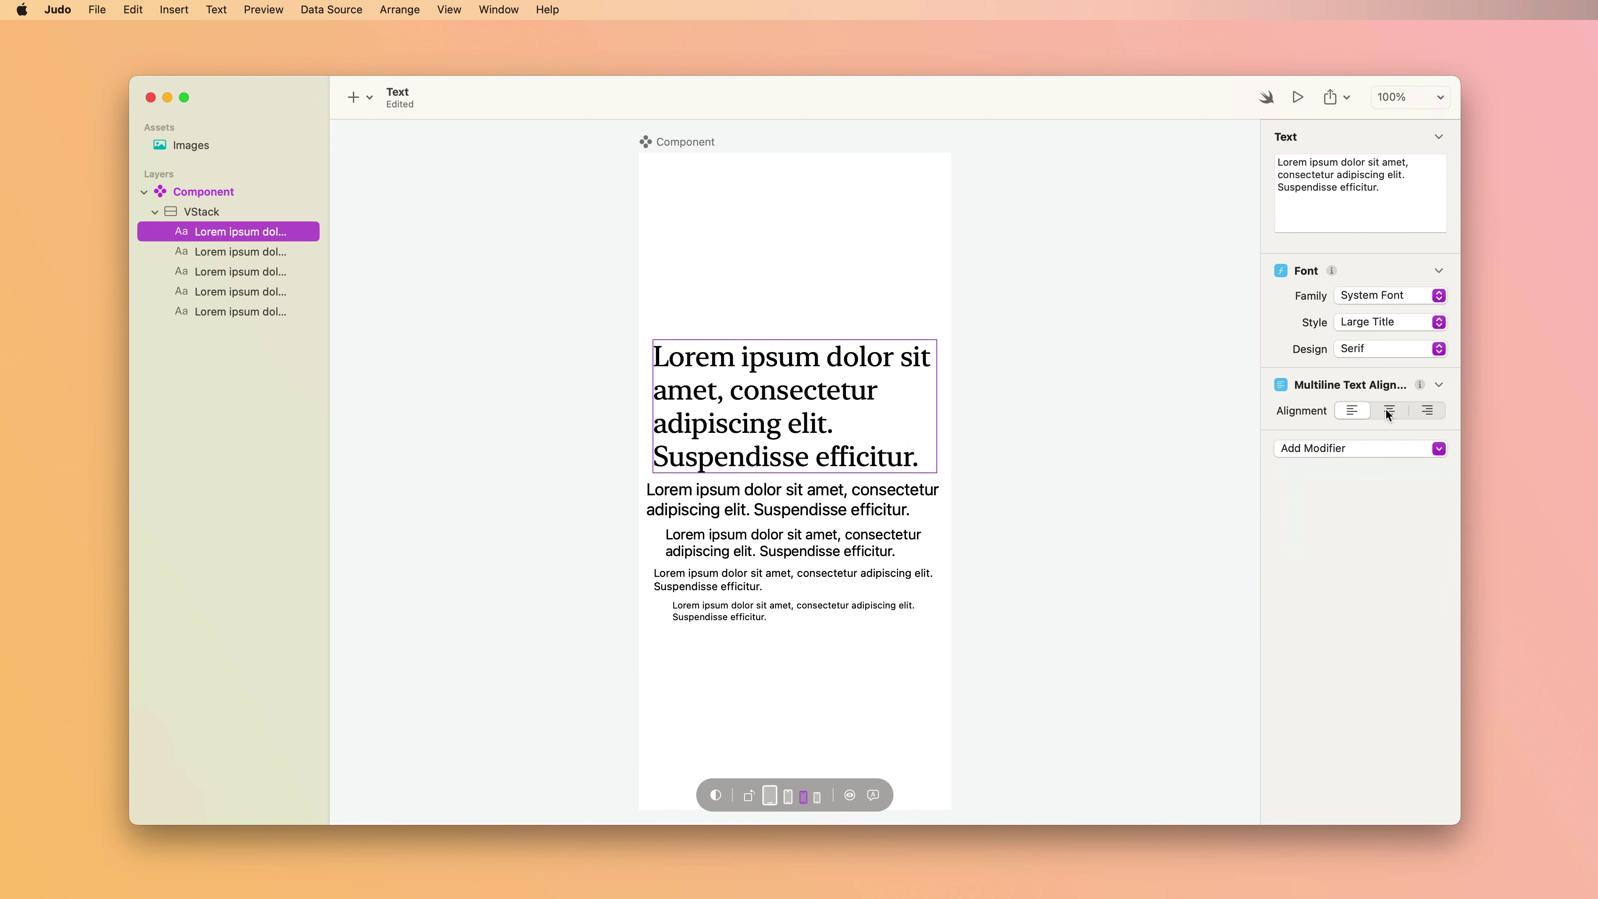
click(1388, 412)
click(1428, 411)
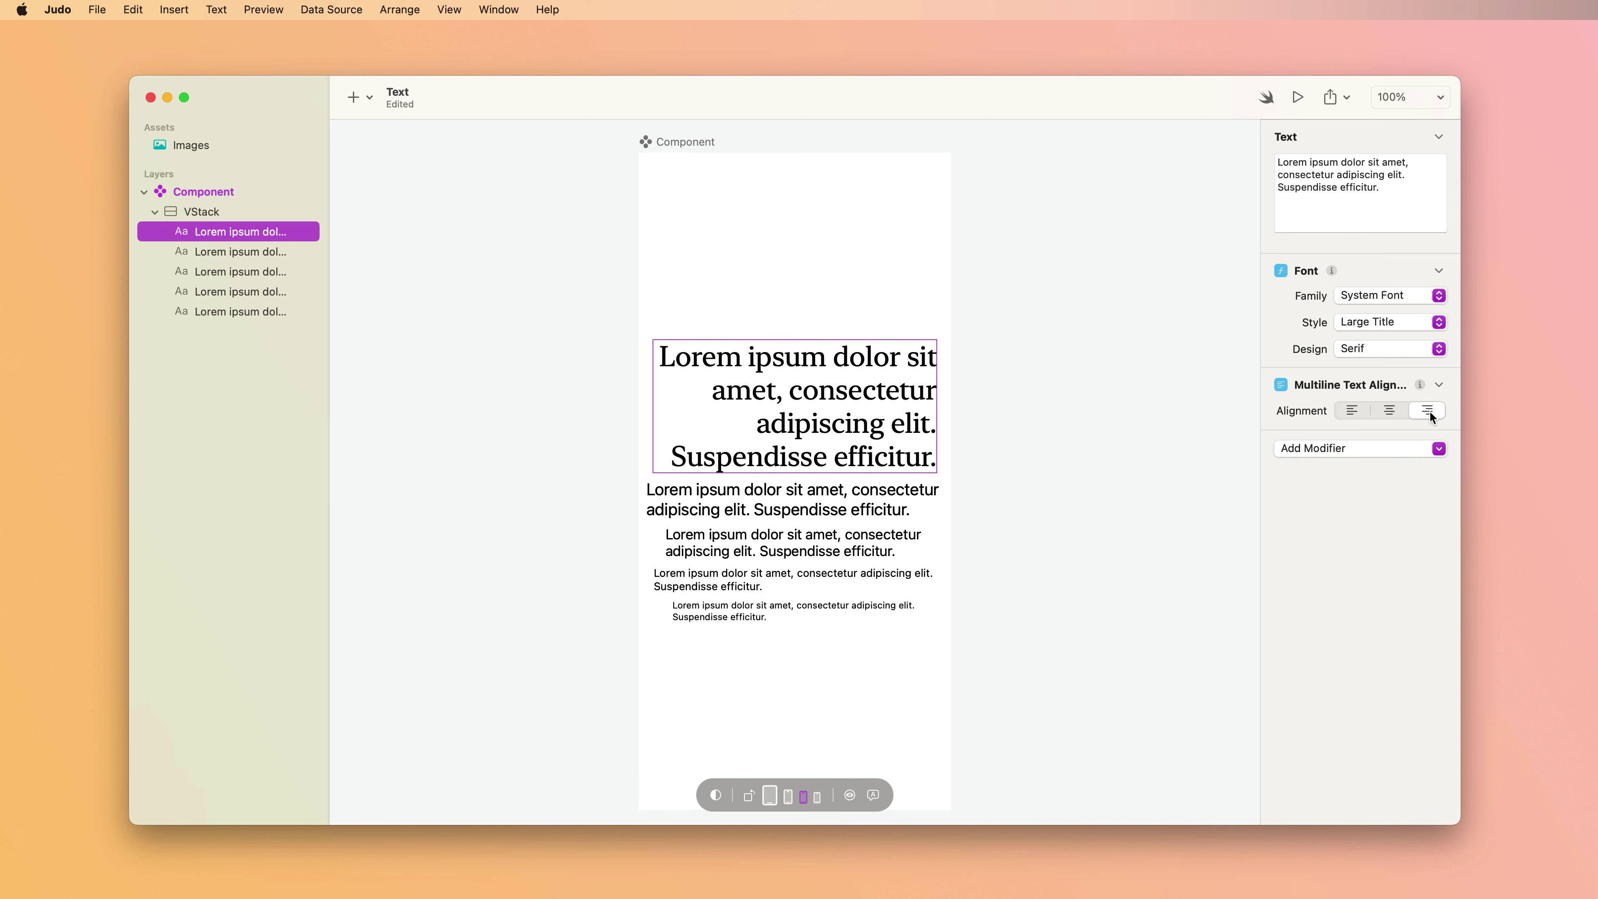
click(1387, 411)
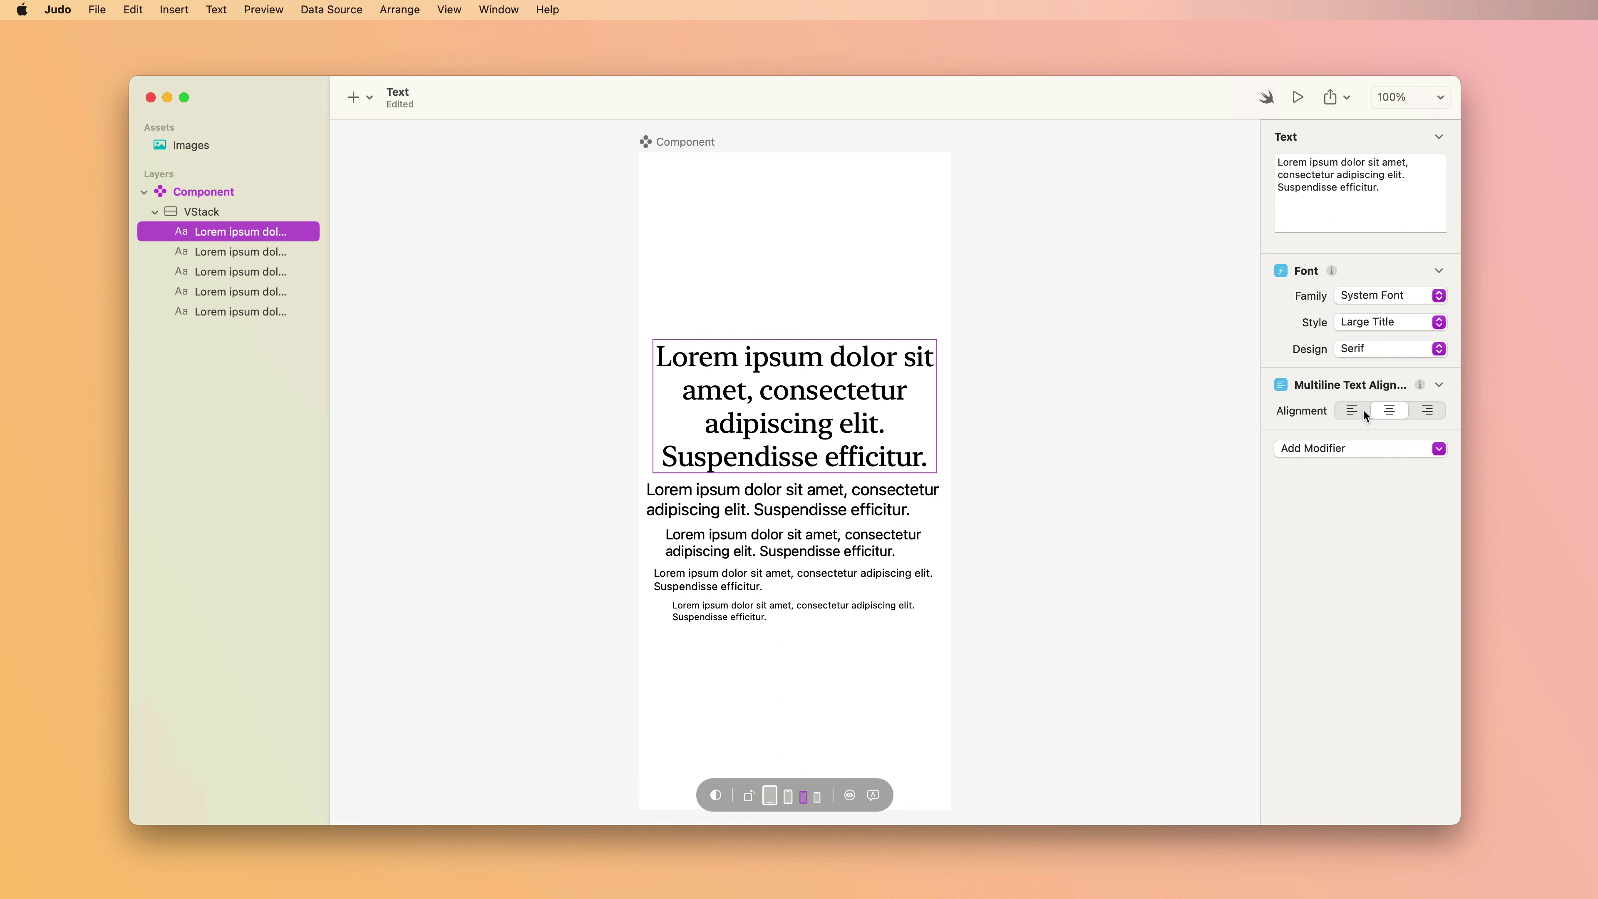
right_click(1324, 387)
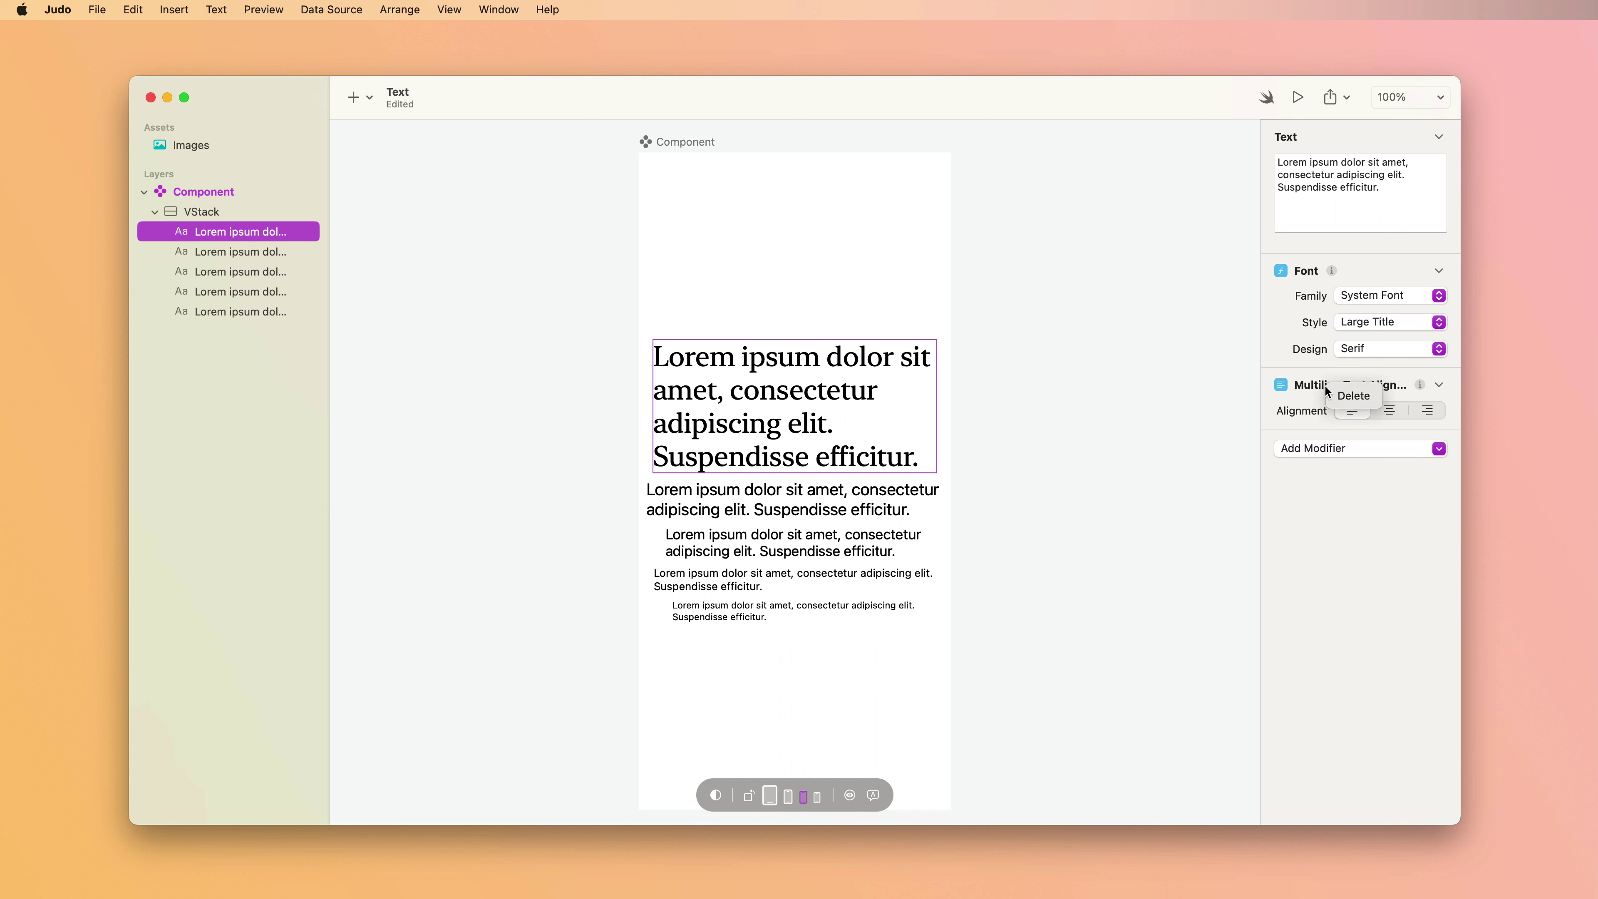
click(1345, 396)
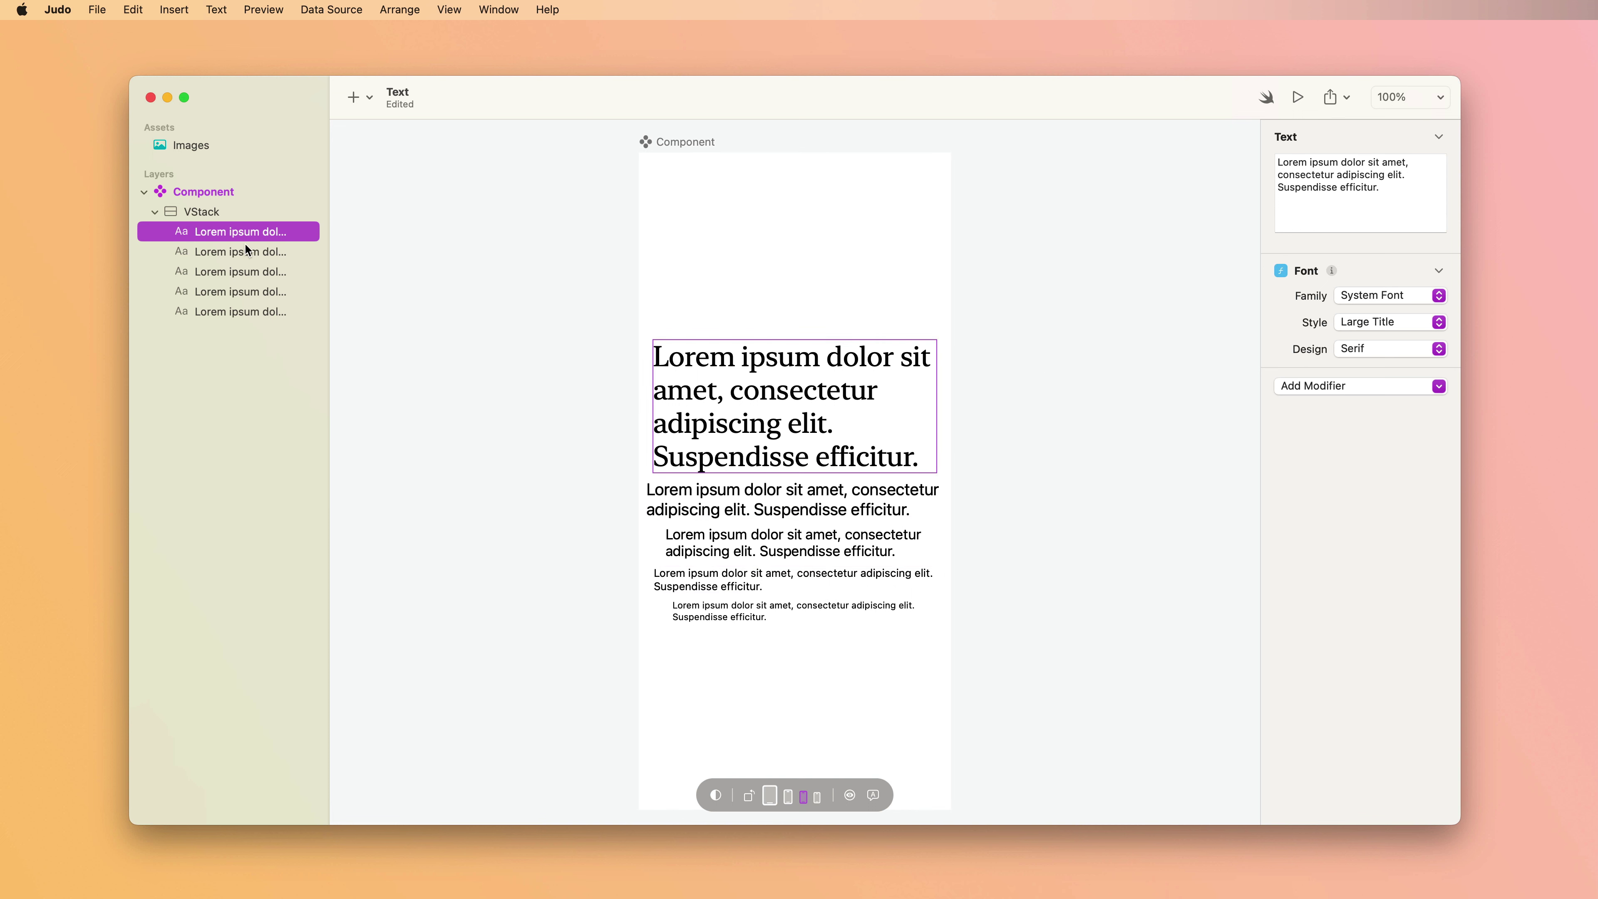
Add a Multiline Text Alignment modifier to the VStack and set it to centre.
click(200, 211)
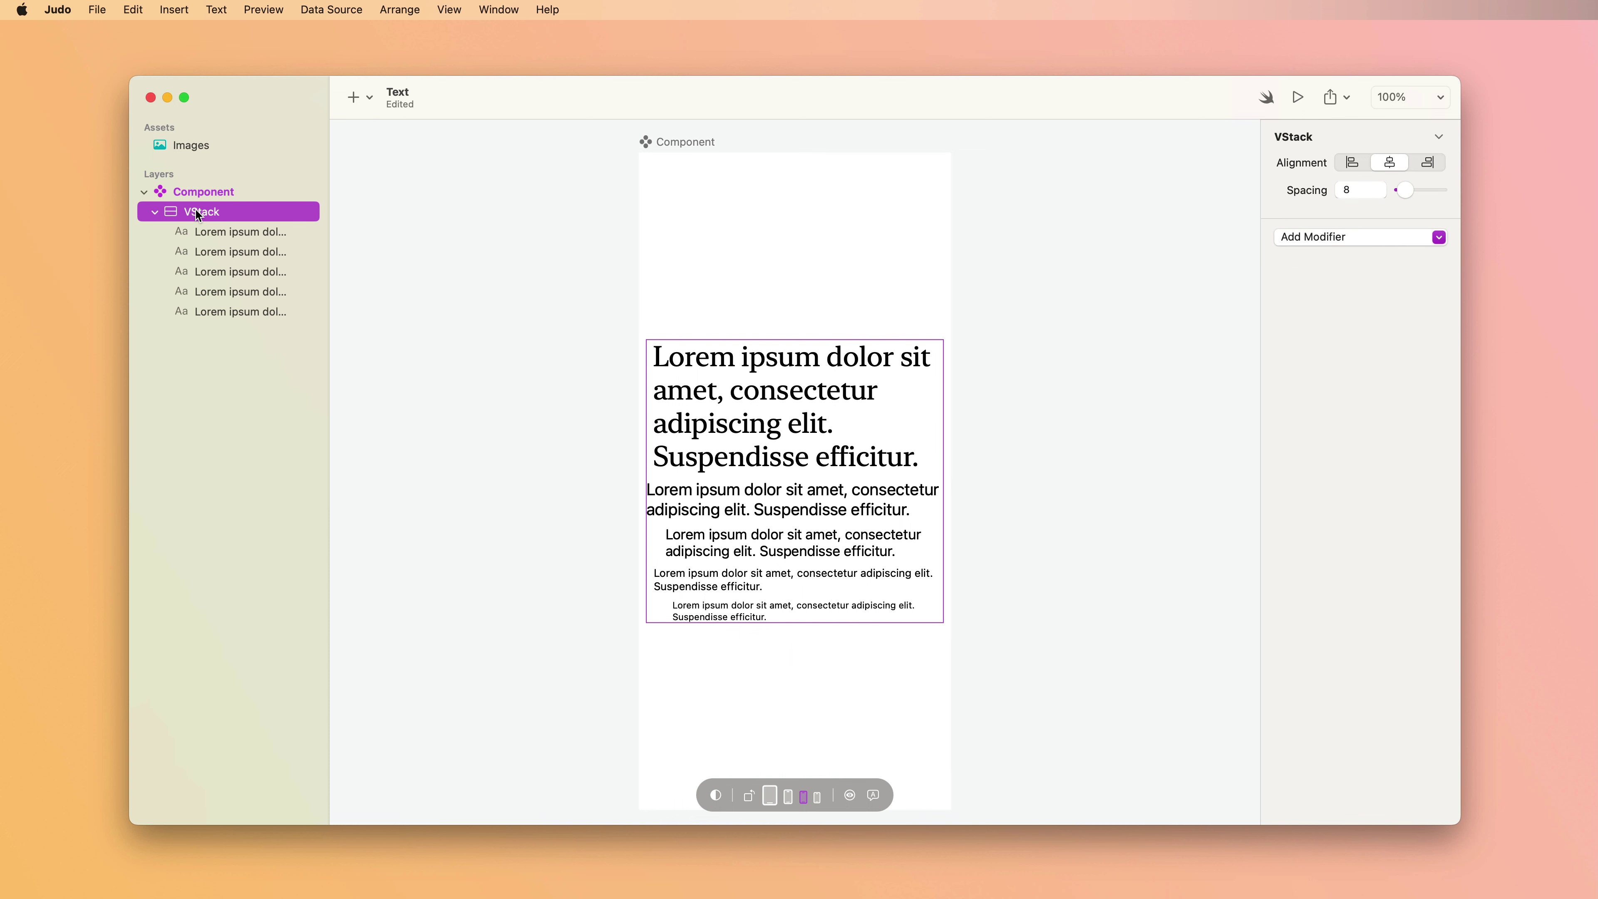
click(1334, 242)
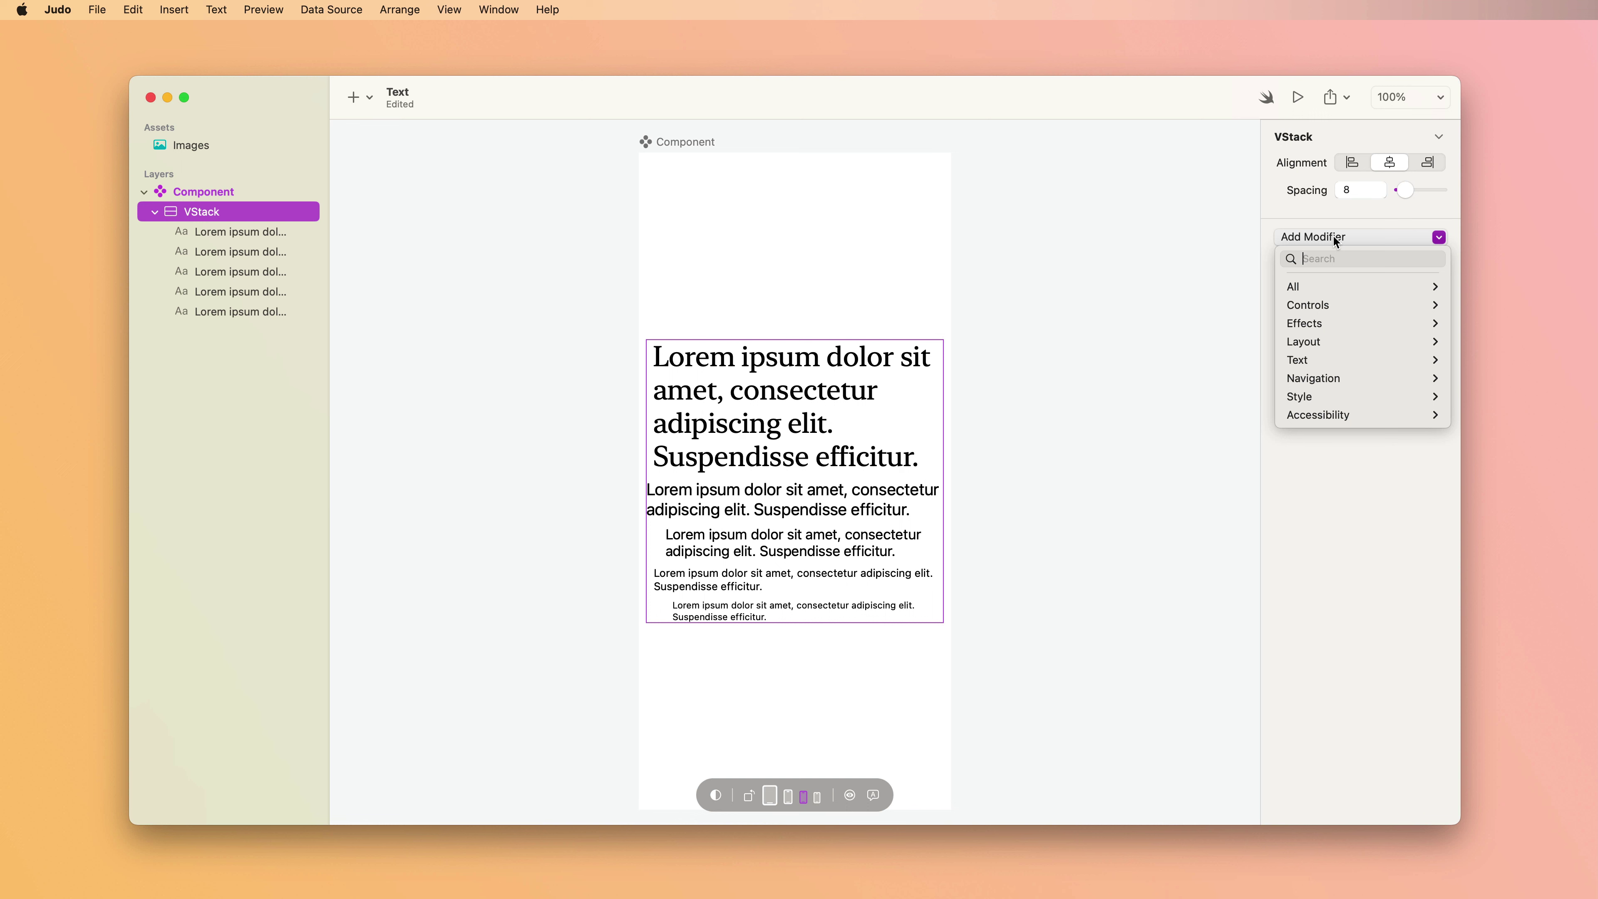
text(line)
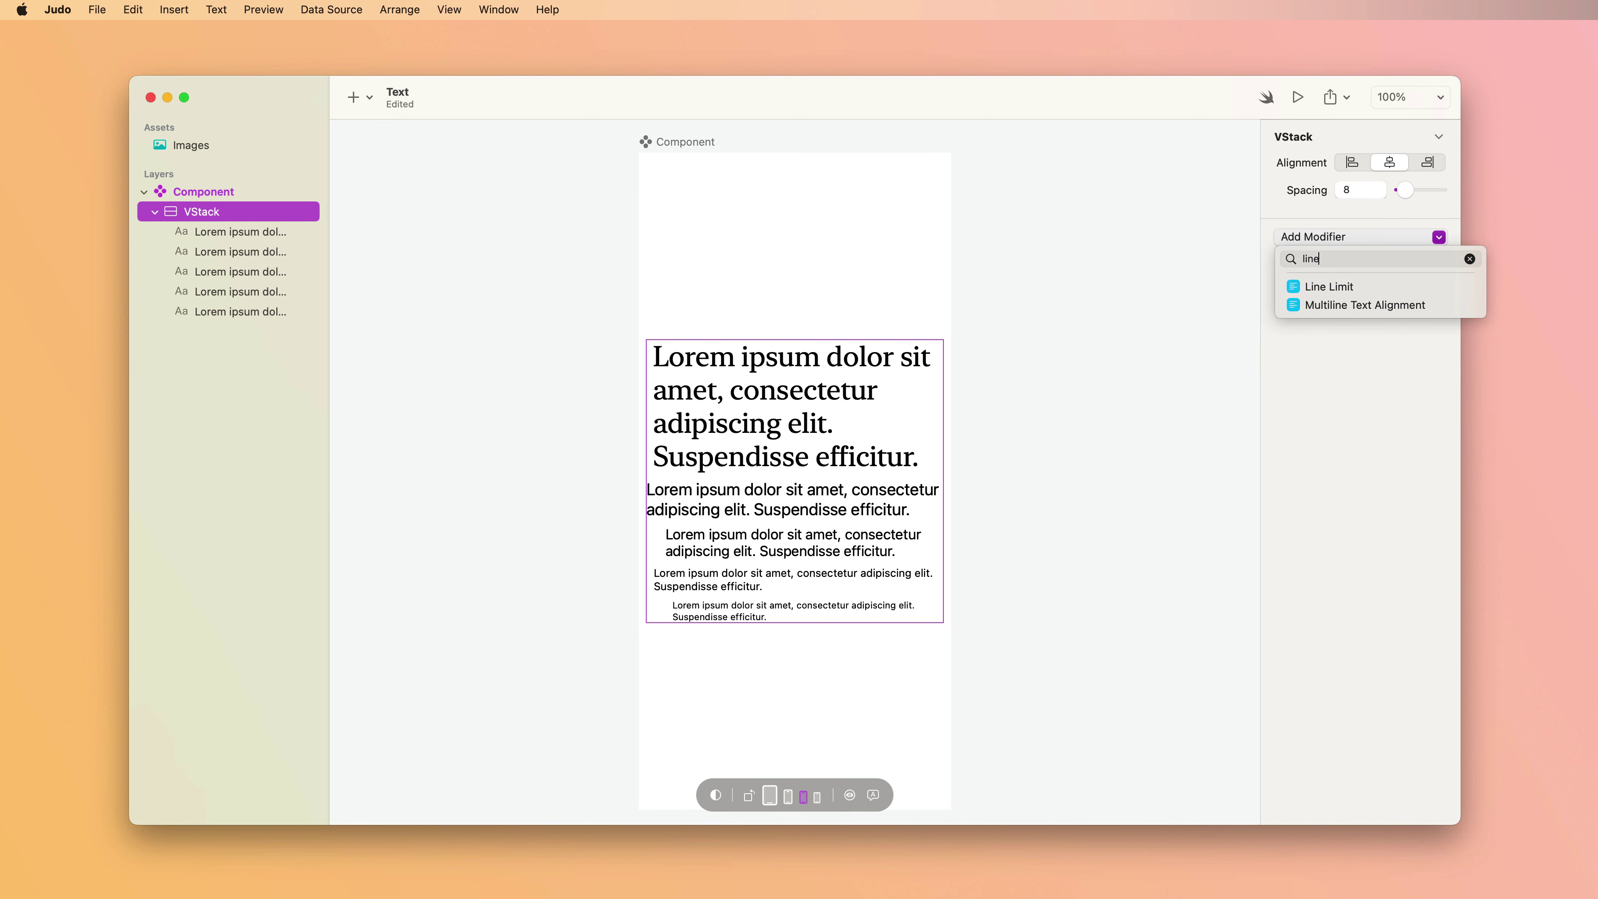
click(1390, 303)
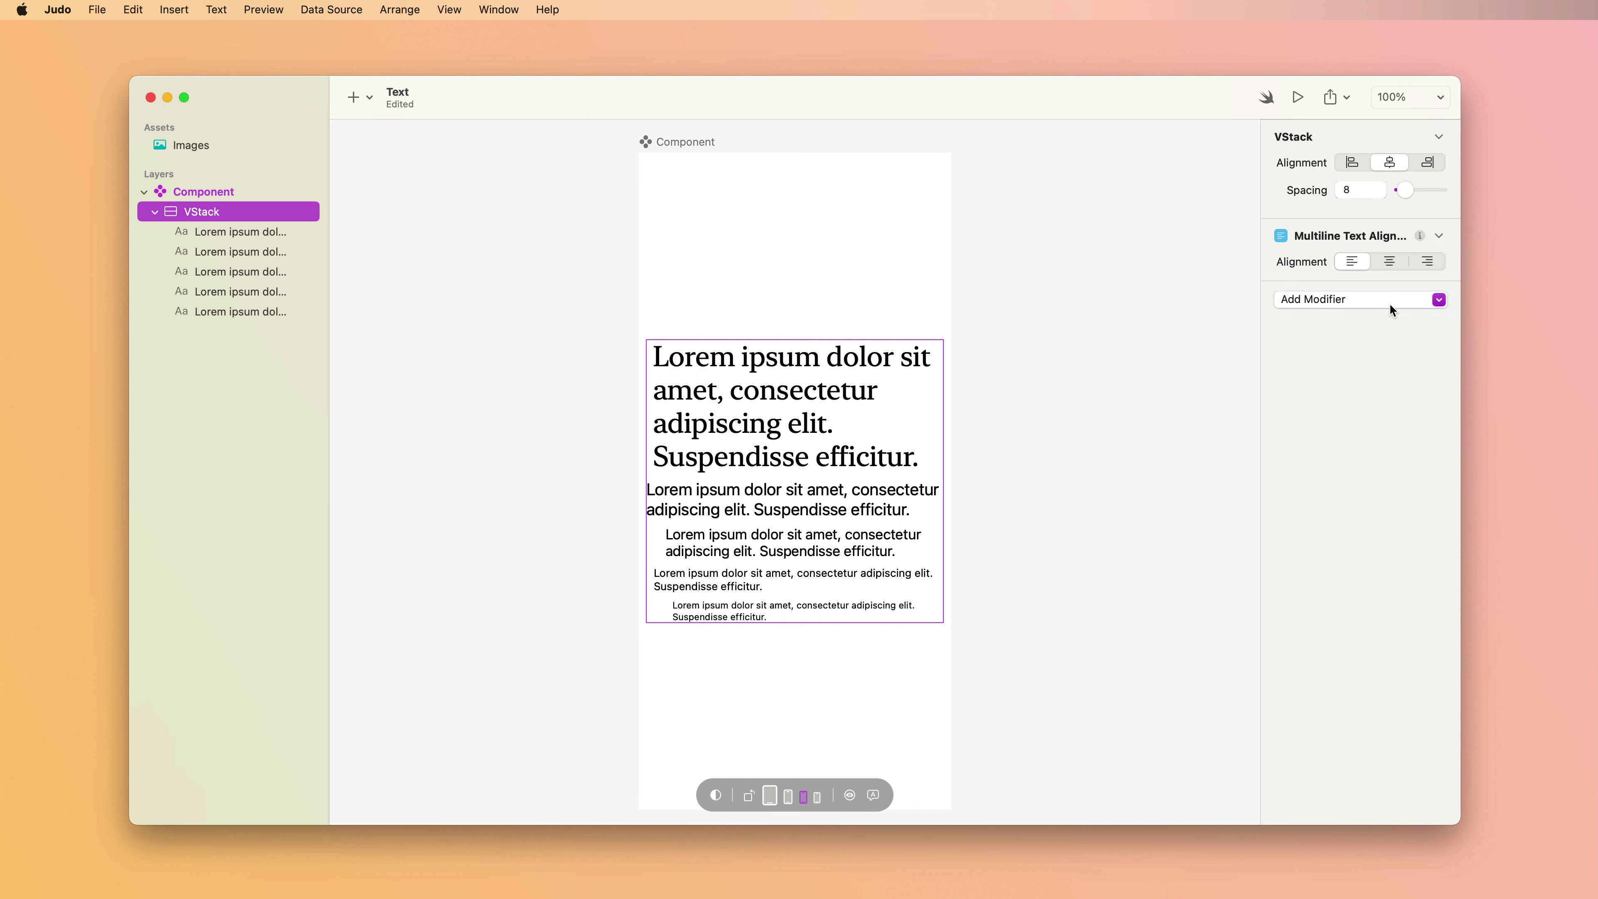
click(1387, 263)
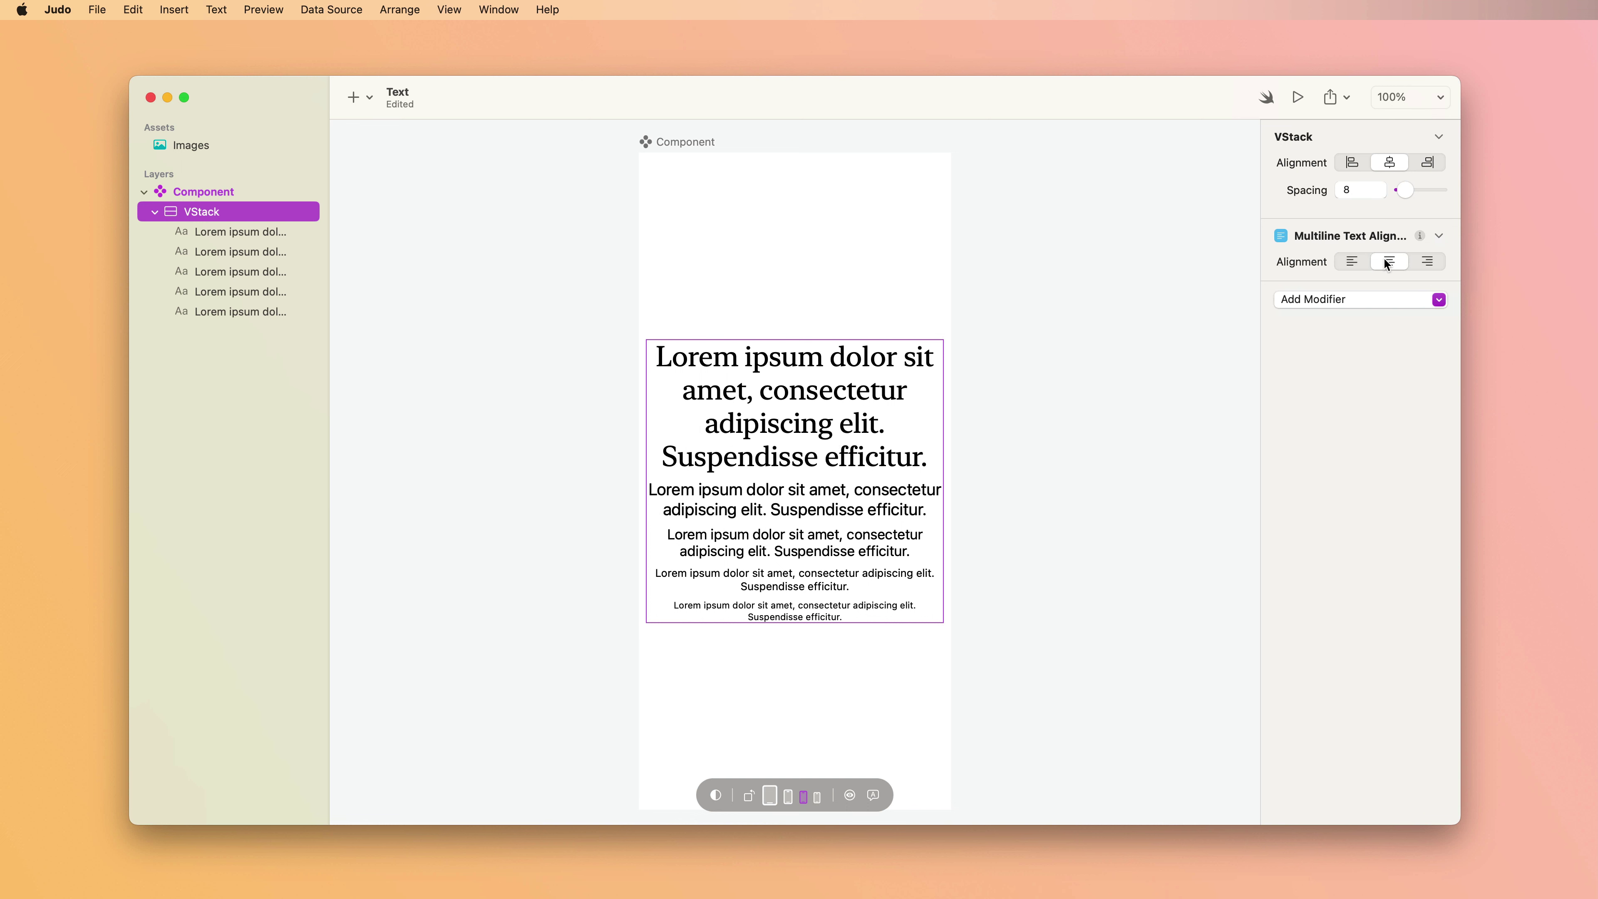
click(1424, 263)
click(1390, 261)
click(843, 421)
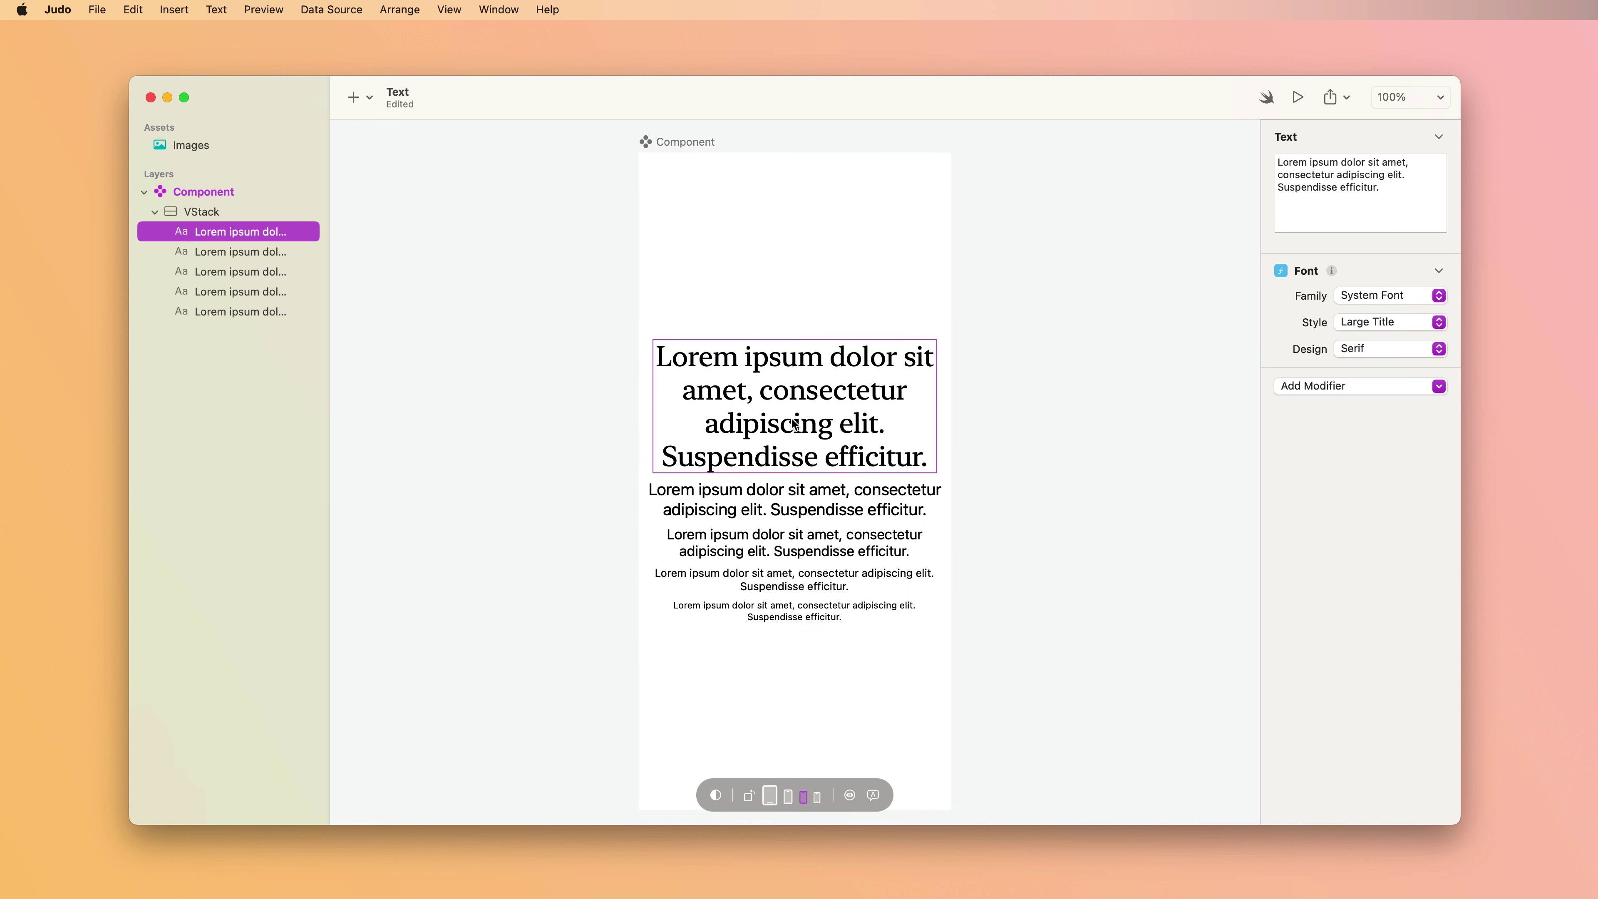
Set the accessibility preview text size to XXX Large.
click(1344, 381)
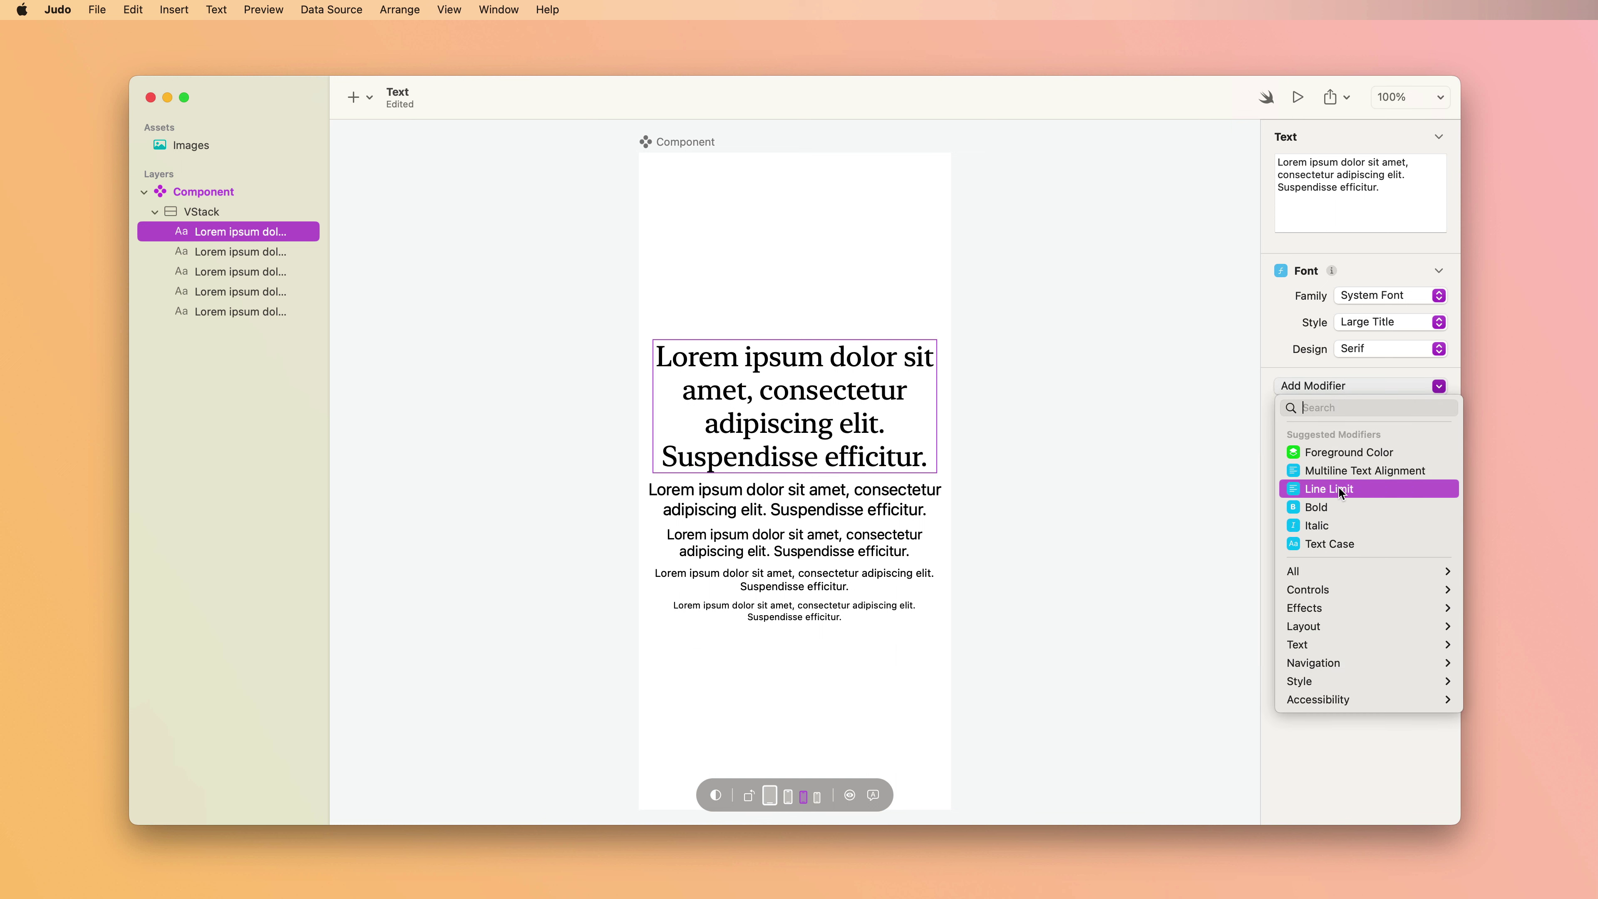
click(1249, 423)
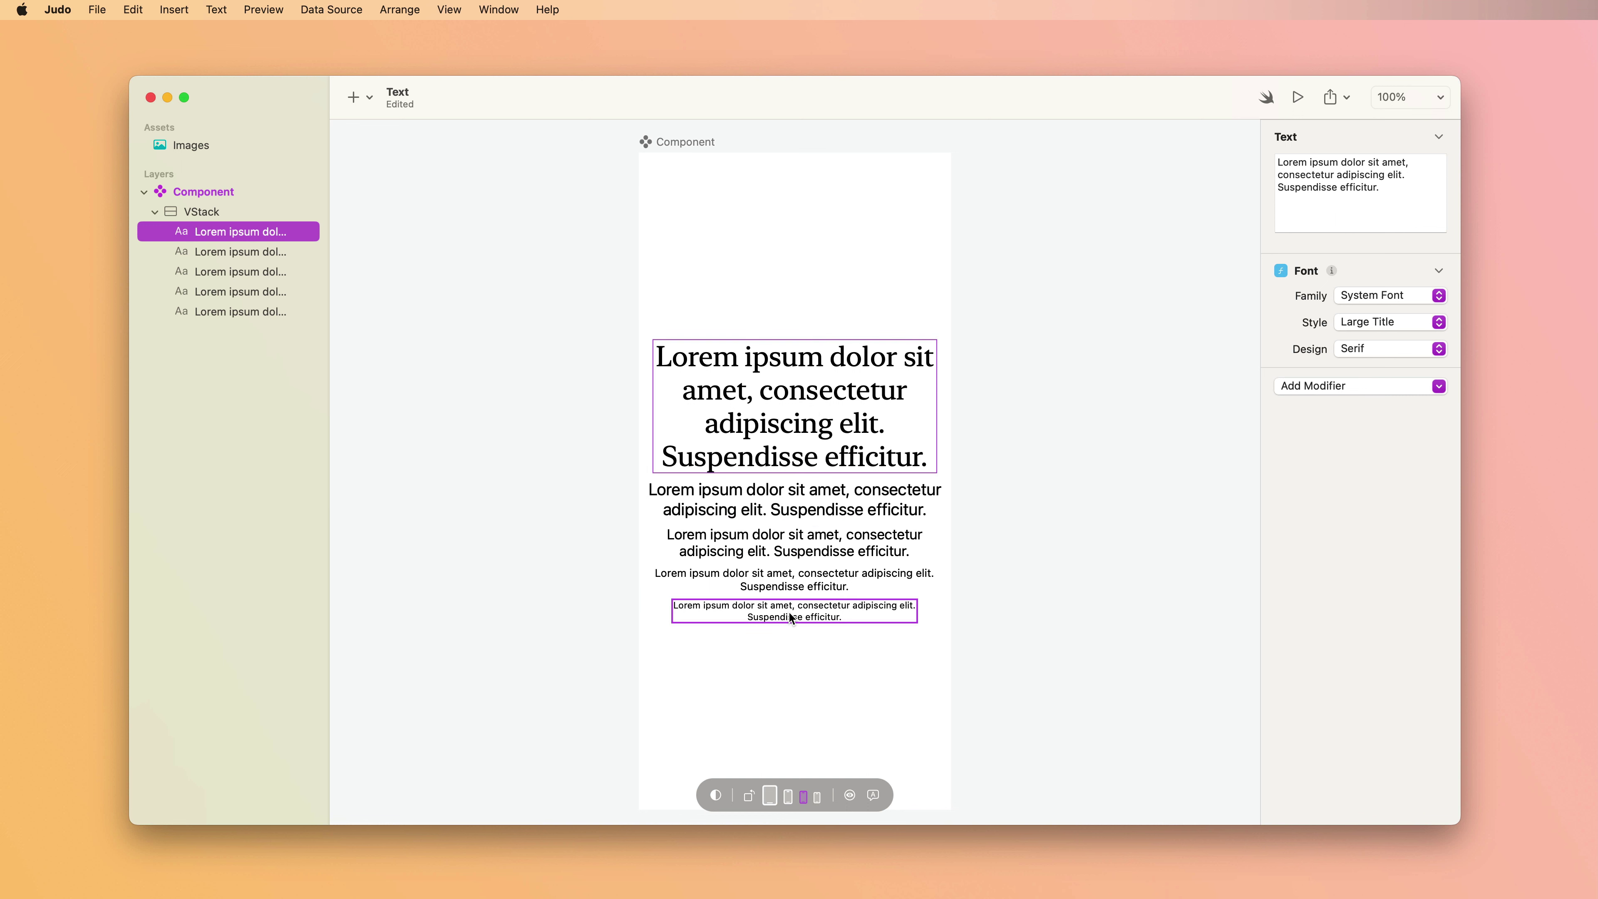
click(848, 794)
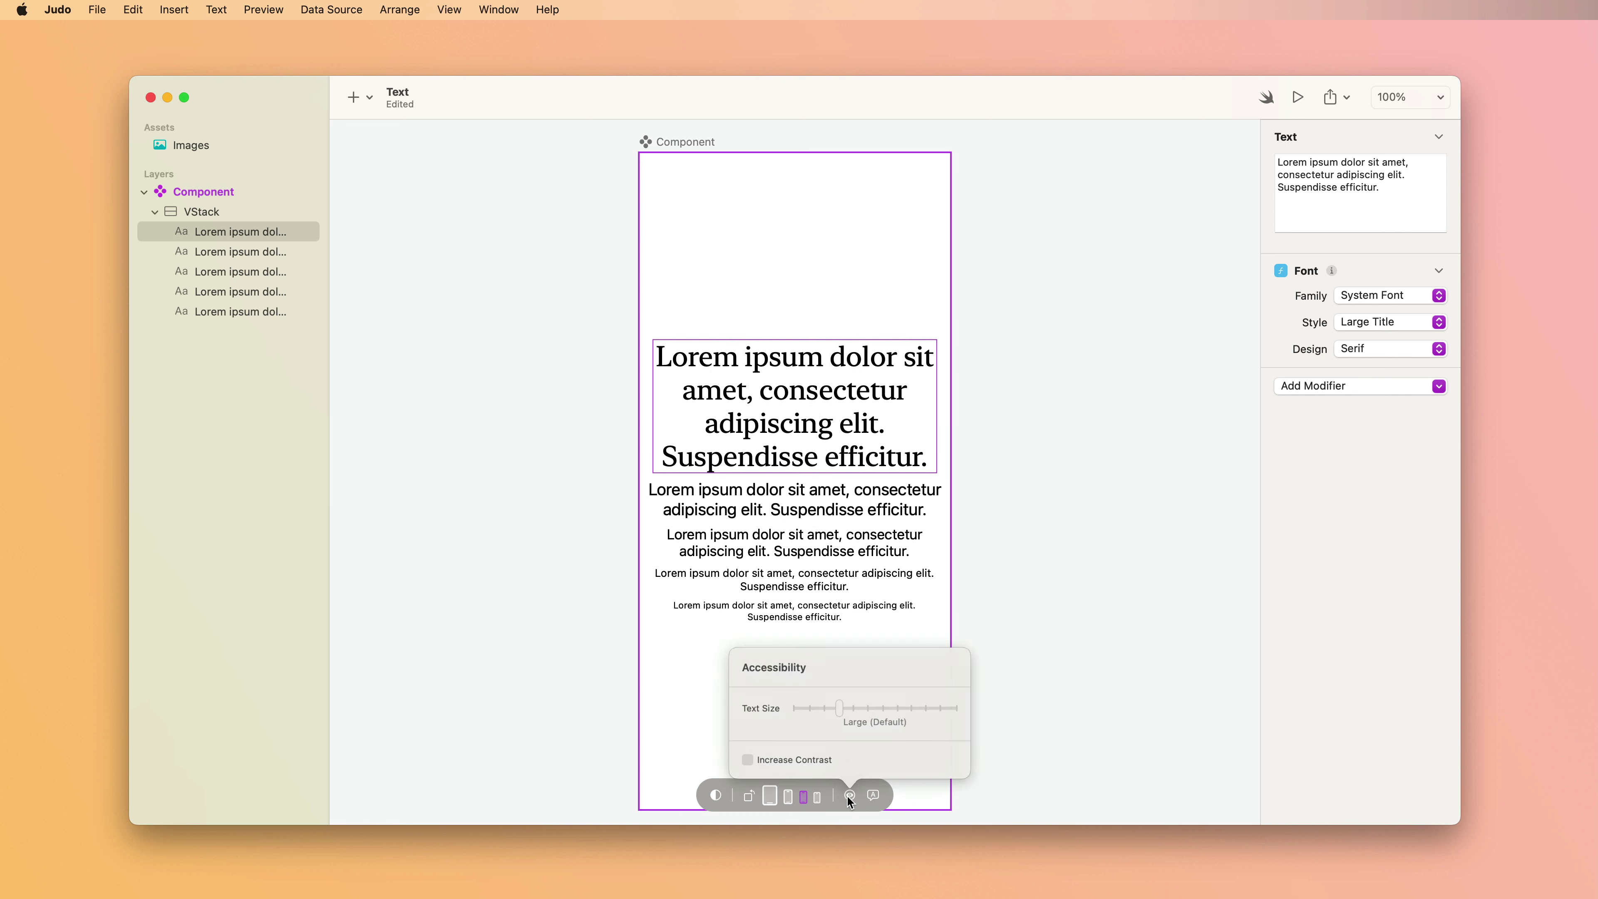
drag(841, 704, 883, 705)
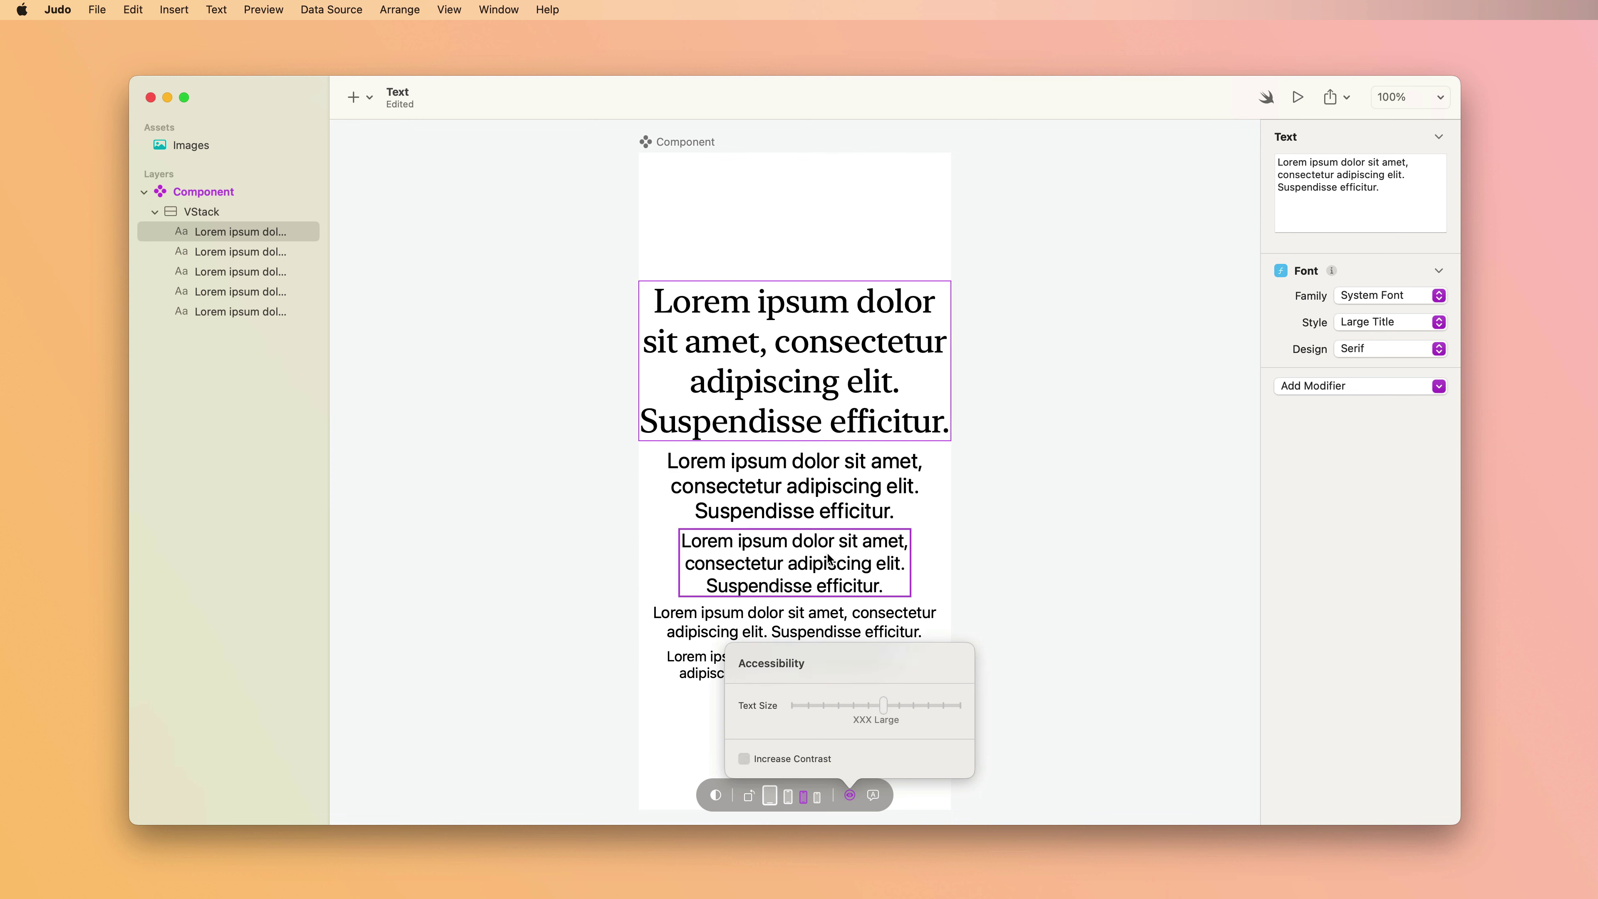
click(1045, 511)
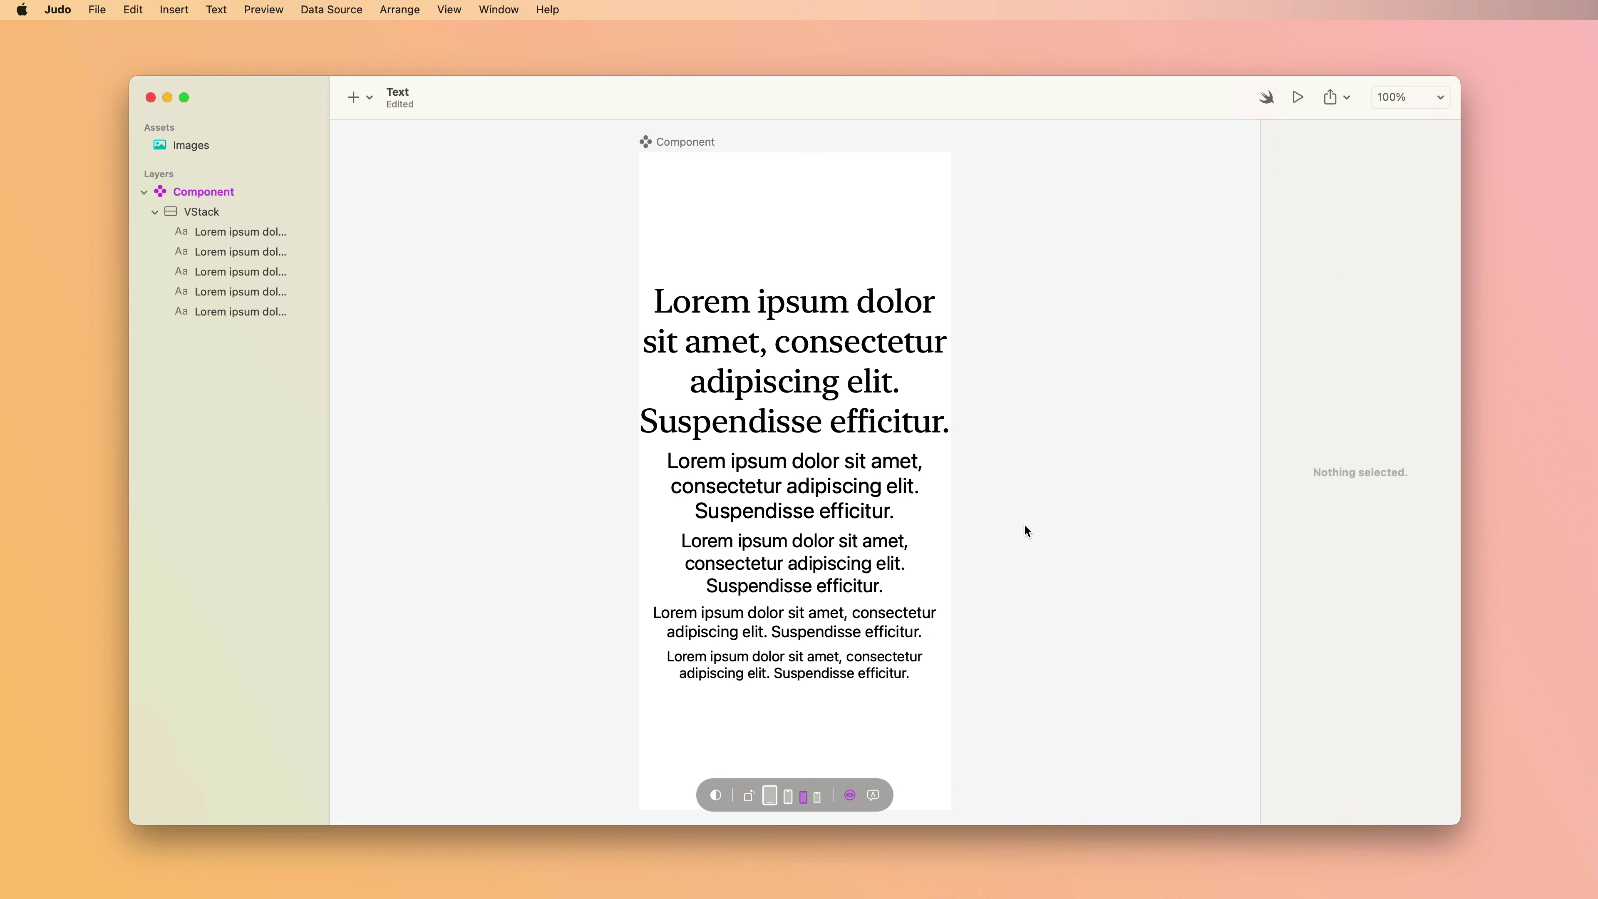
Add a Line Limit modifier of 3 to the large heading.
click(812, 385)
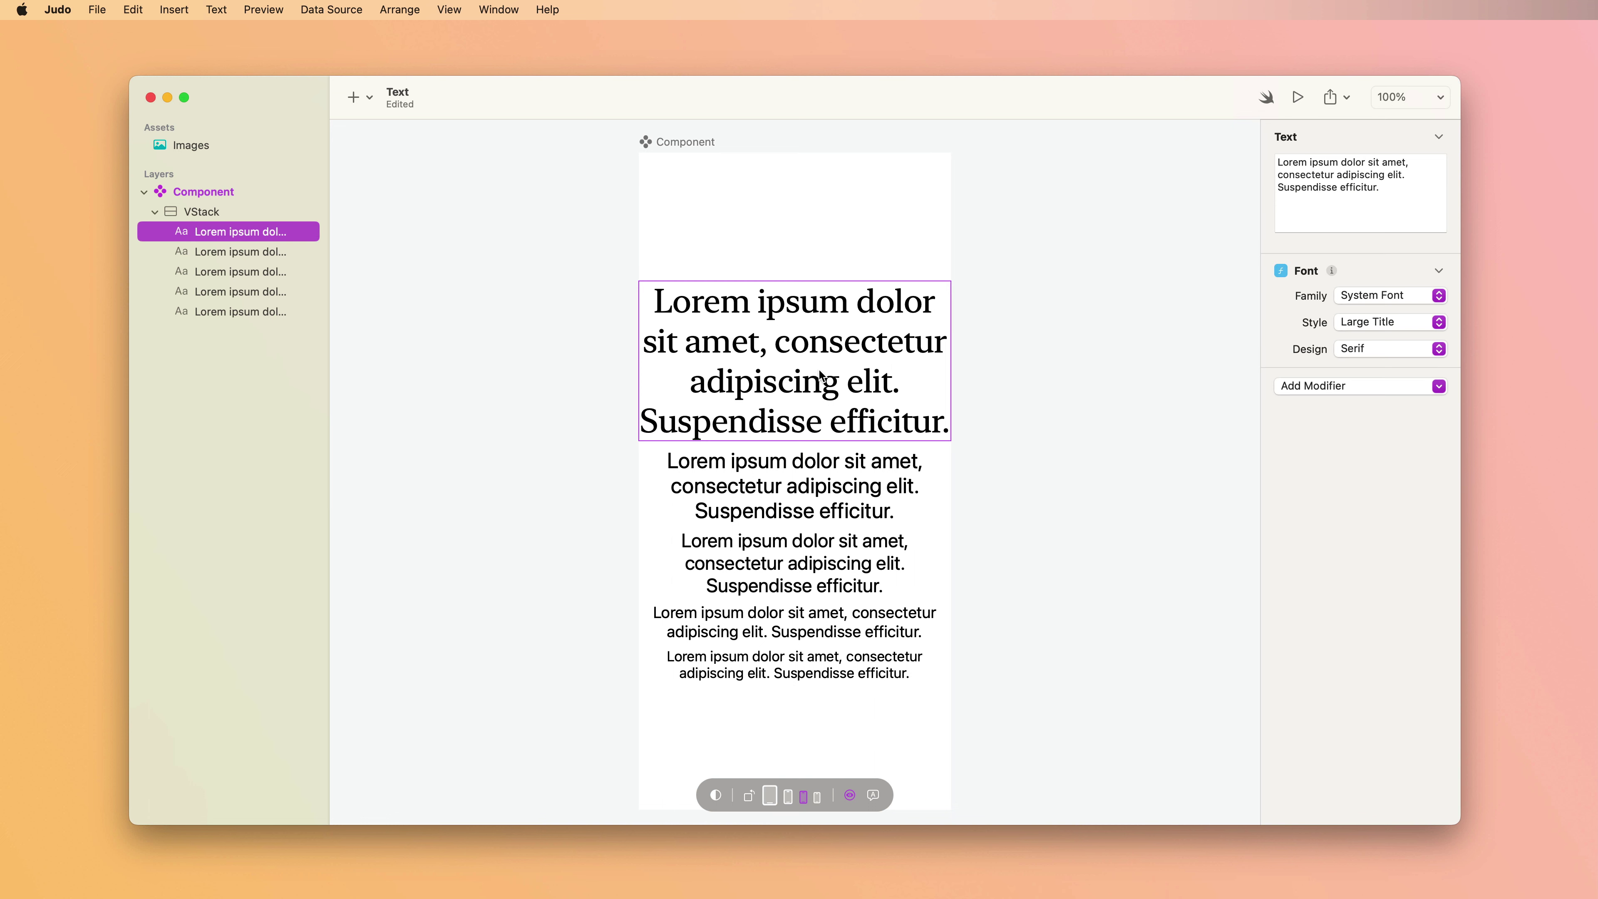
click(1366, 385)
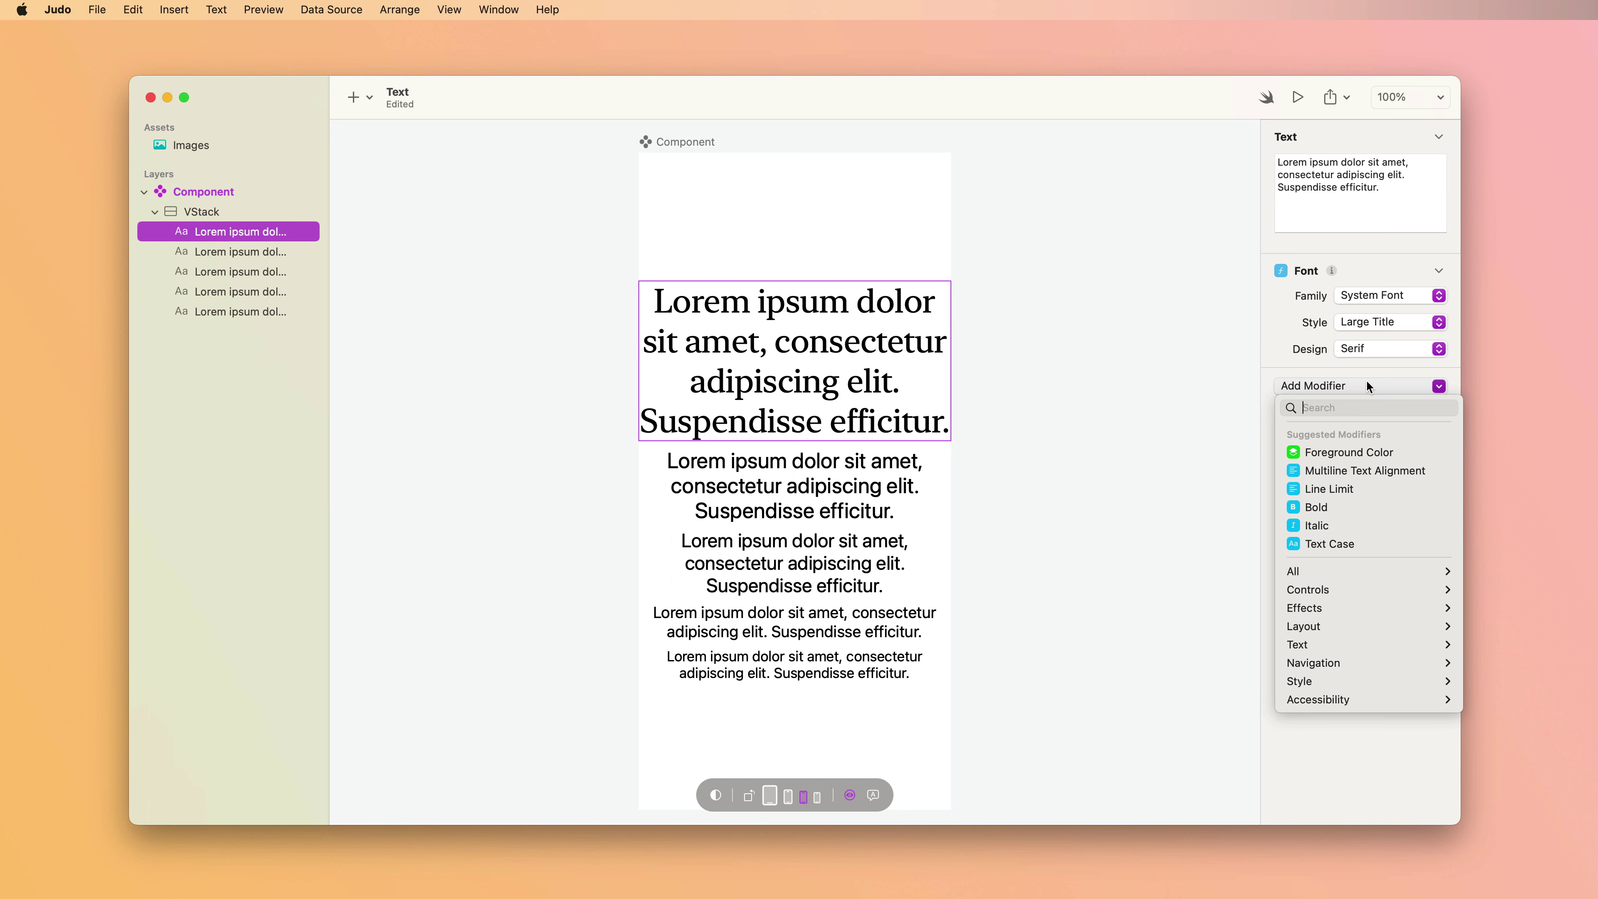
click(1343, 489)
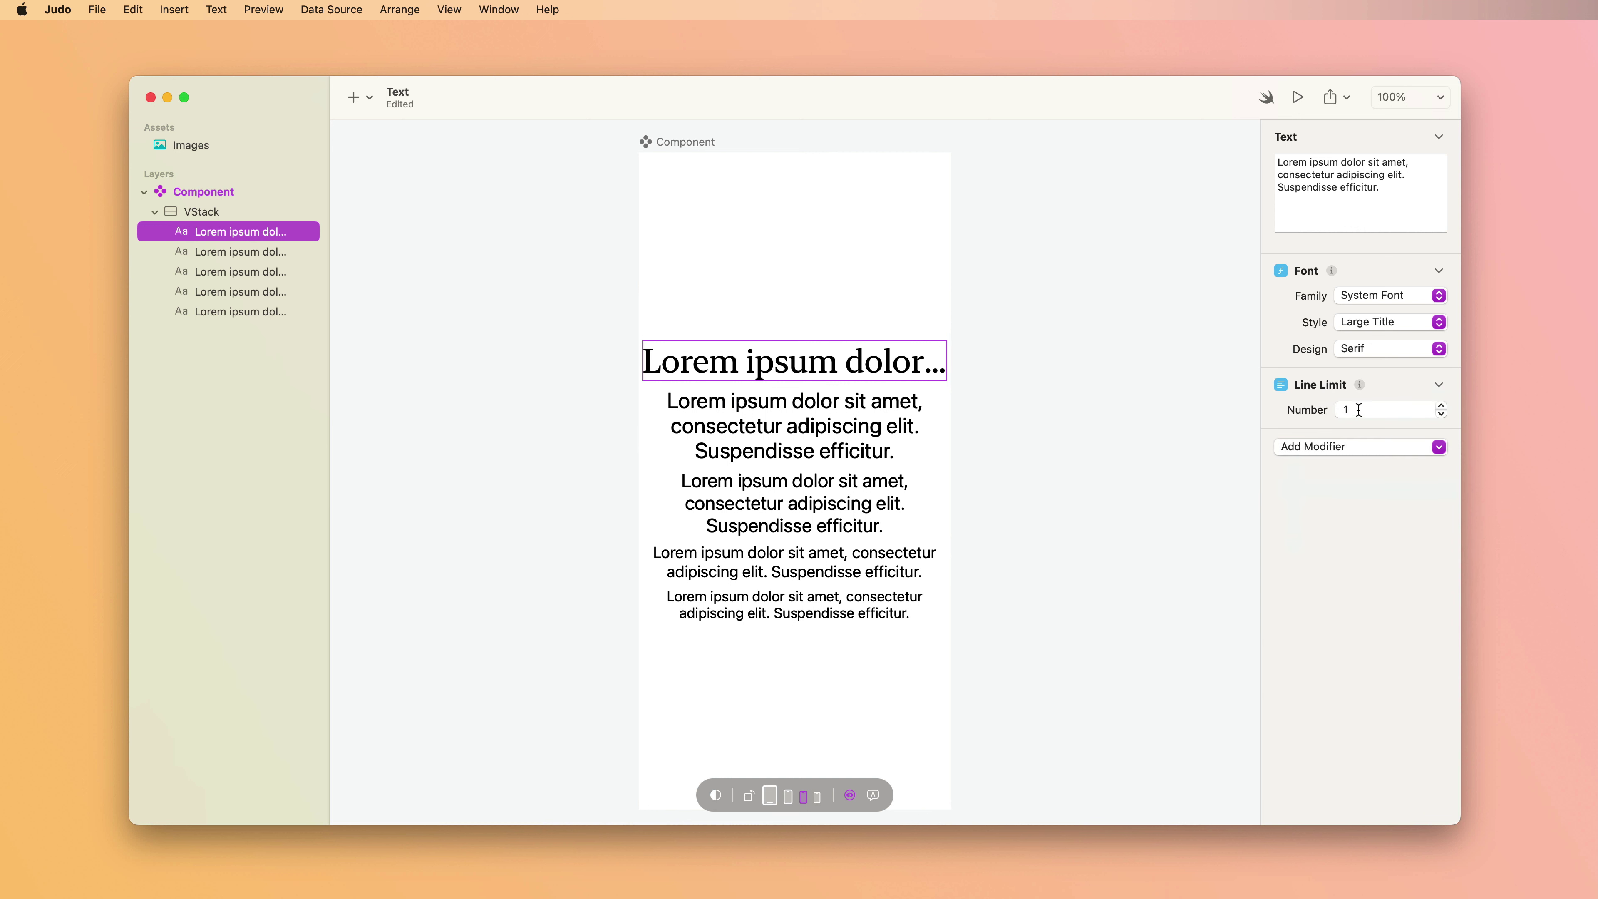
click(1441, 406)
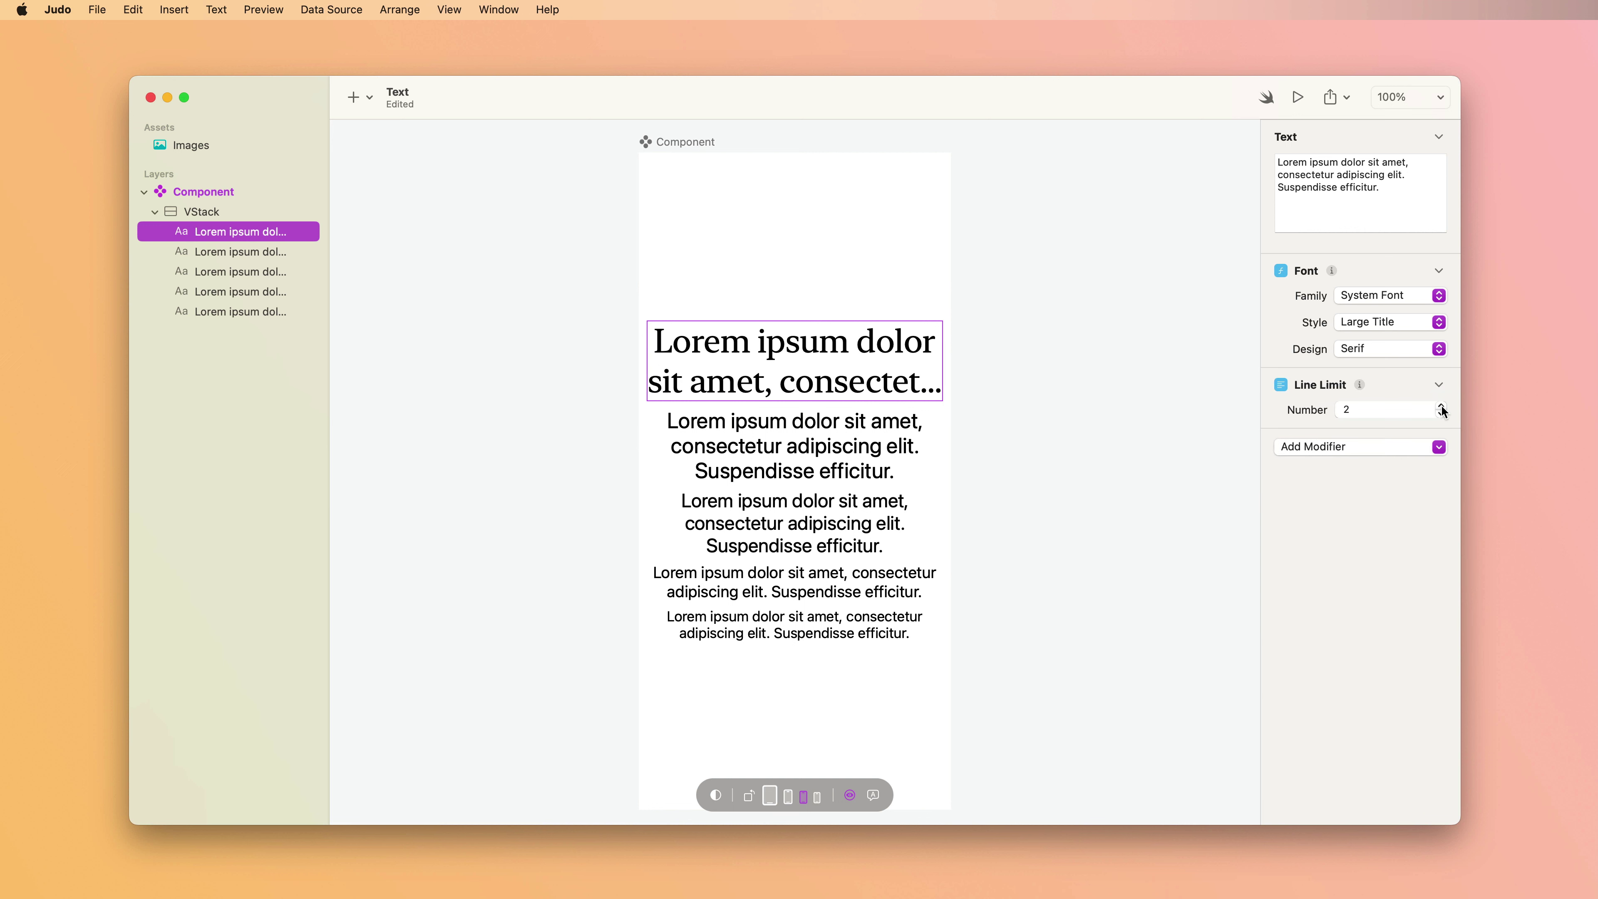
click(1441, 406)
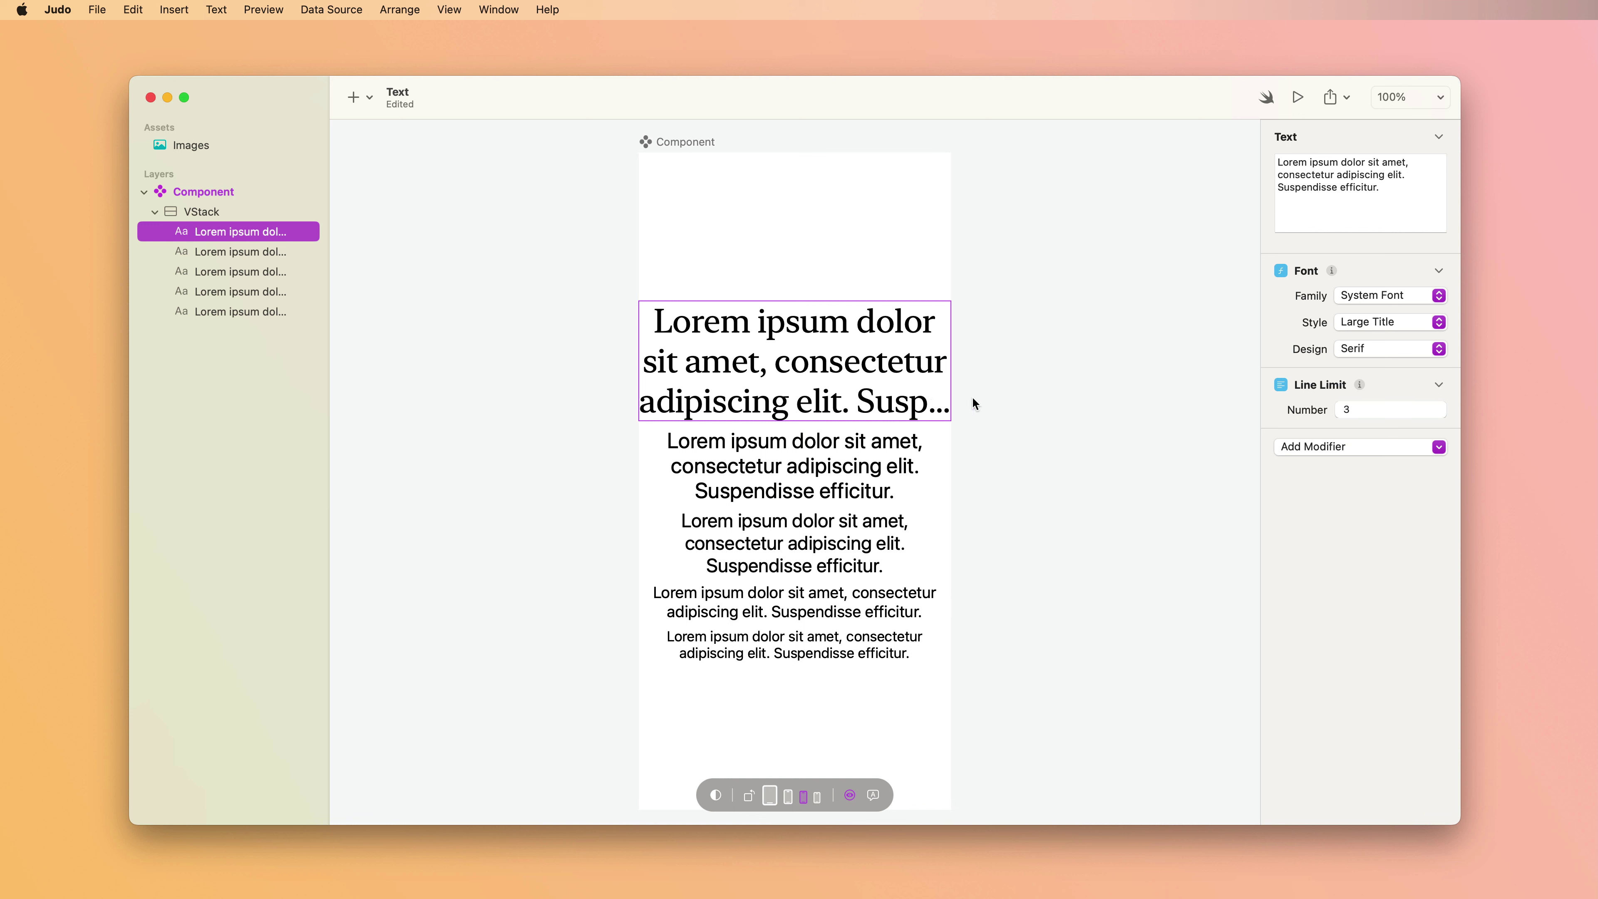
Add Bold and Italic modifiers to the Serif heading.
click(1344, 447)
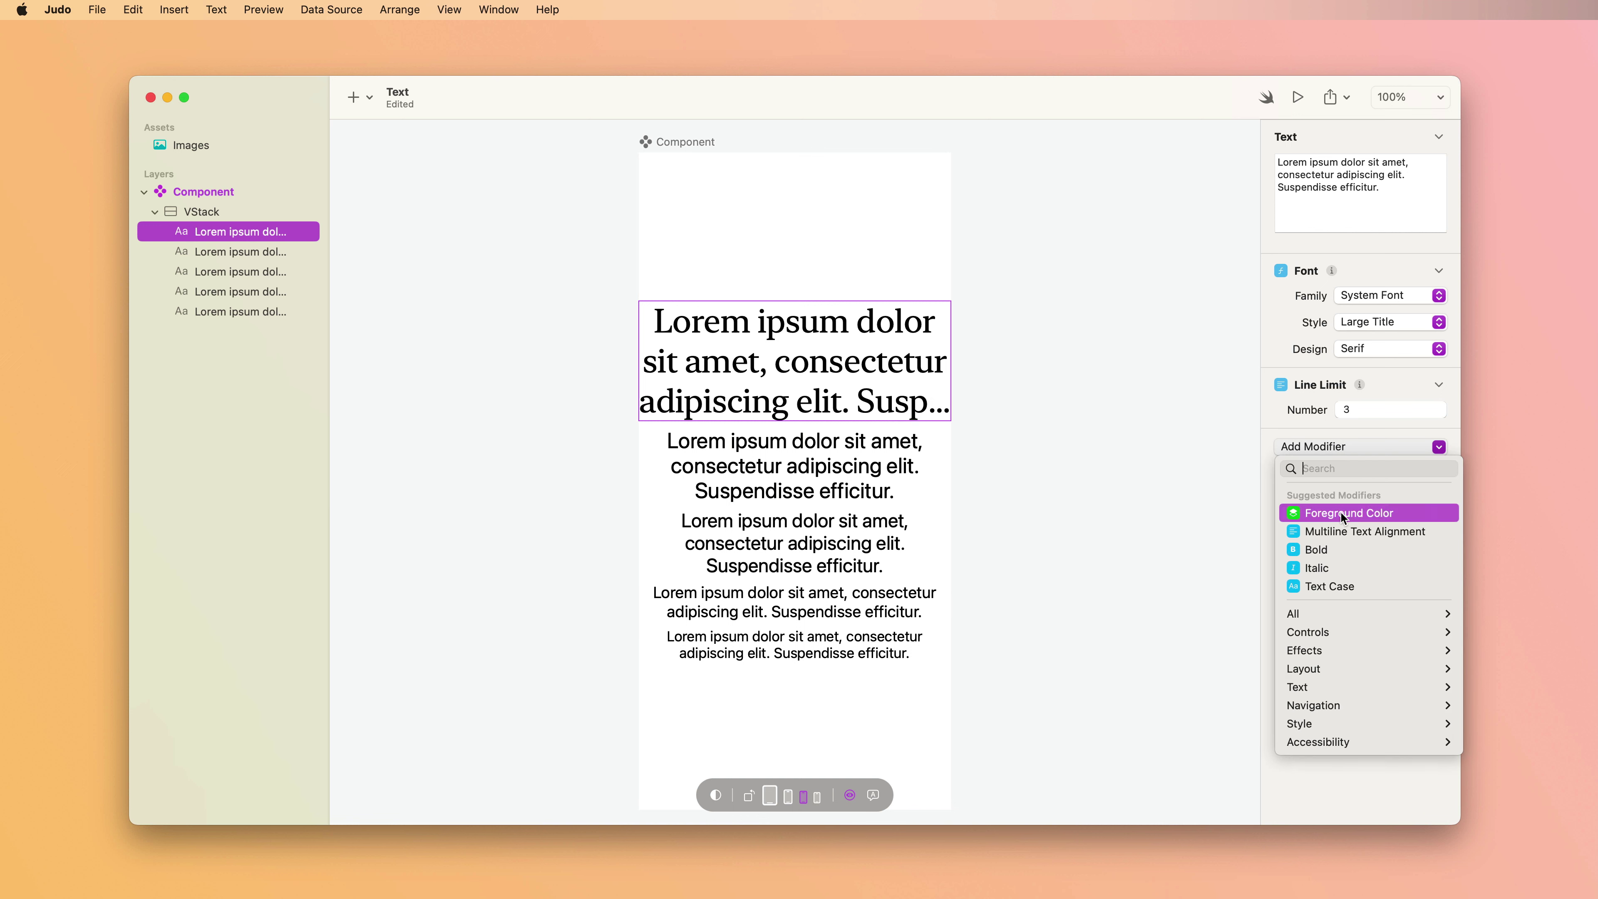
click(1338, 551)
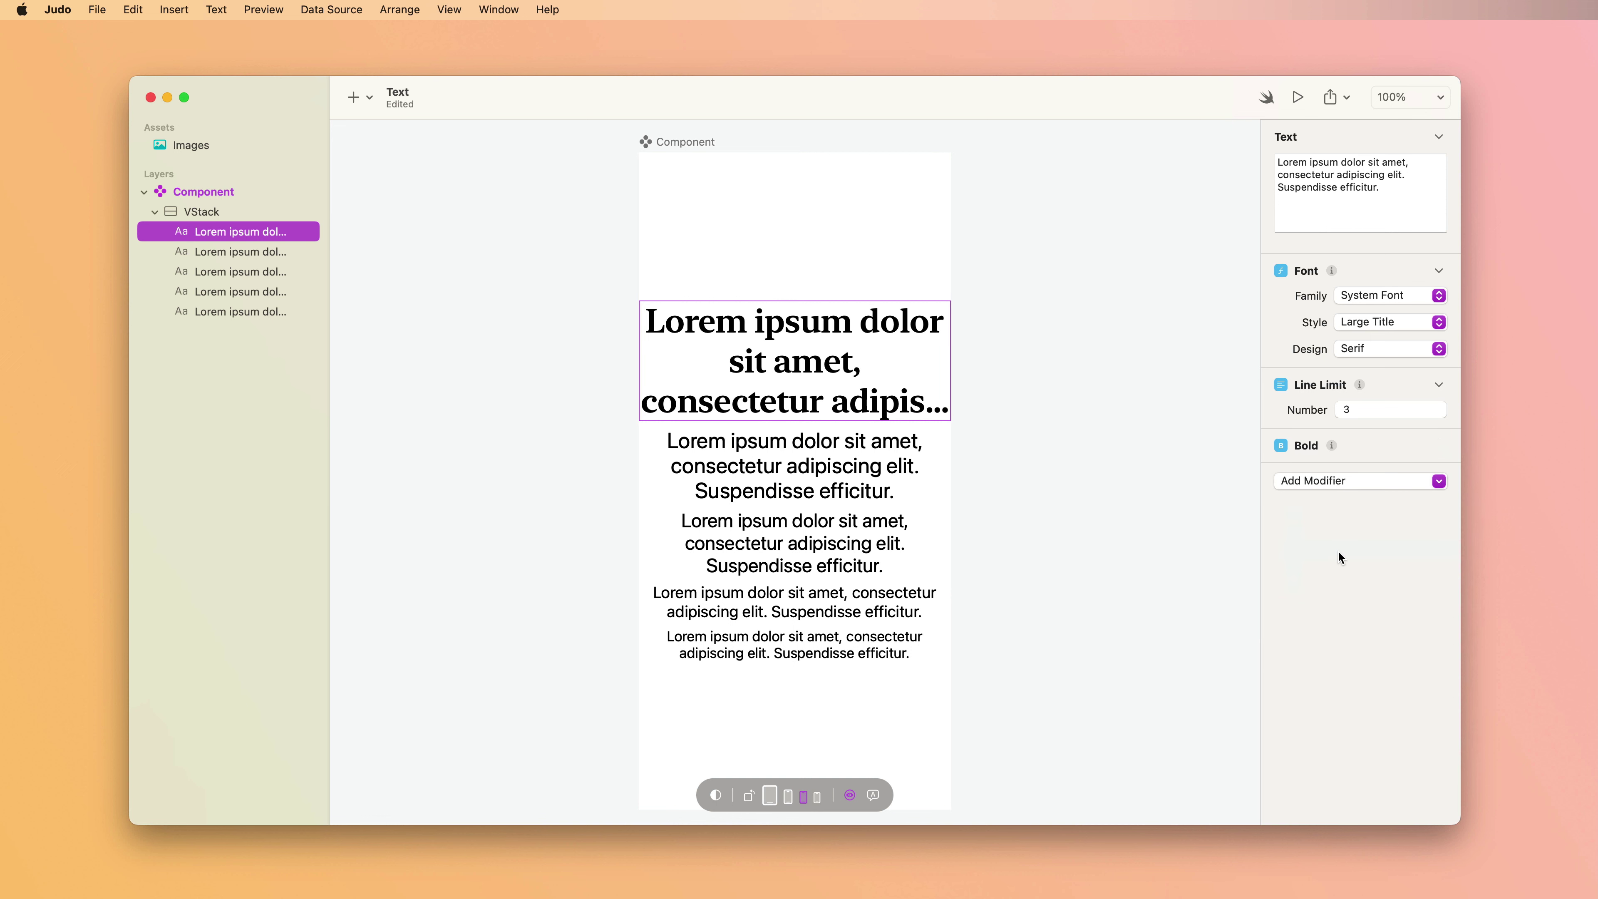
click(1335, 482)
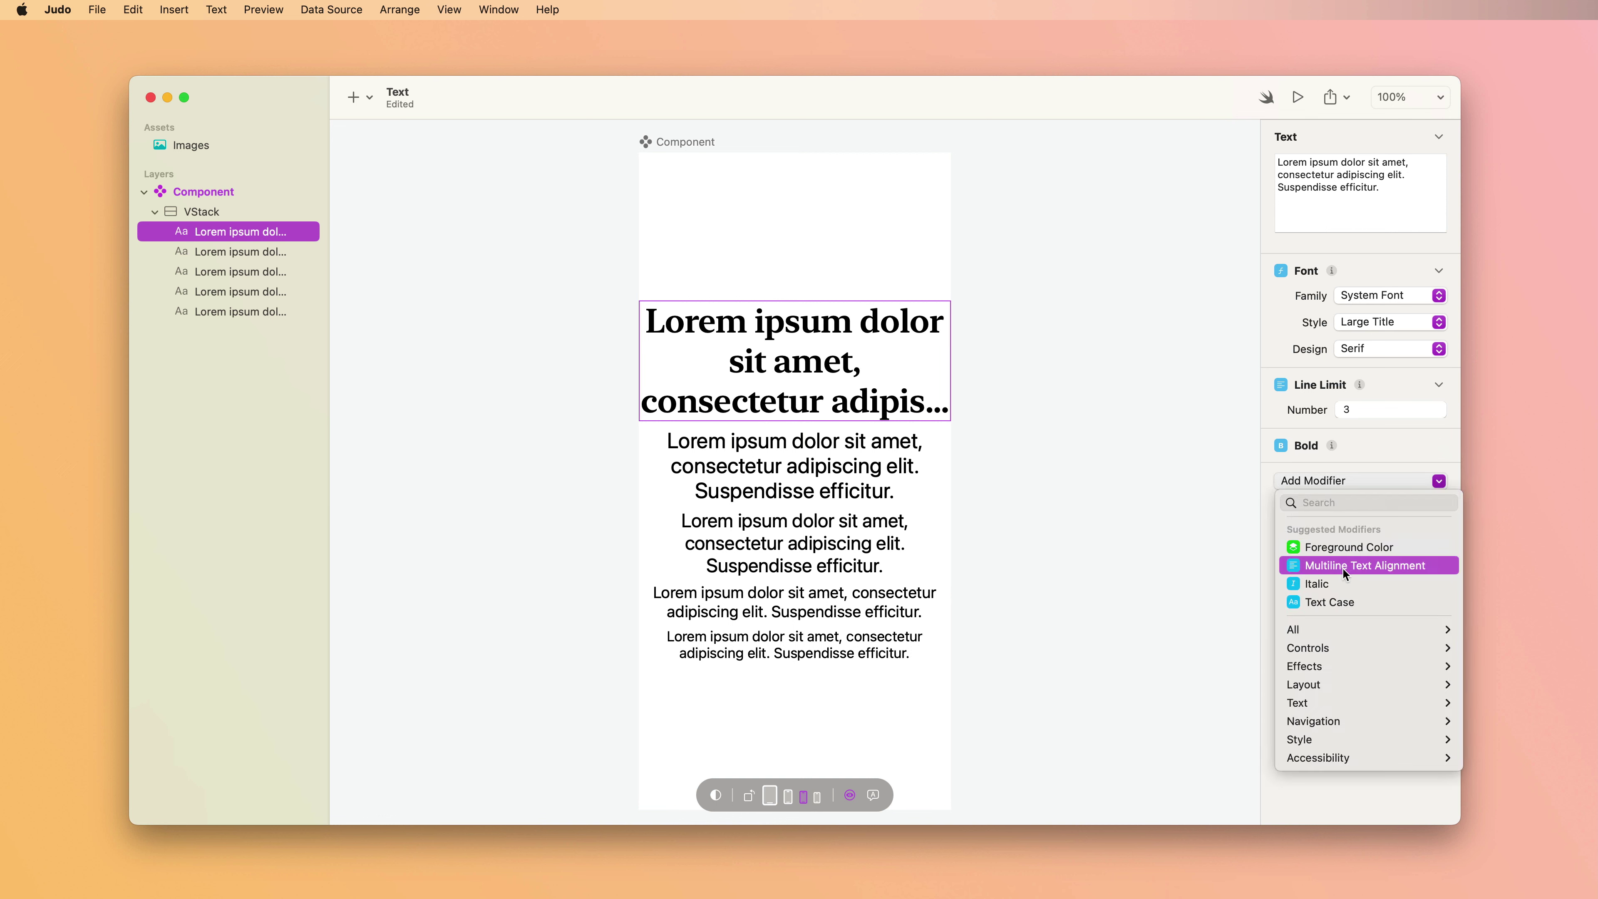
key(Return)
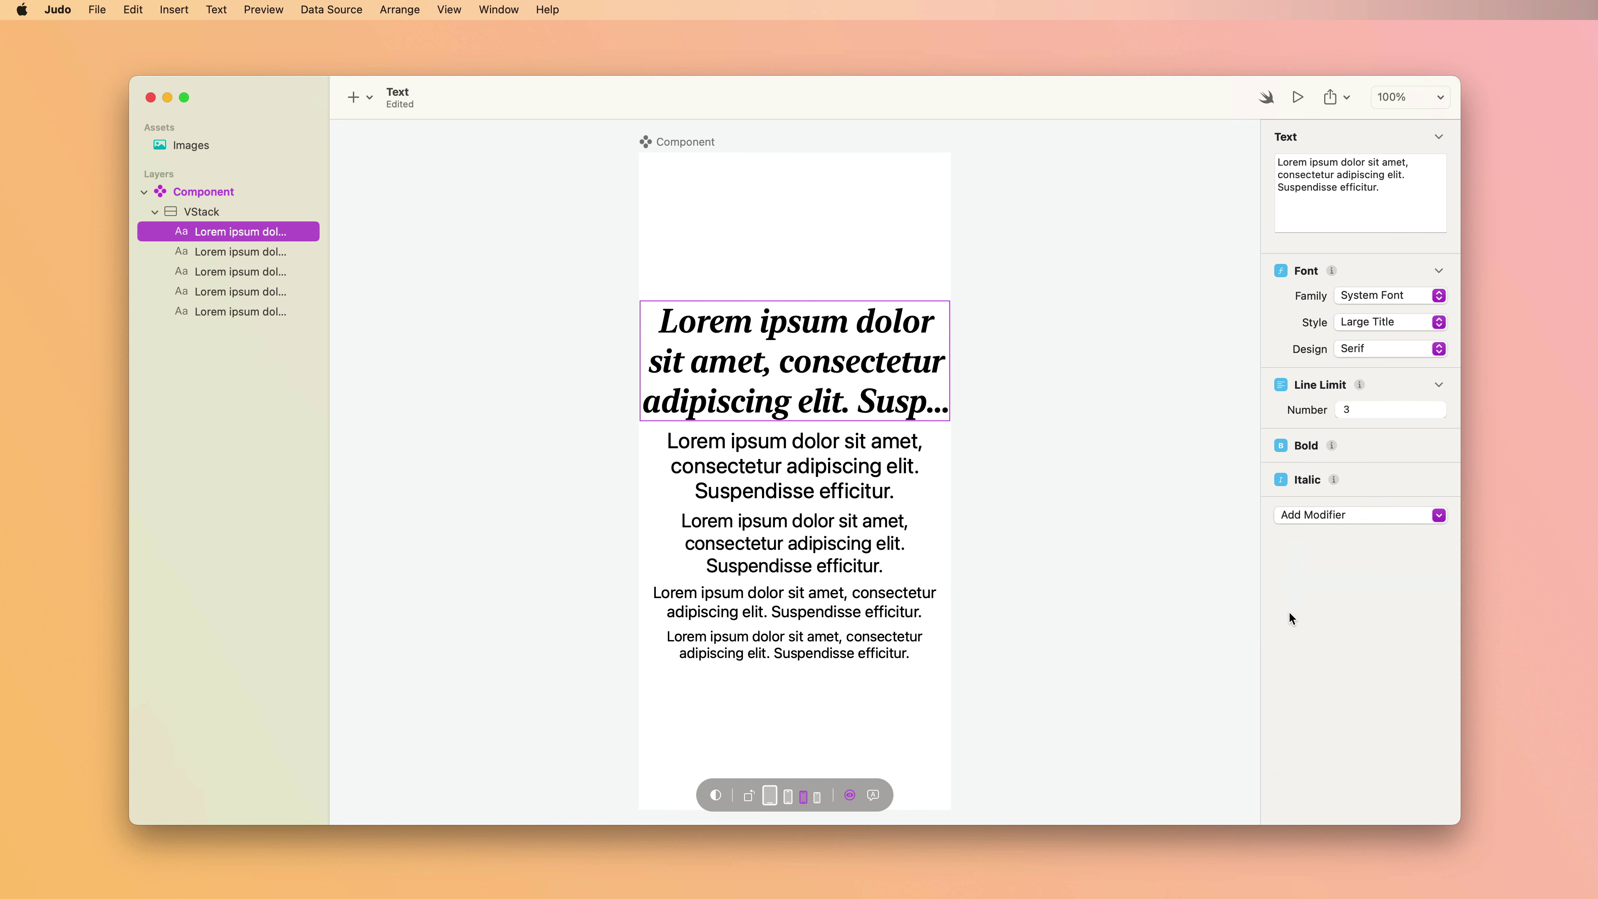
Add a Text Case modifier to the heading, set to lowercase.
click(1372, 515)
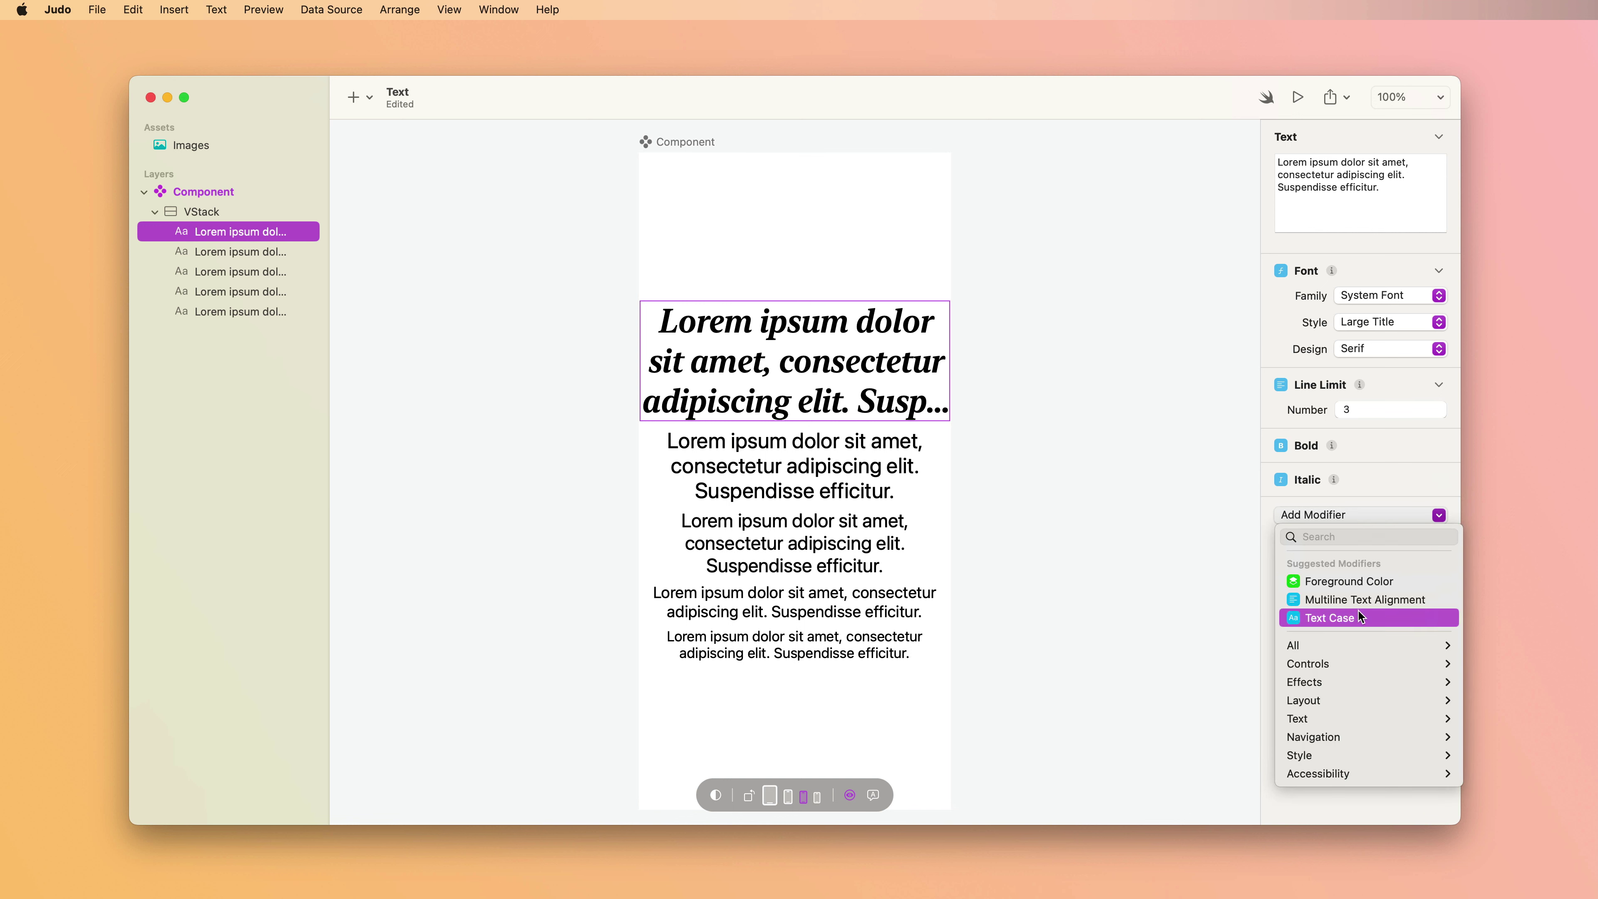
click(1335, 618)
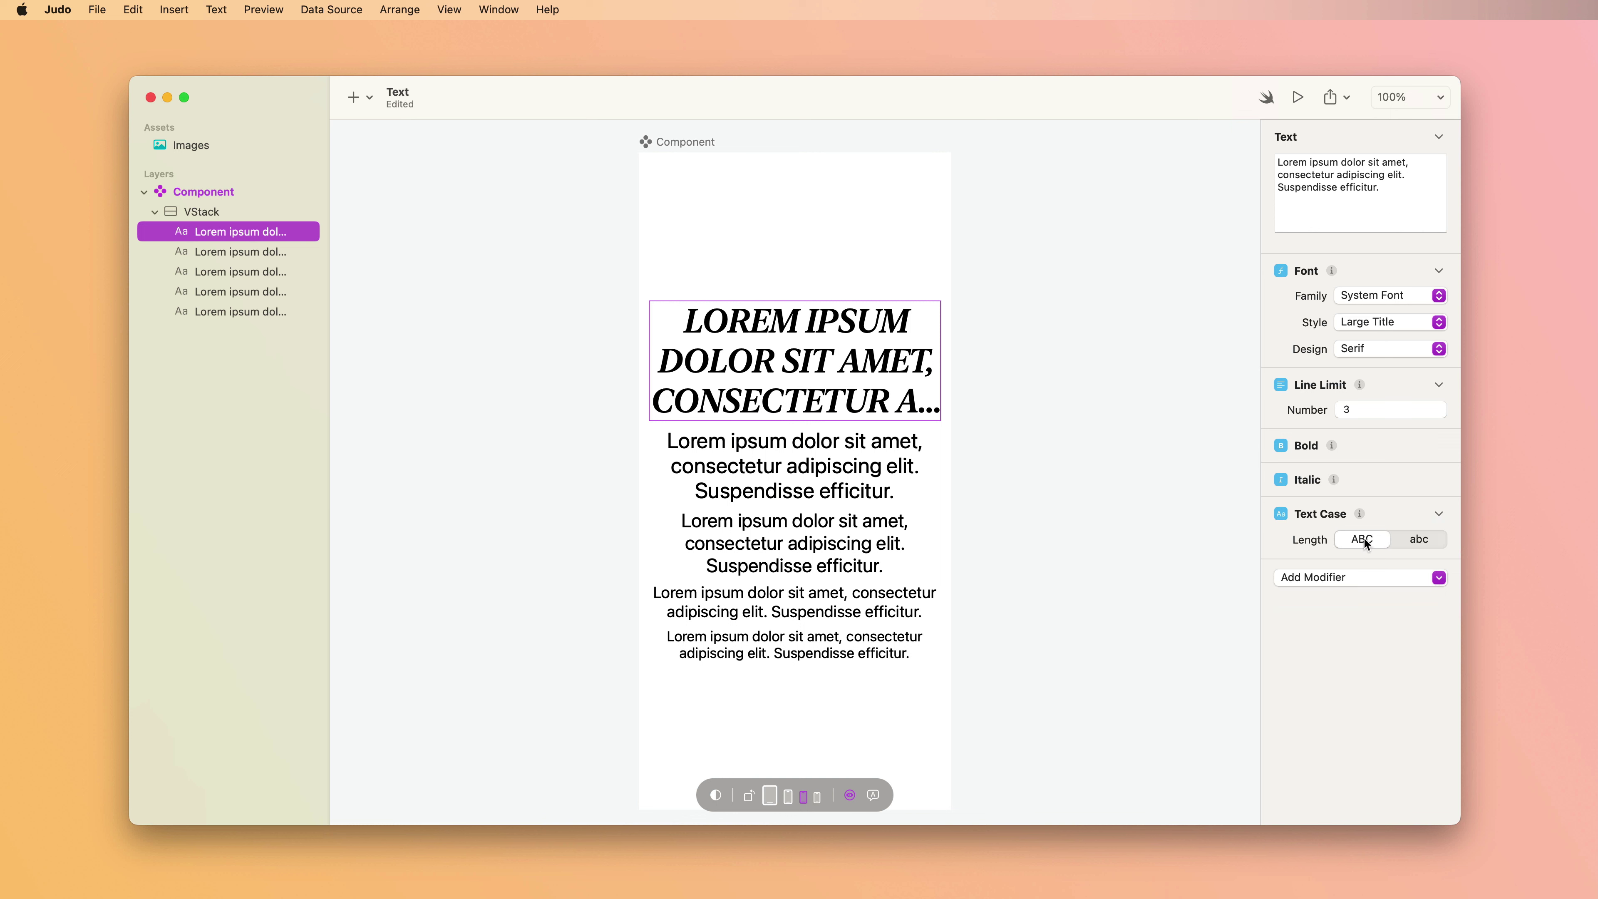
click(1419, 540)
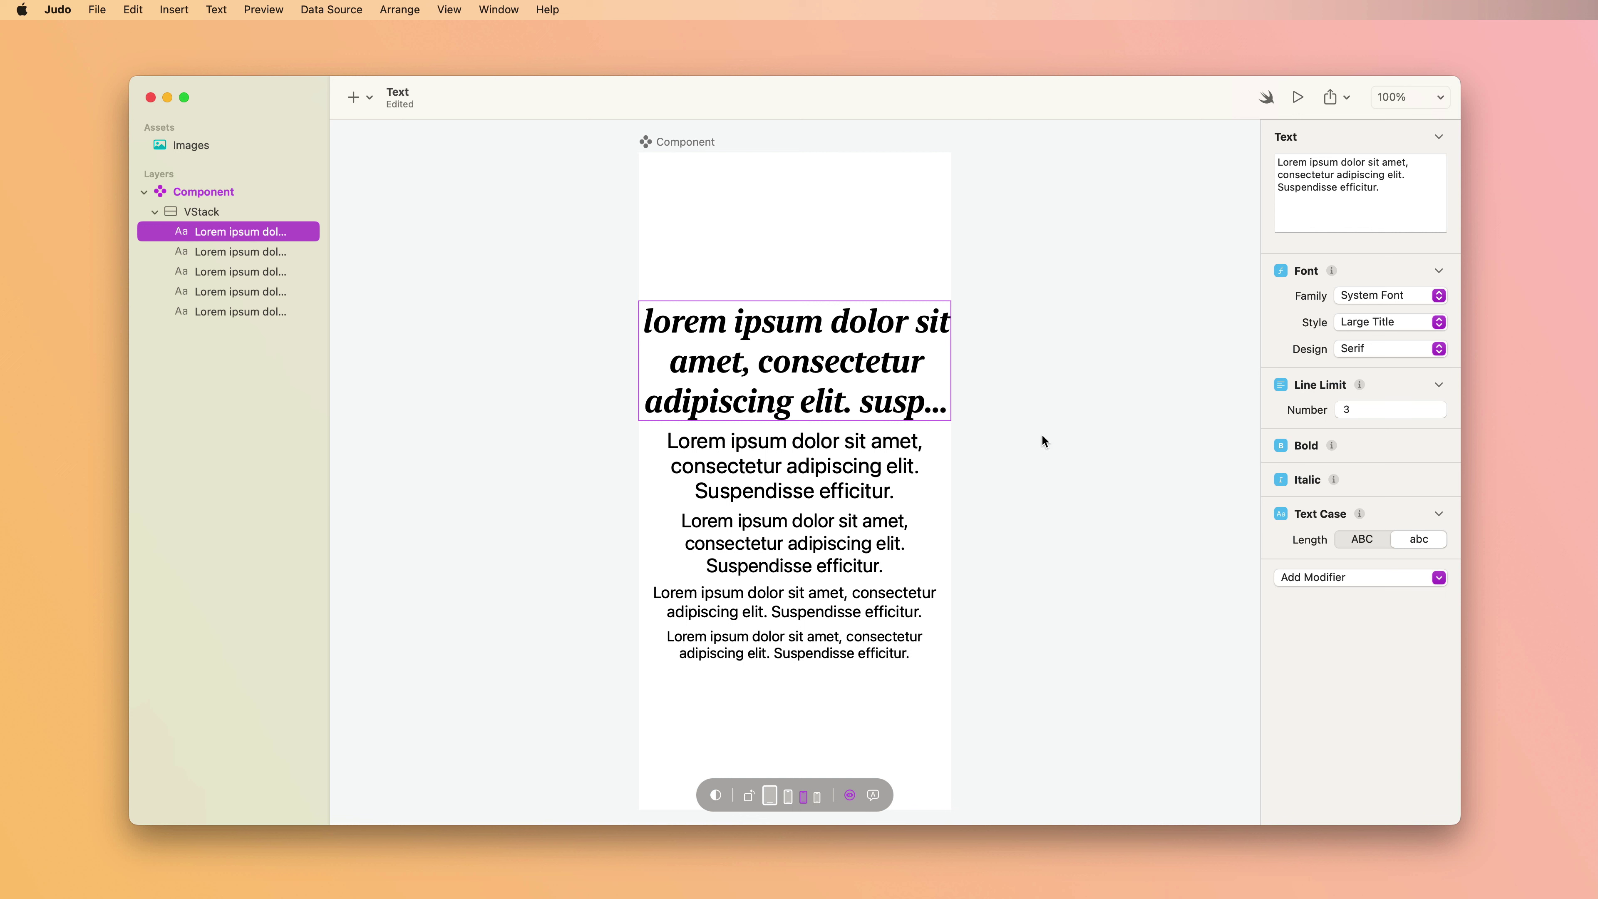
Delete the extra text layers, keeping one lorem ipsum text.
super+click(255, 251)
super+click(264, 292)
super+click(263, 312)
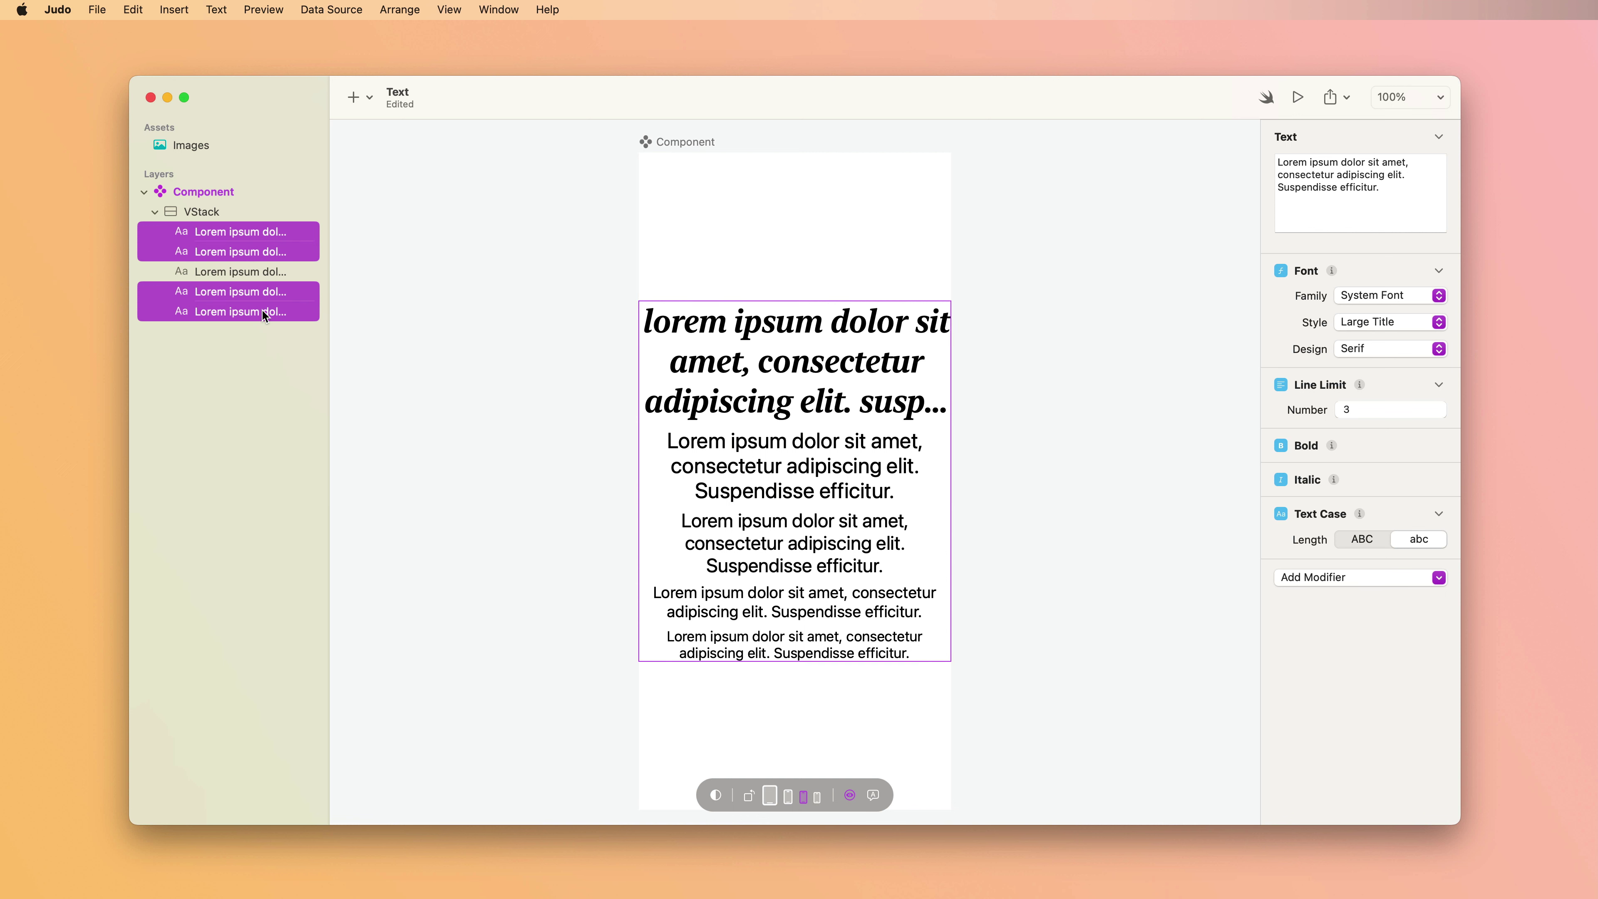
key(Delete)
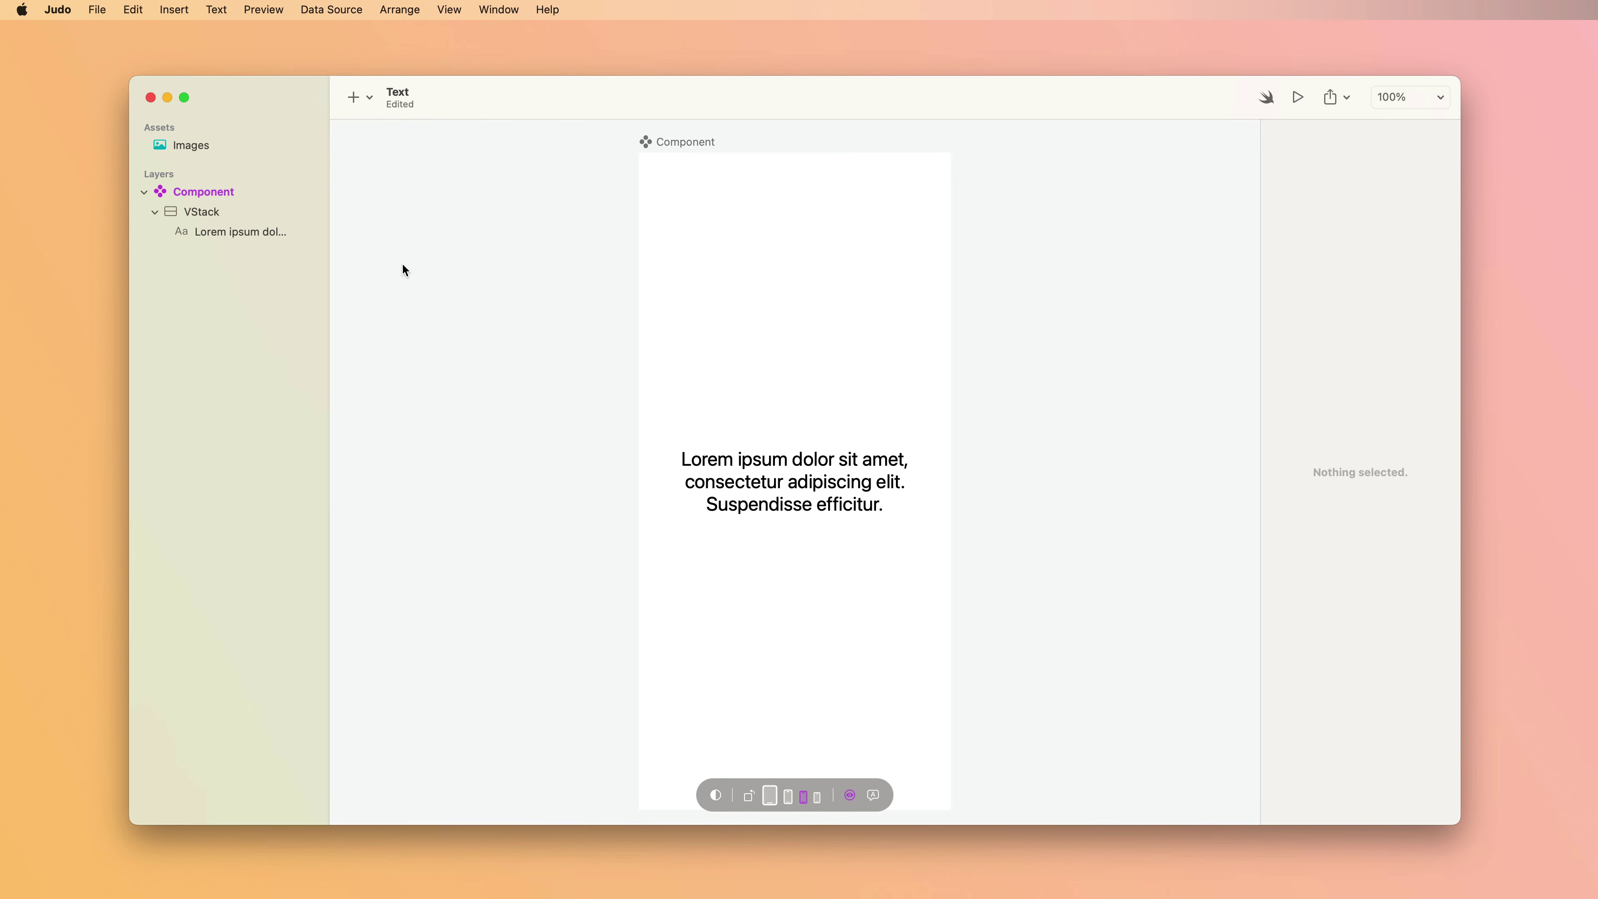
Embed the Poppins font through Custom Fonts, confirming a valid license.
click(216, 10)
key(Return)
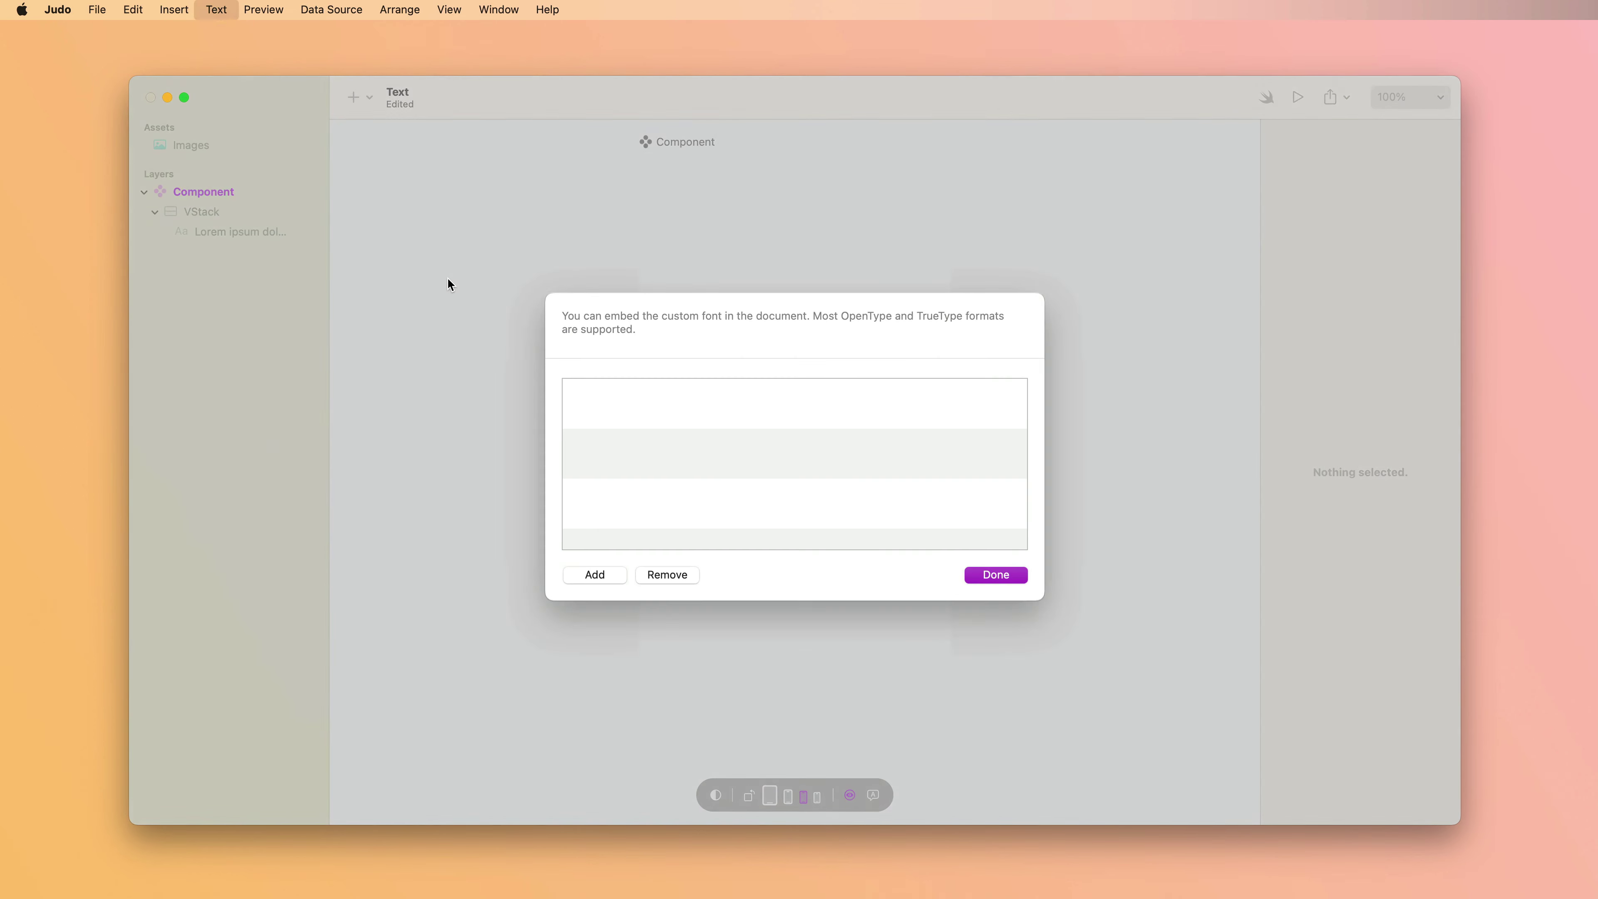
click(597, 578)
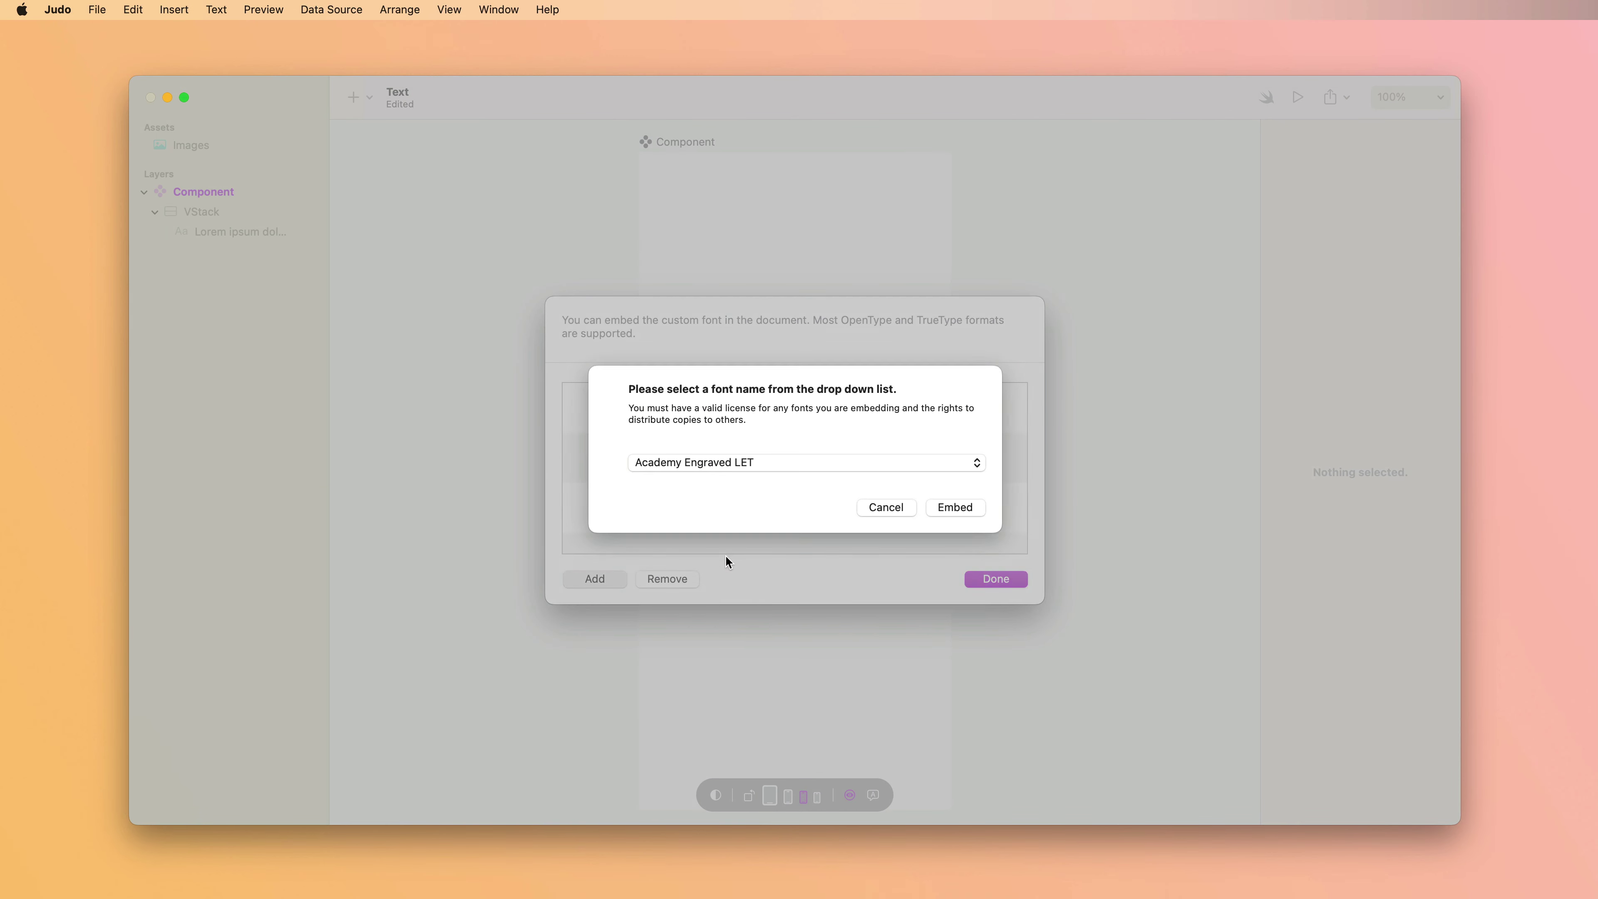
click(758, 464)
scroll(758, 465, down, 10)
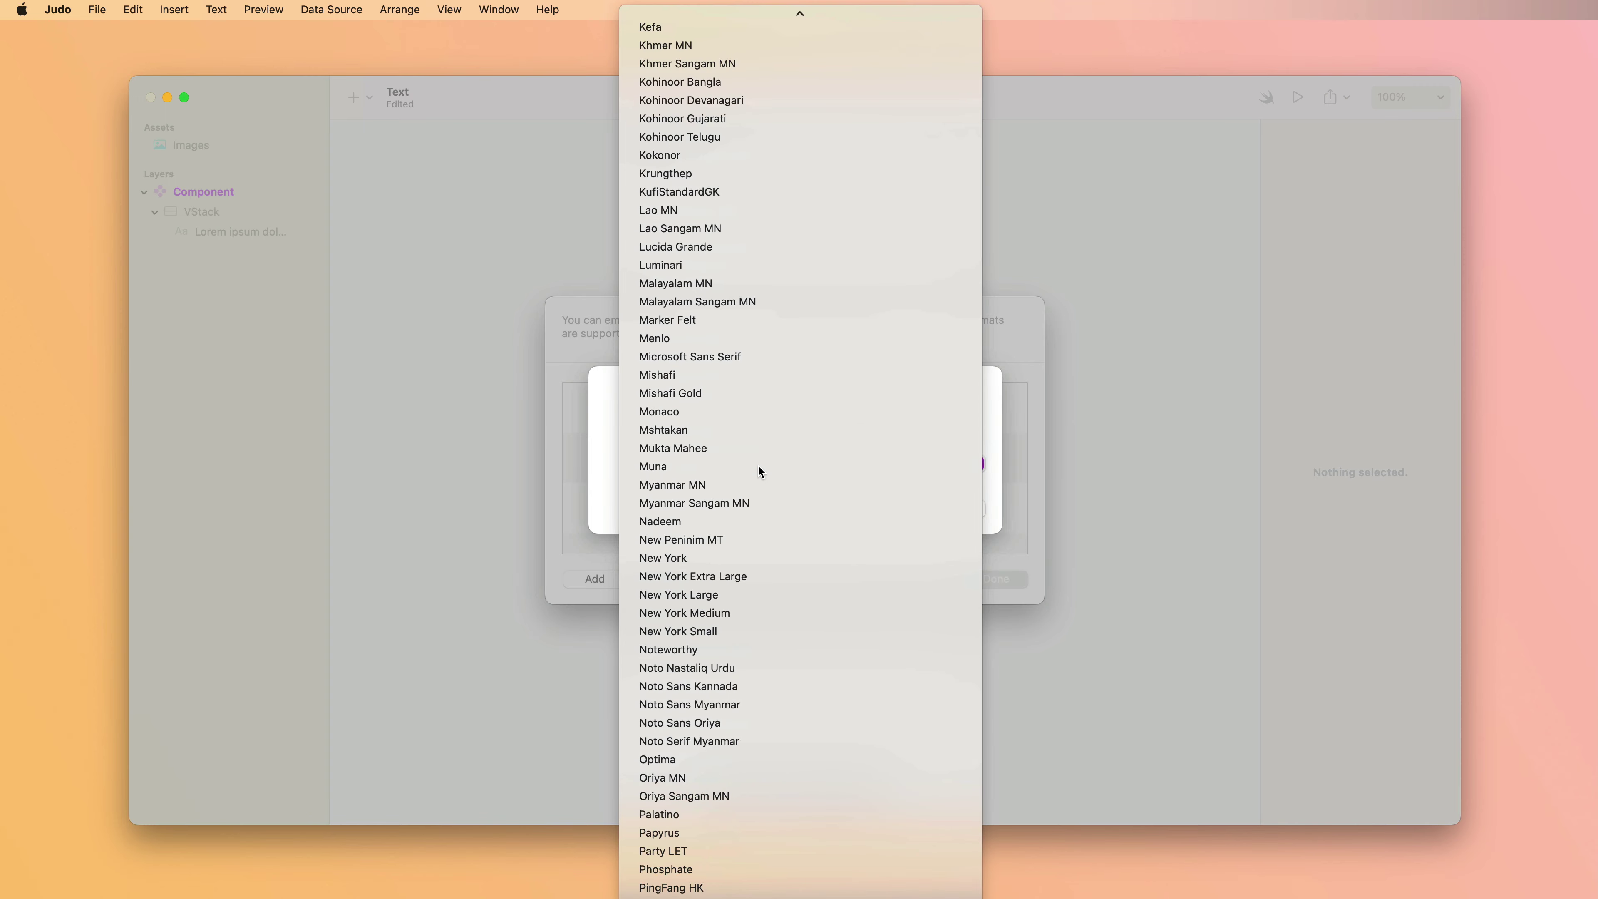
click(614, 651)
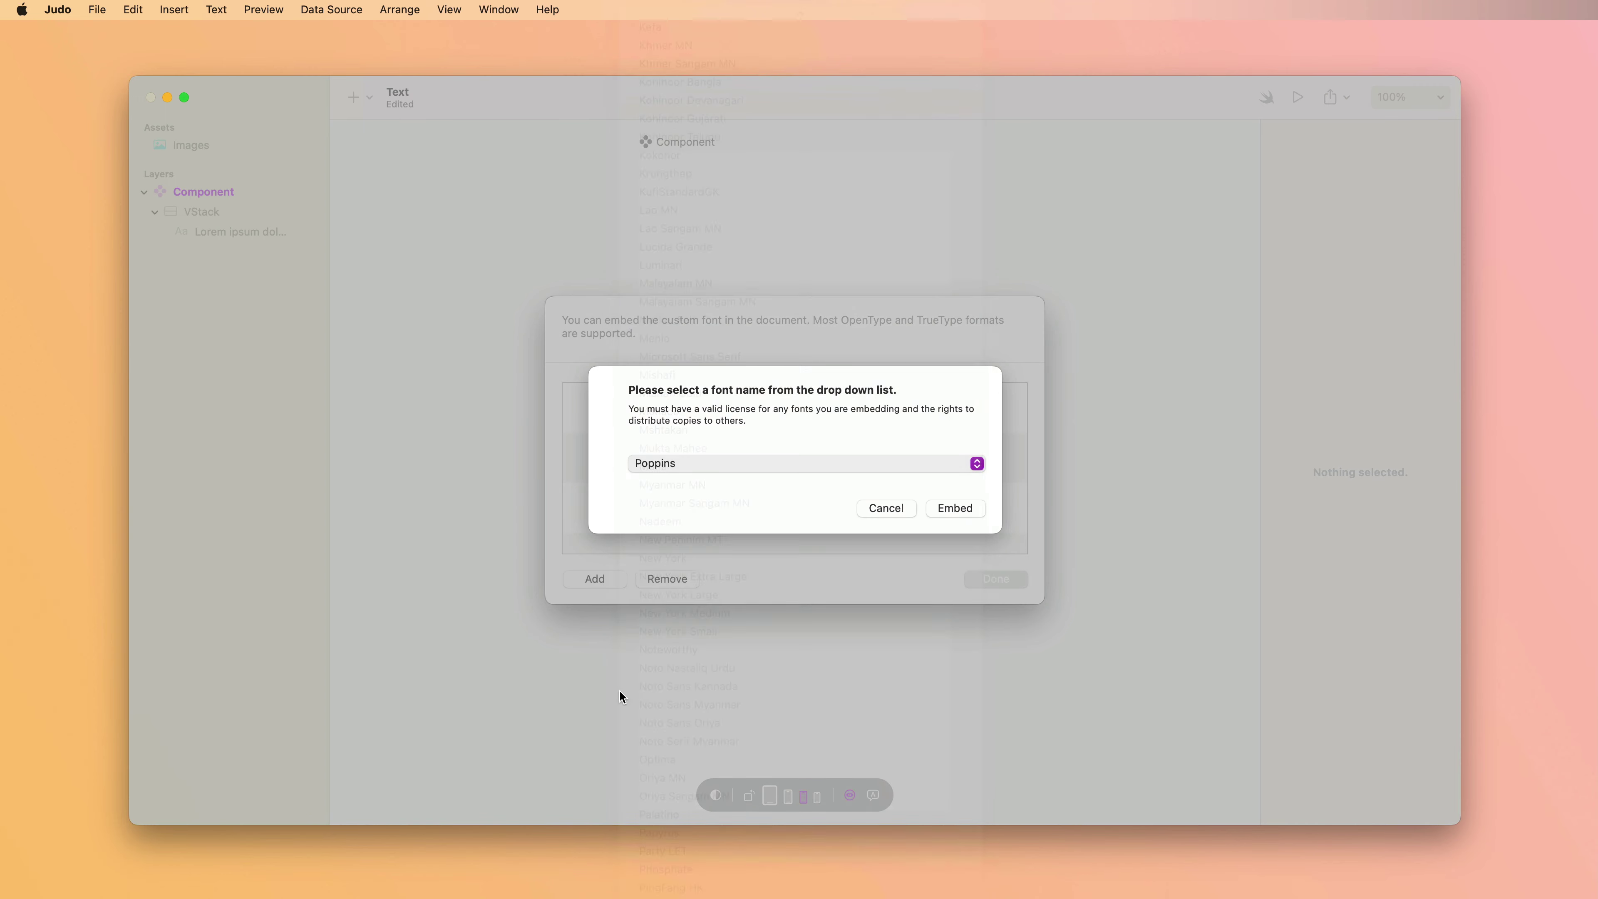
click(969, 507)
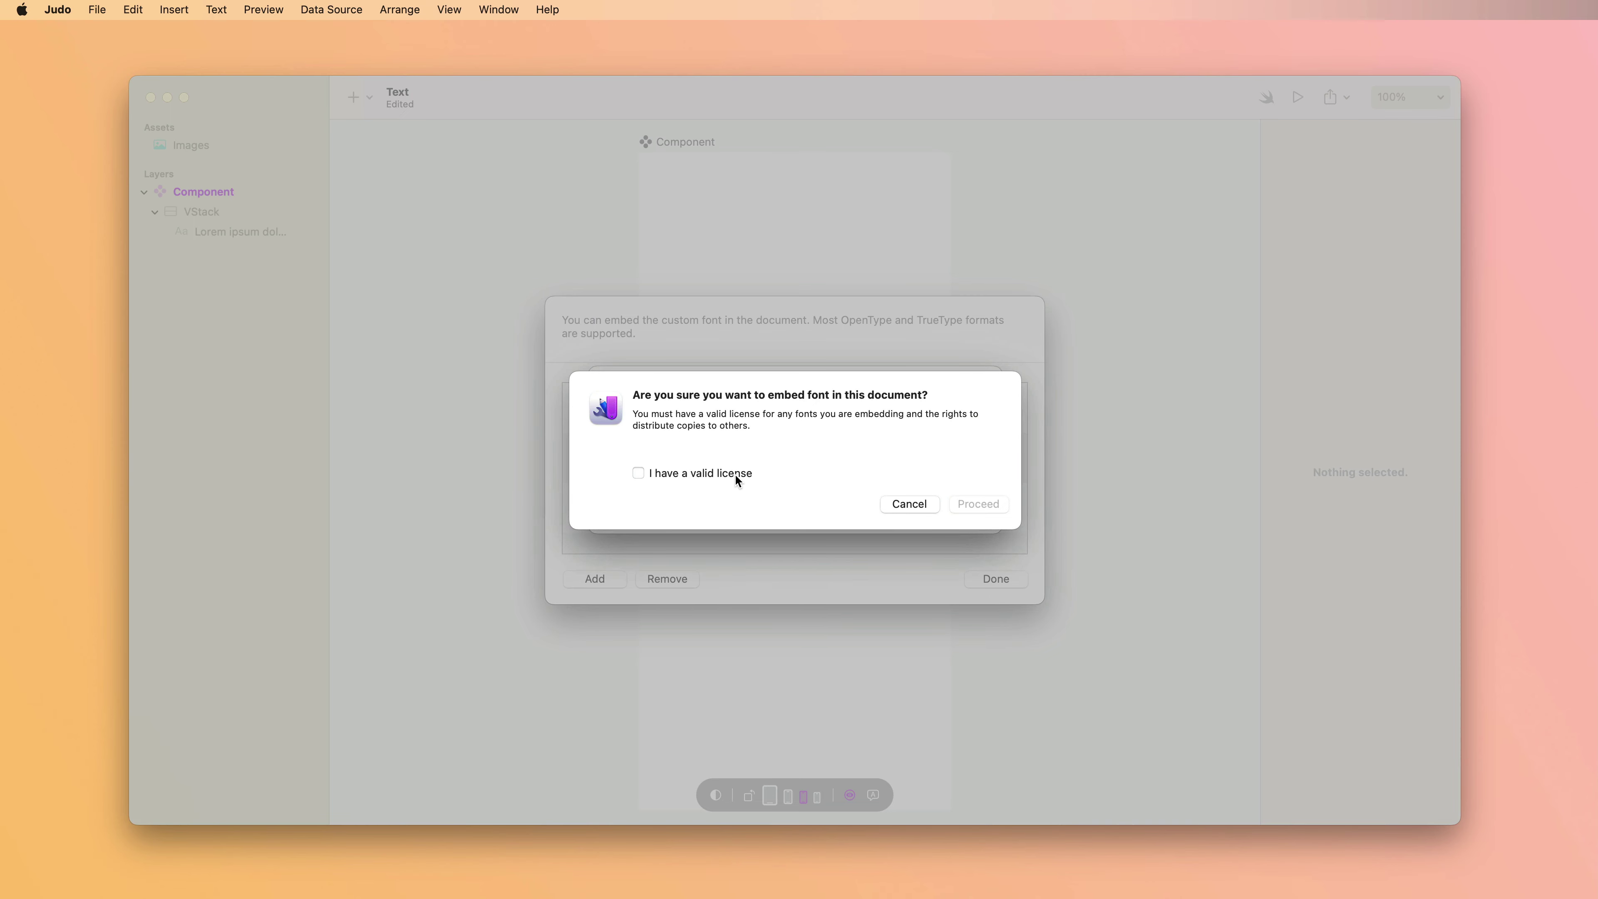
click(685, 472)
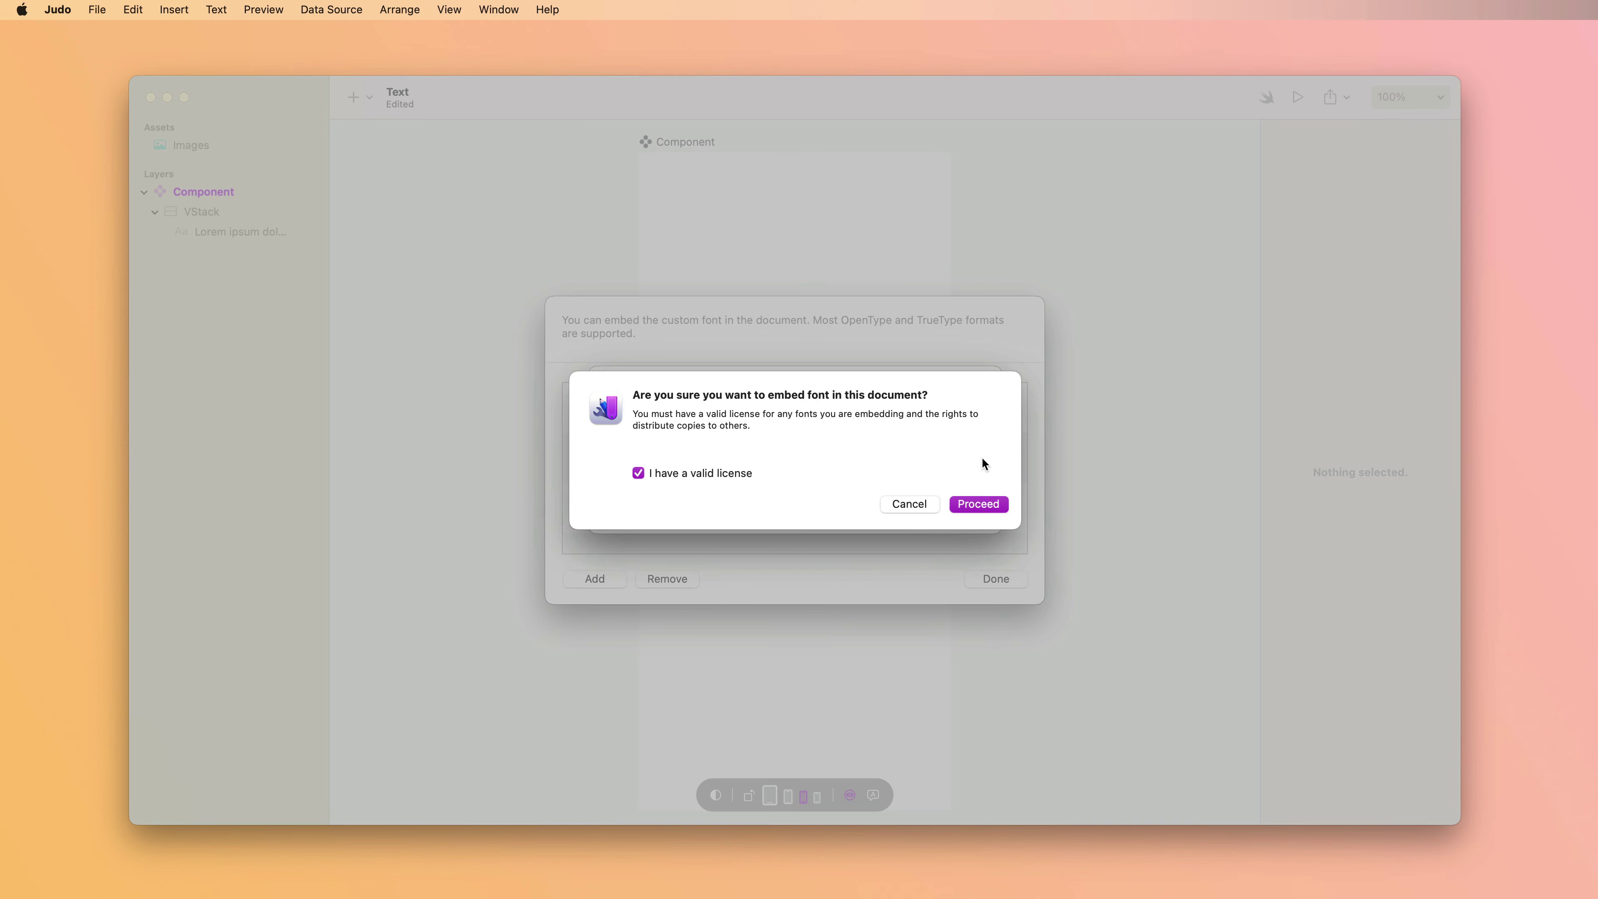
click(996, 507)
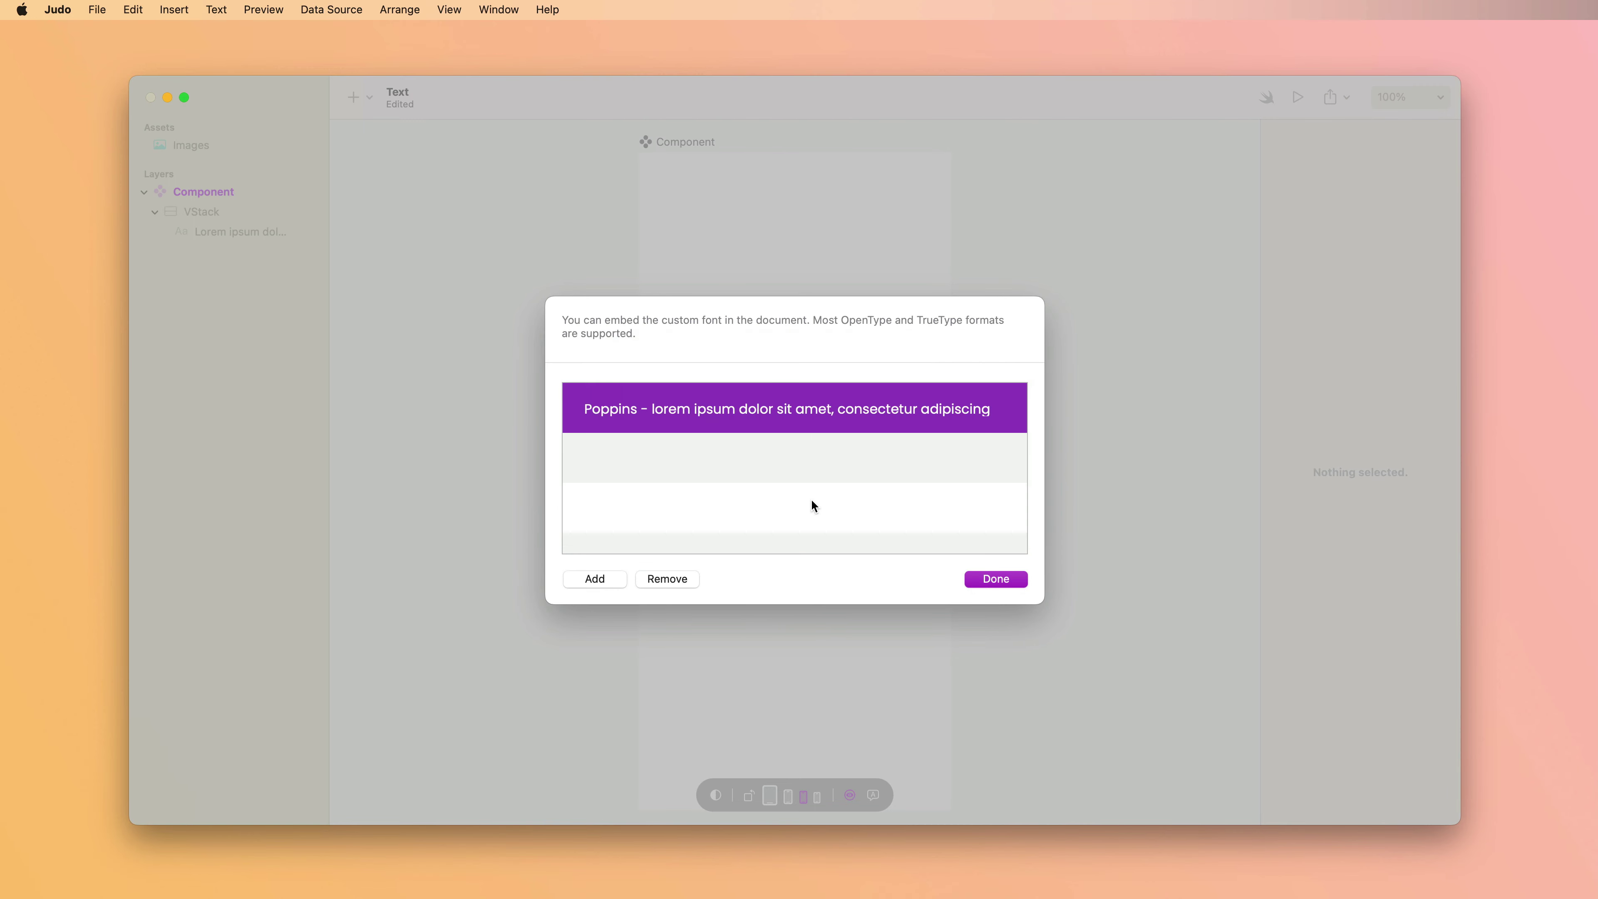
Set the remaining lorem ipsum text's font family to Poppins.
click(1012, 578)
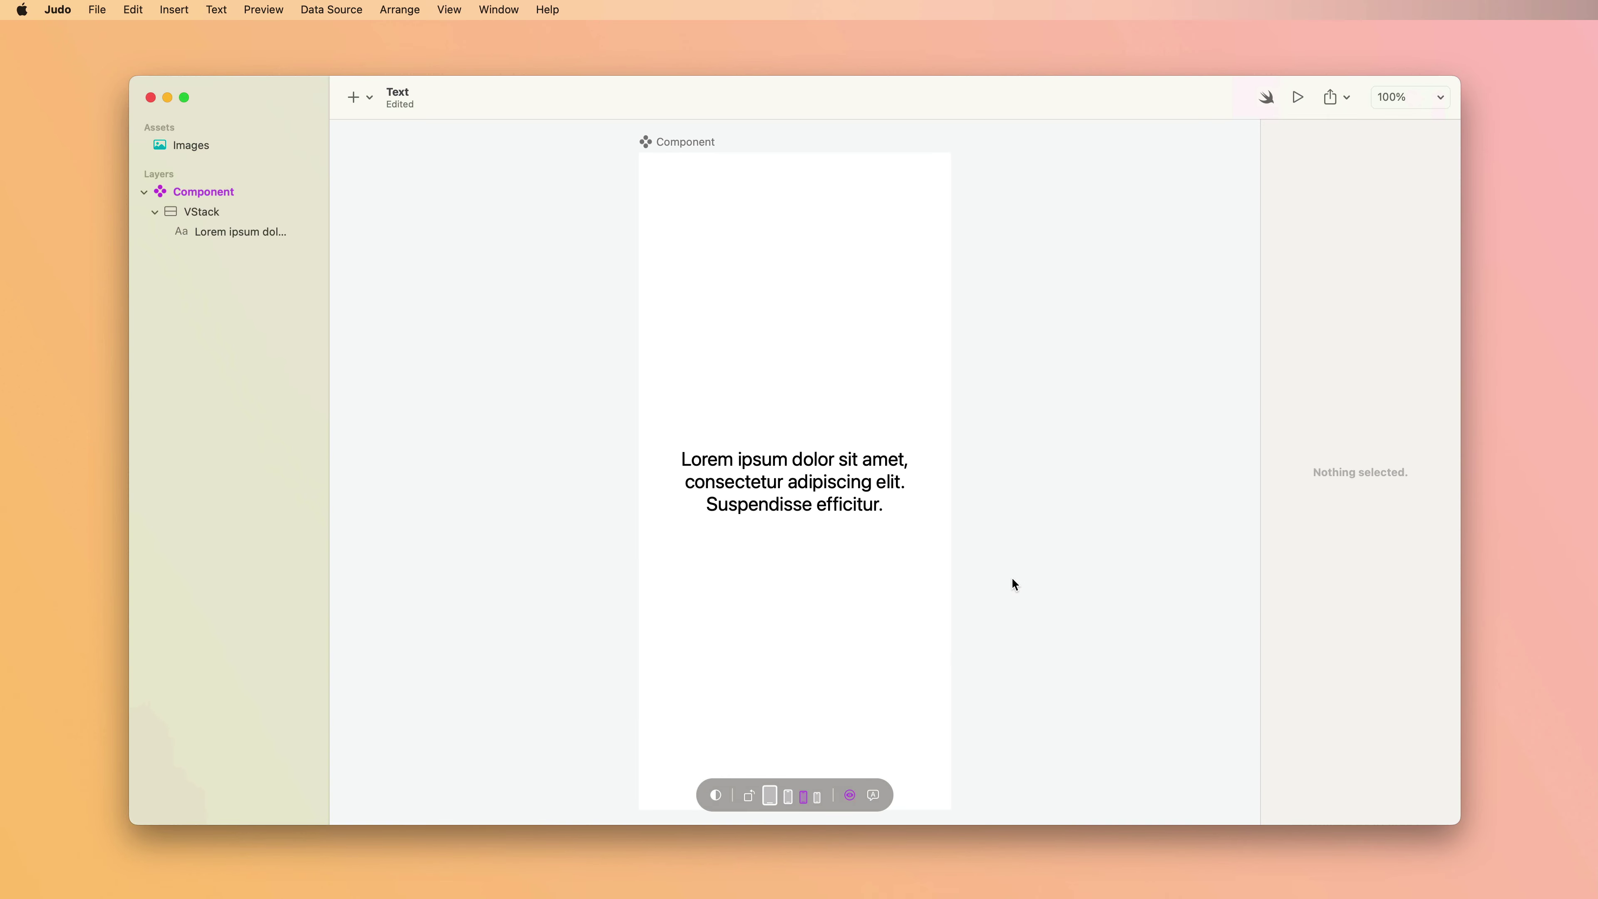
click(808, 480)
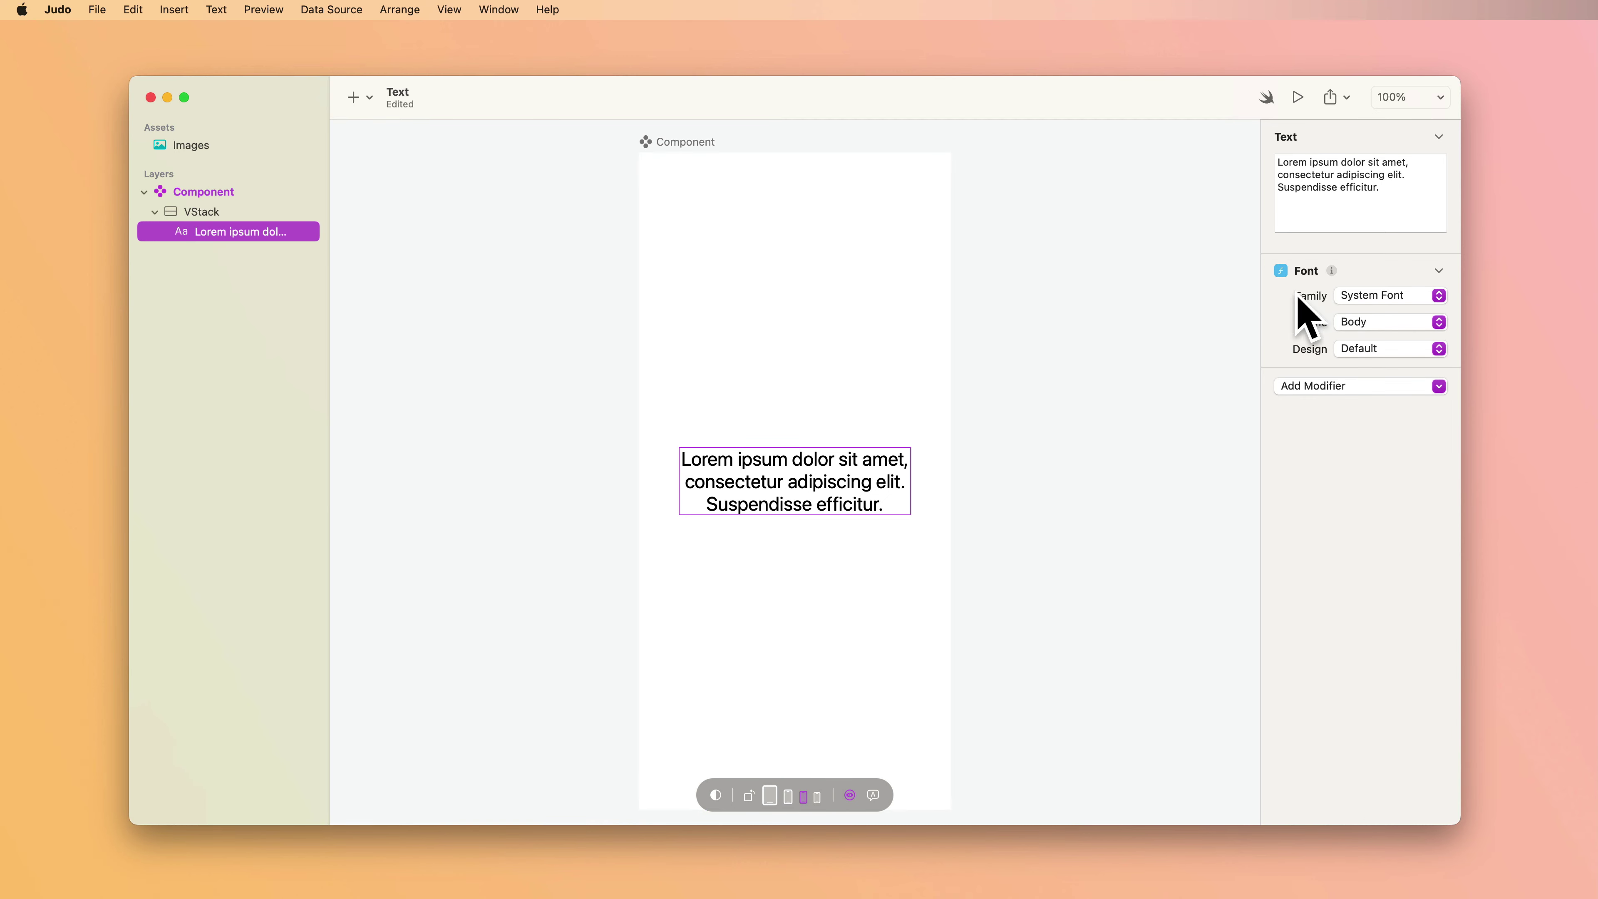
click(1384, 295)
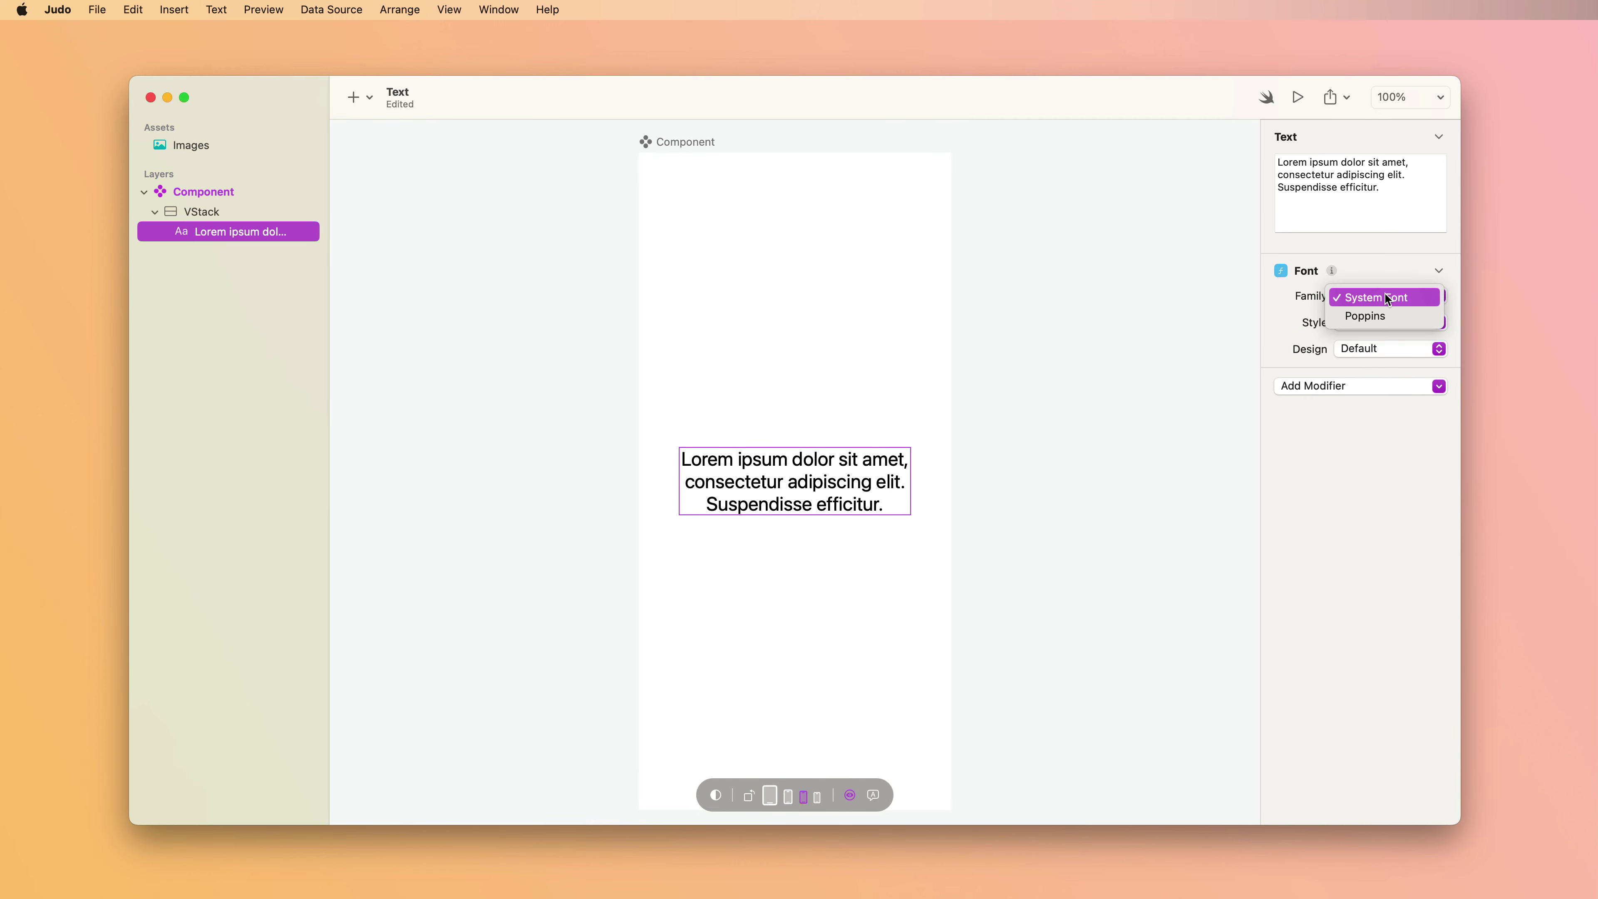
click(1363, 316)
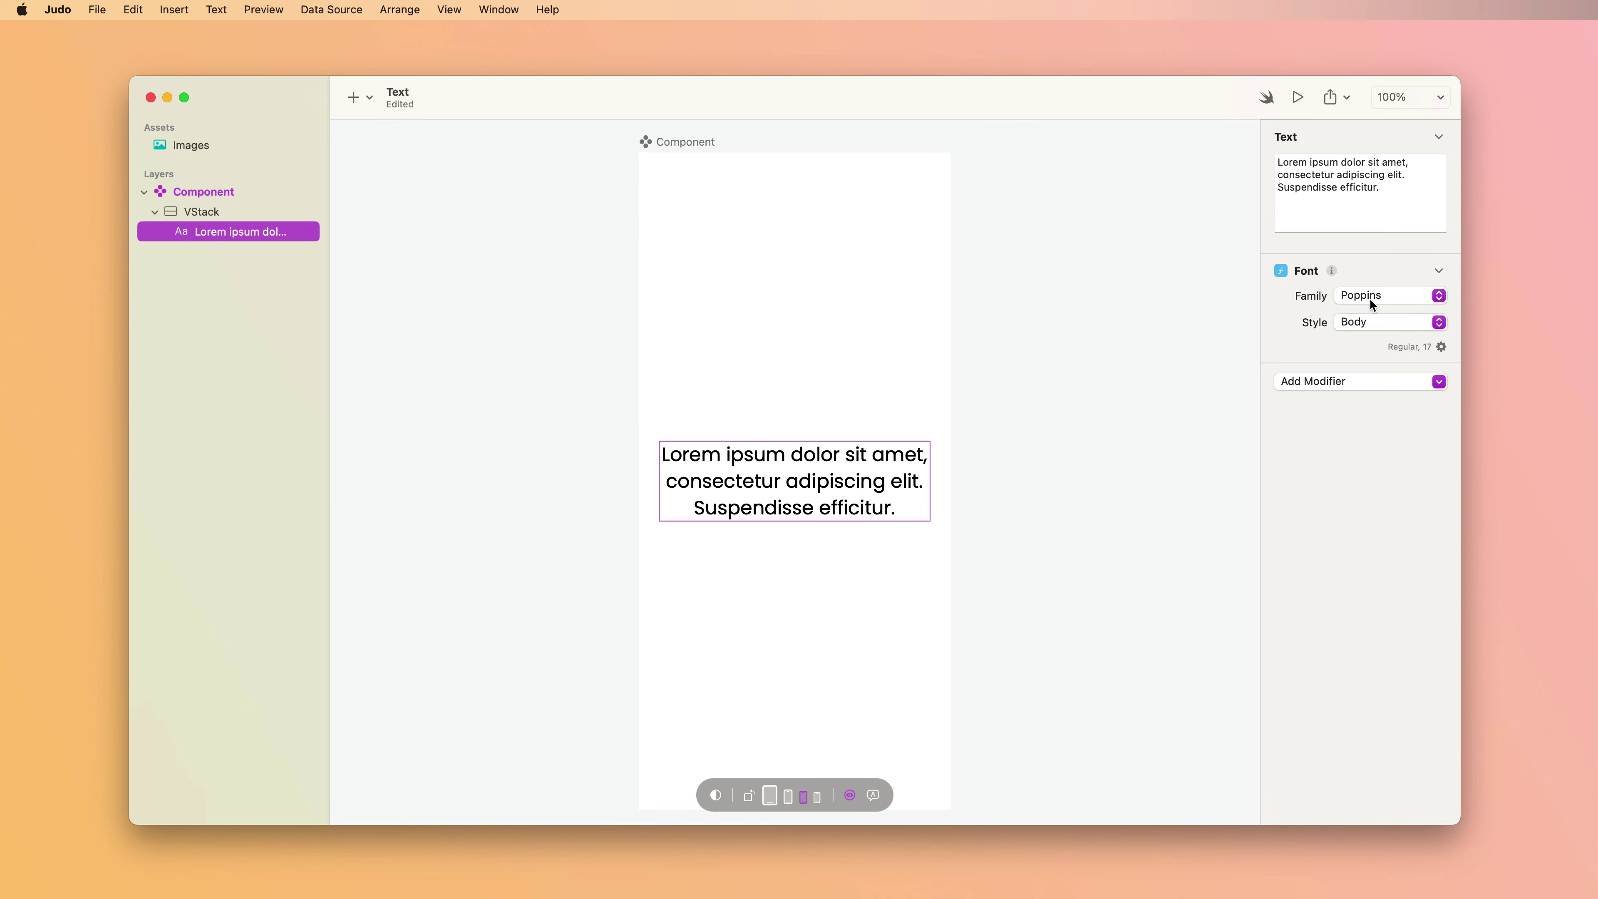
Try Large Title and Headline styles on the text, settling on Body.
click(1377, 321)
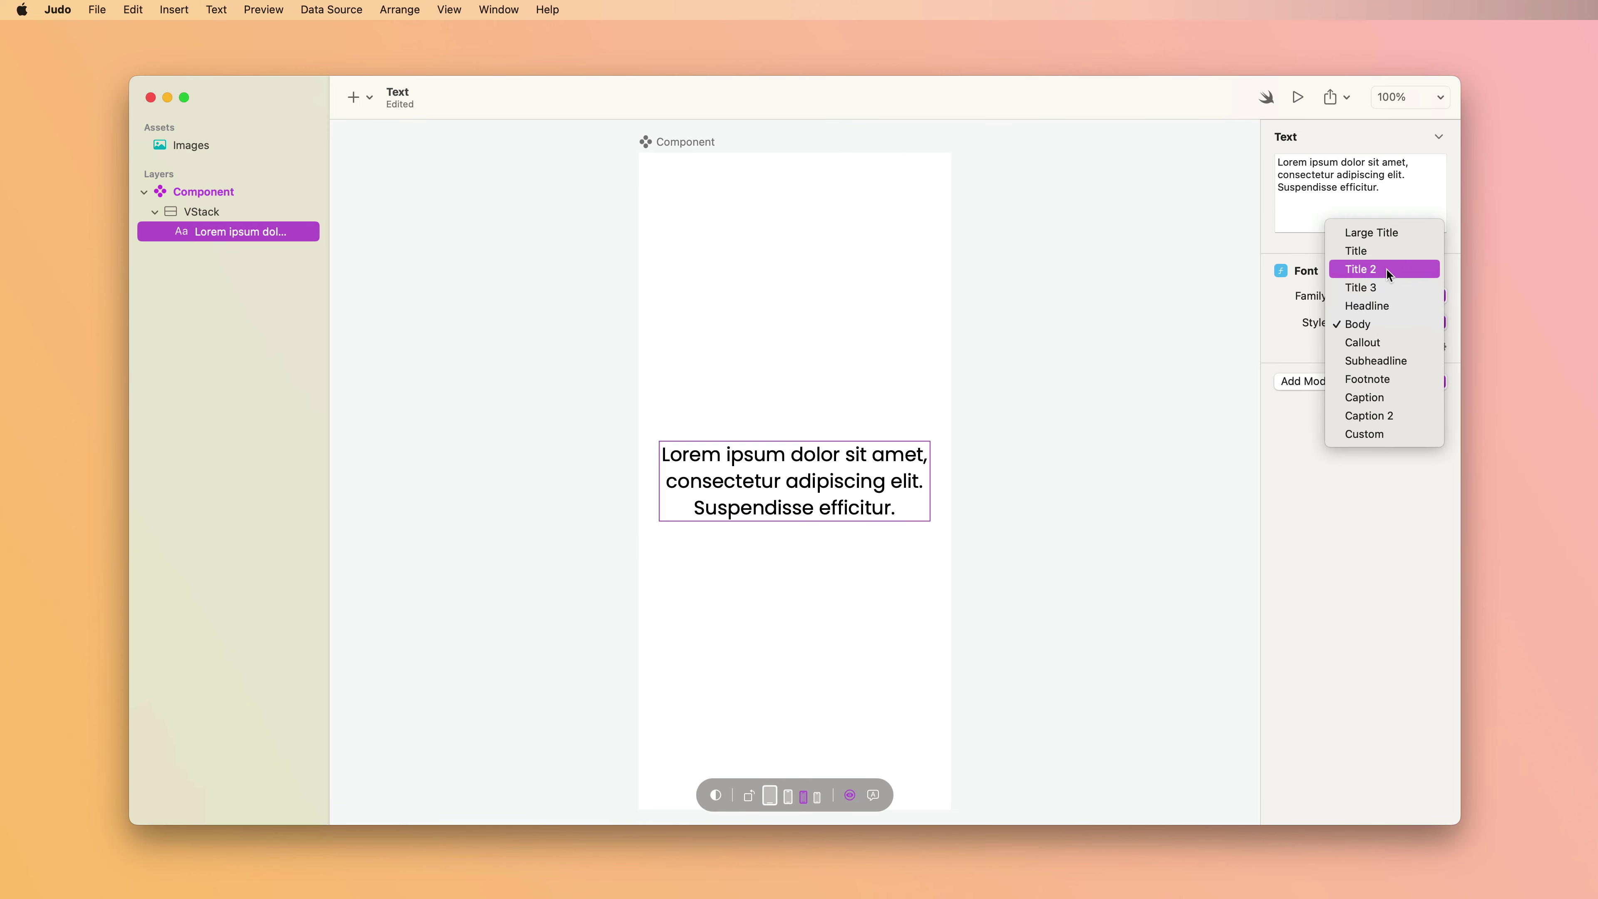
click(1379, 236)
click(1371, 322)
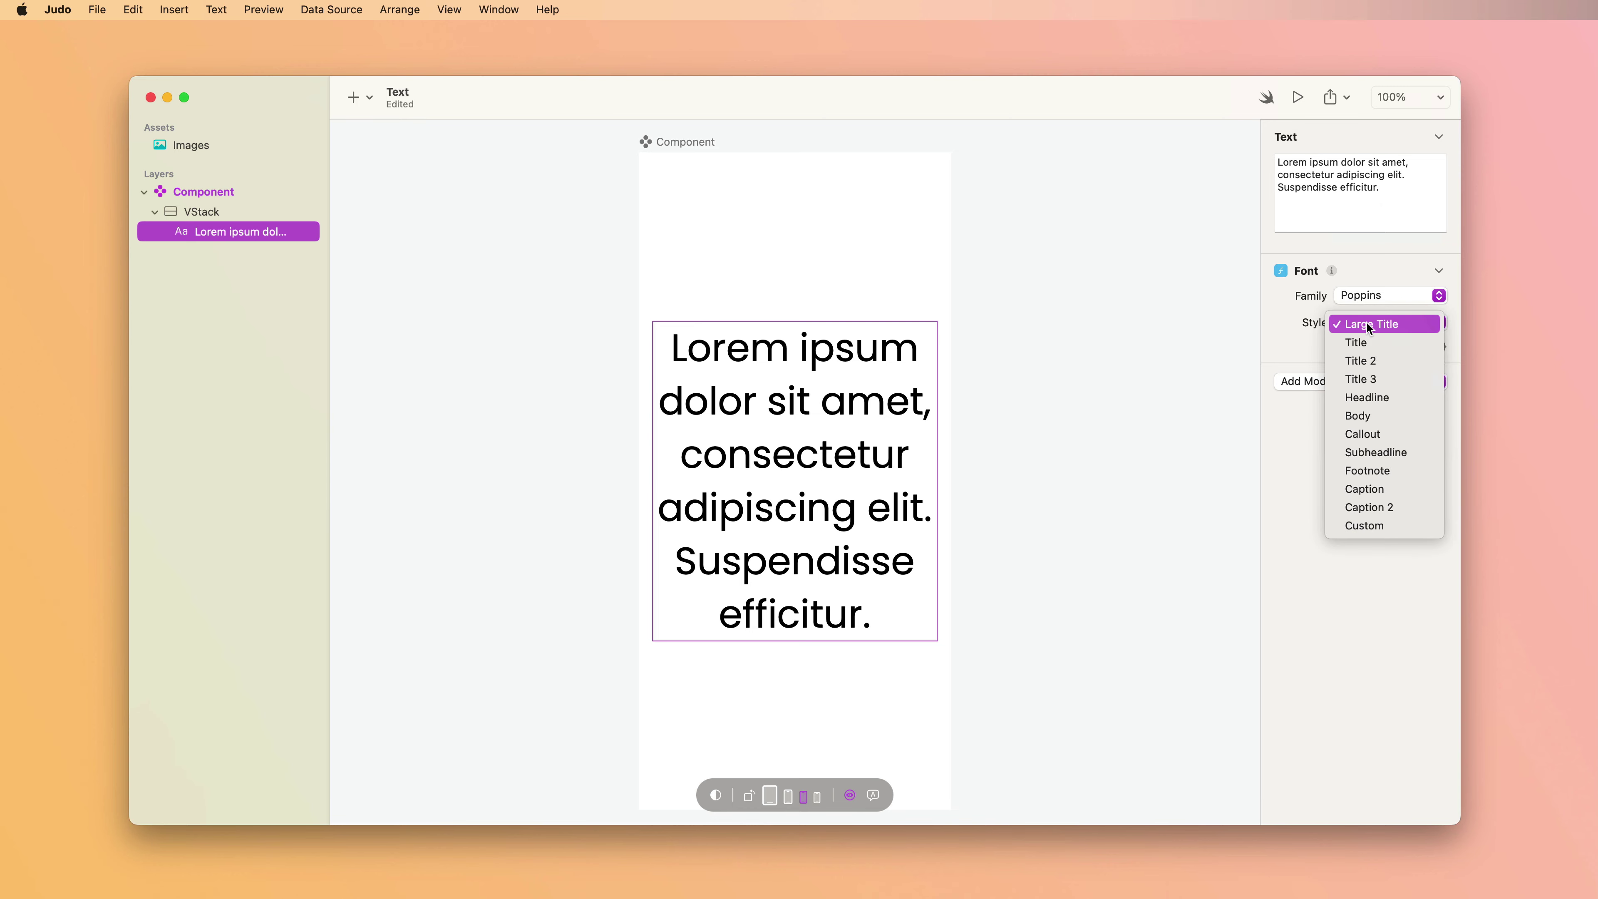
click(1369, 399)
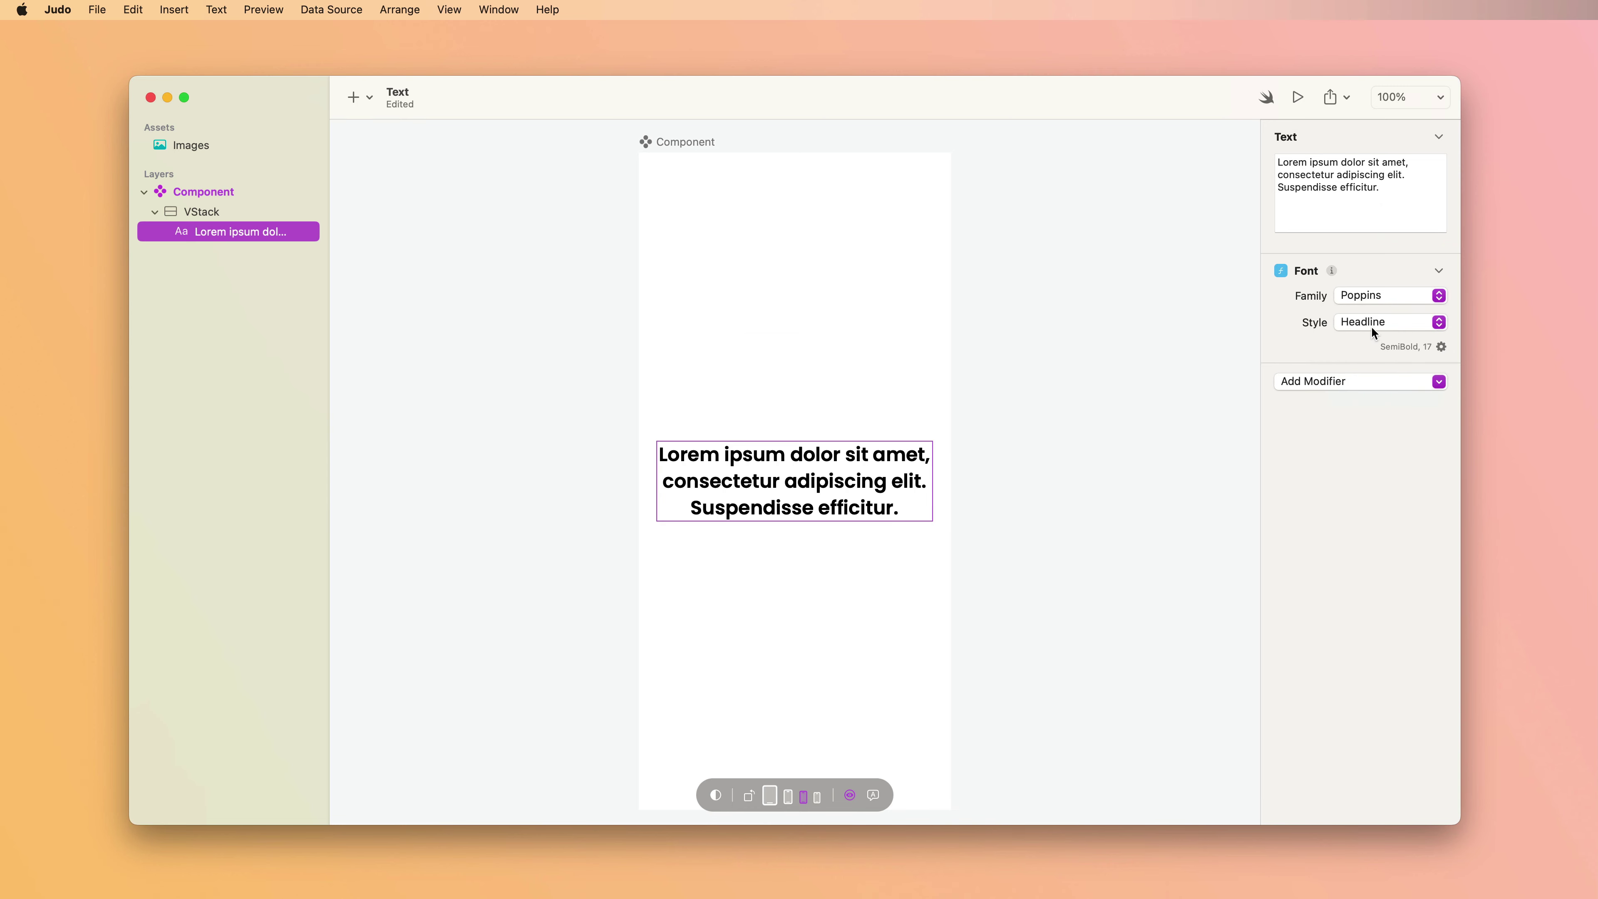
click(1373, 323)
click(1369, 345)
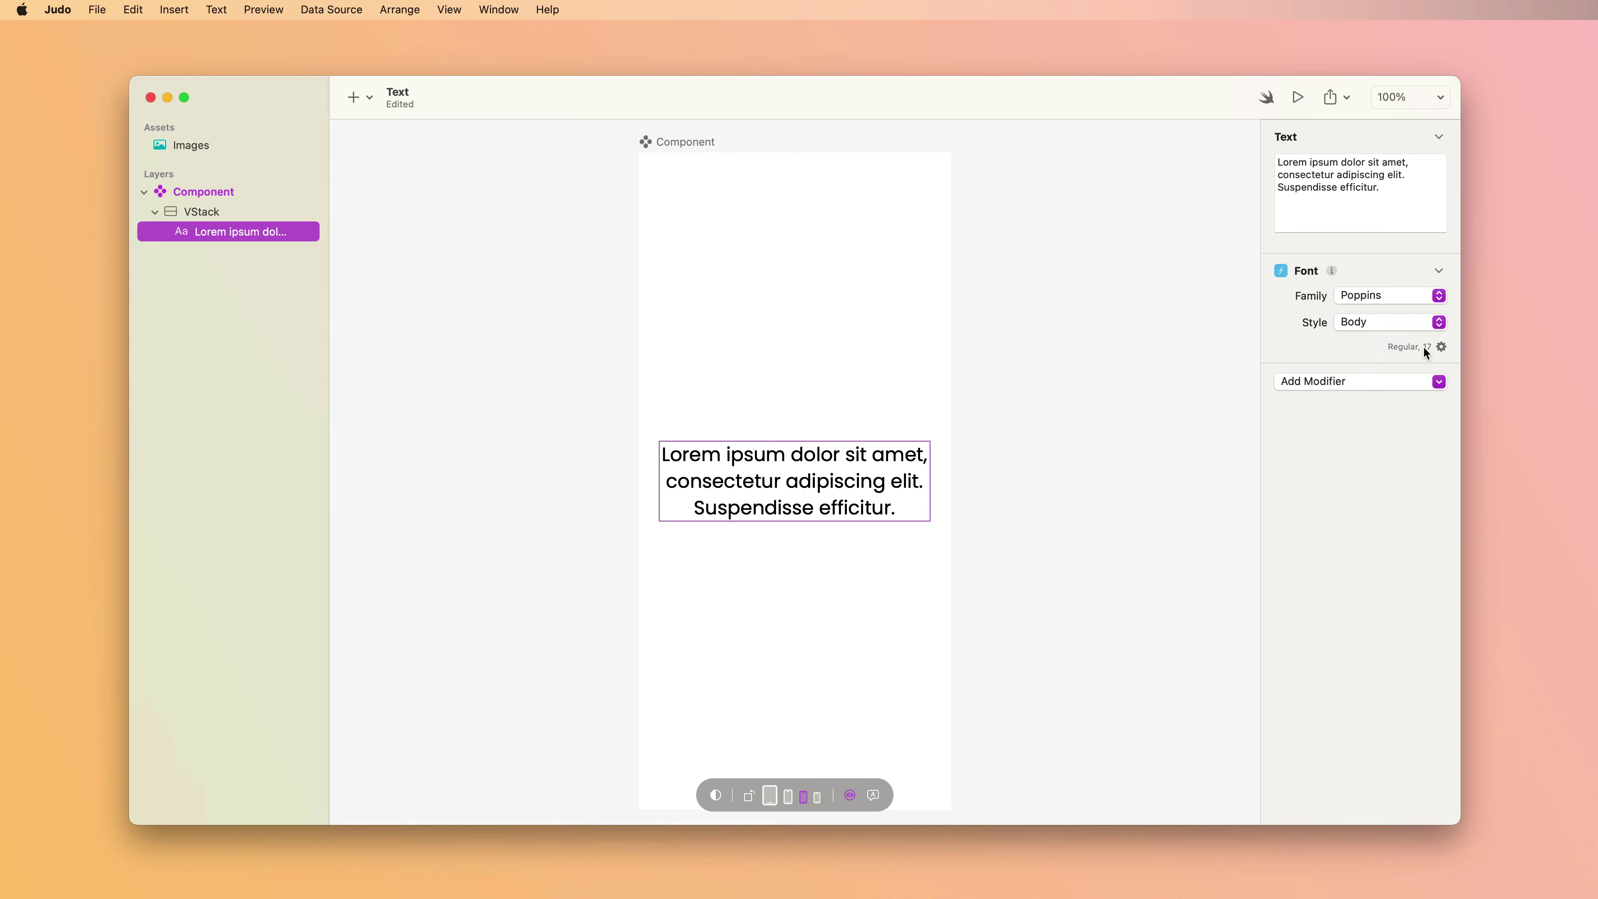
Change the Poppins Body style weight to Medium.
click(1442, 347)
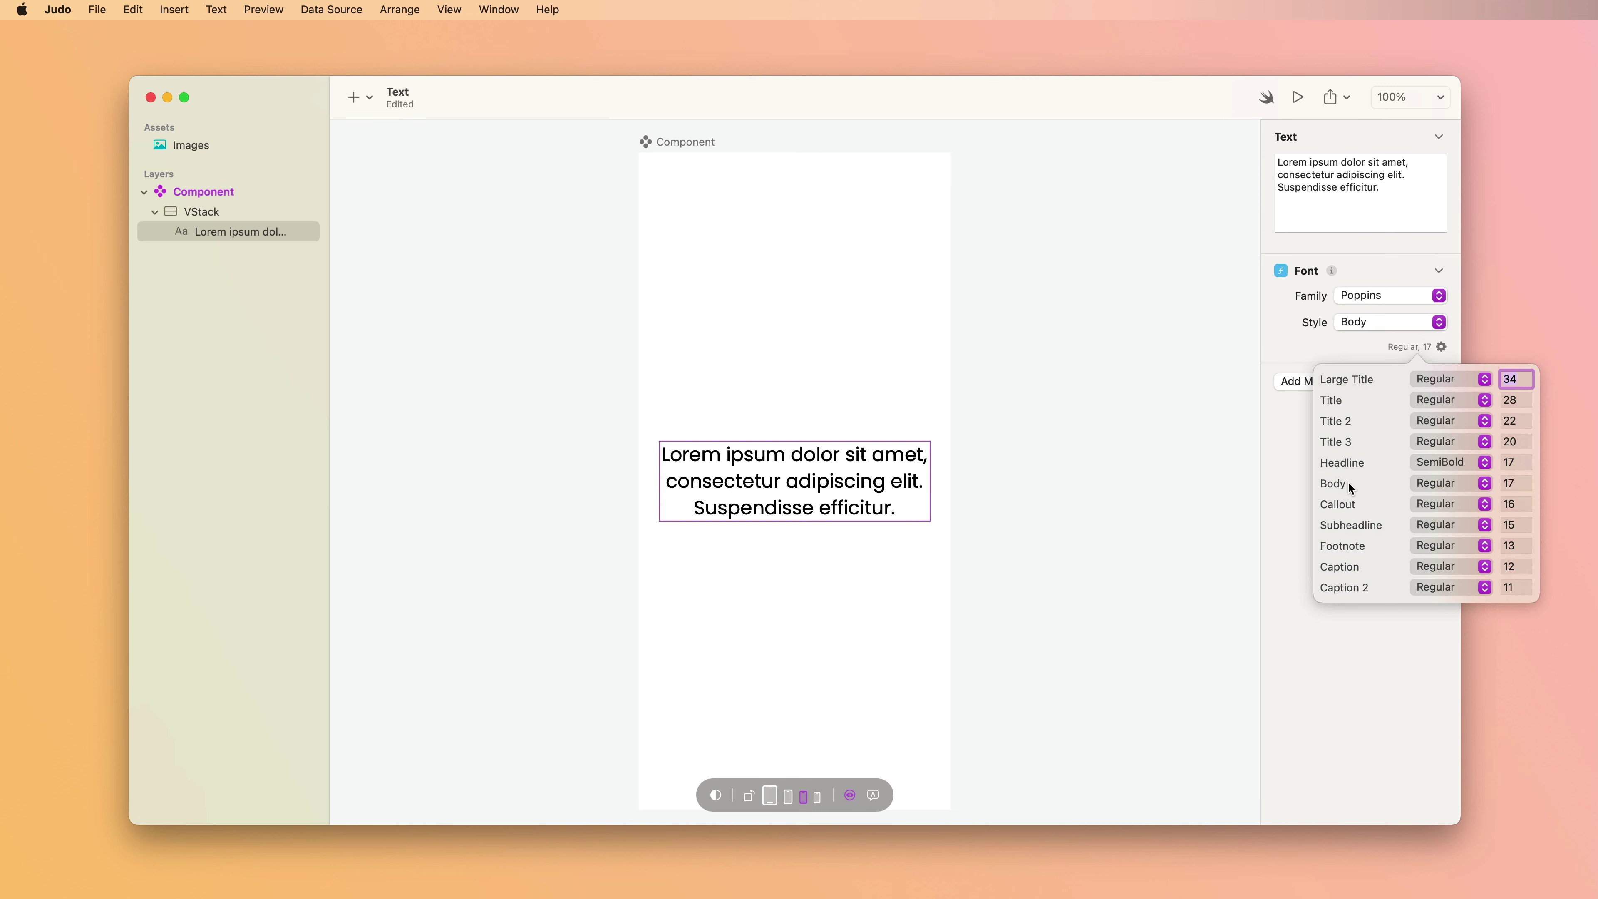
click(1440, 483)
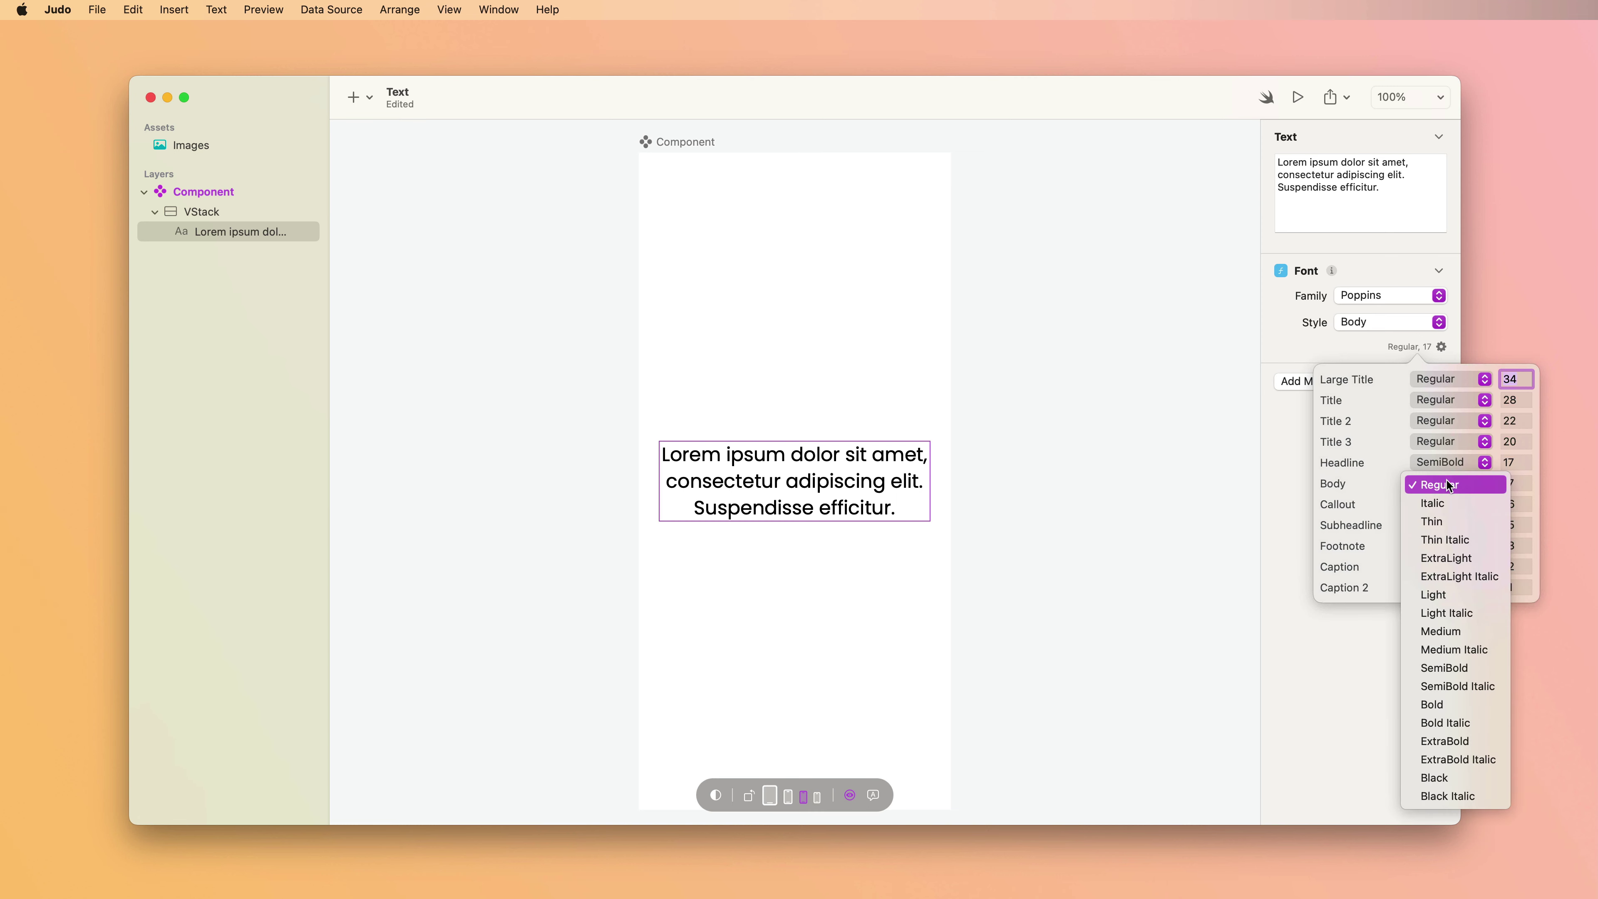
click(1446, 631)
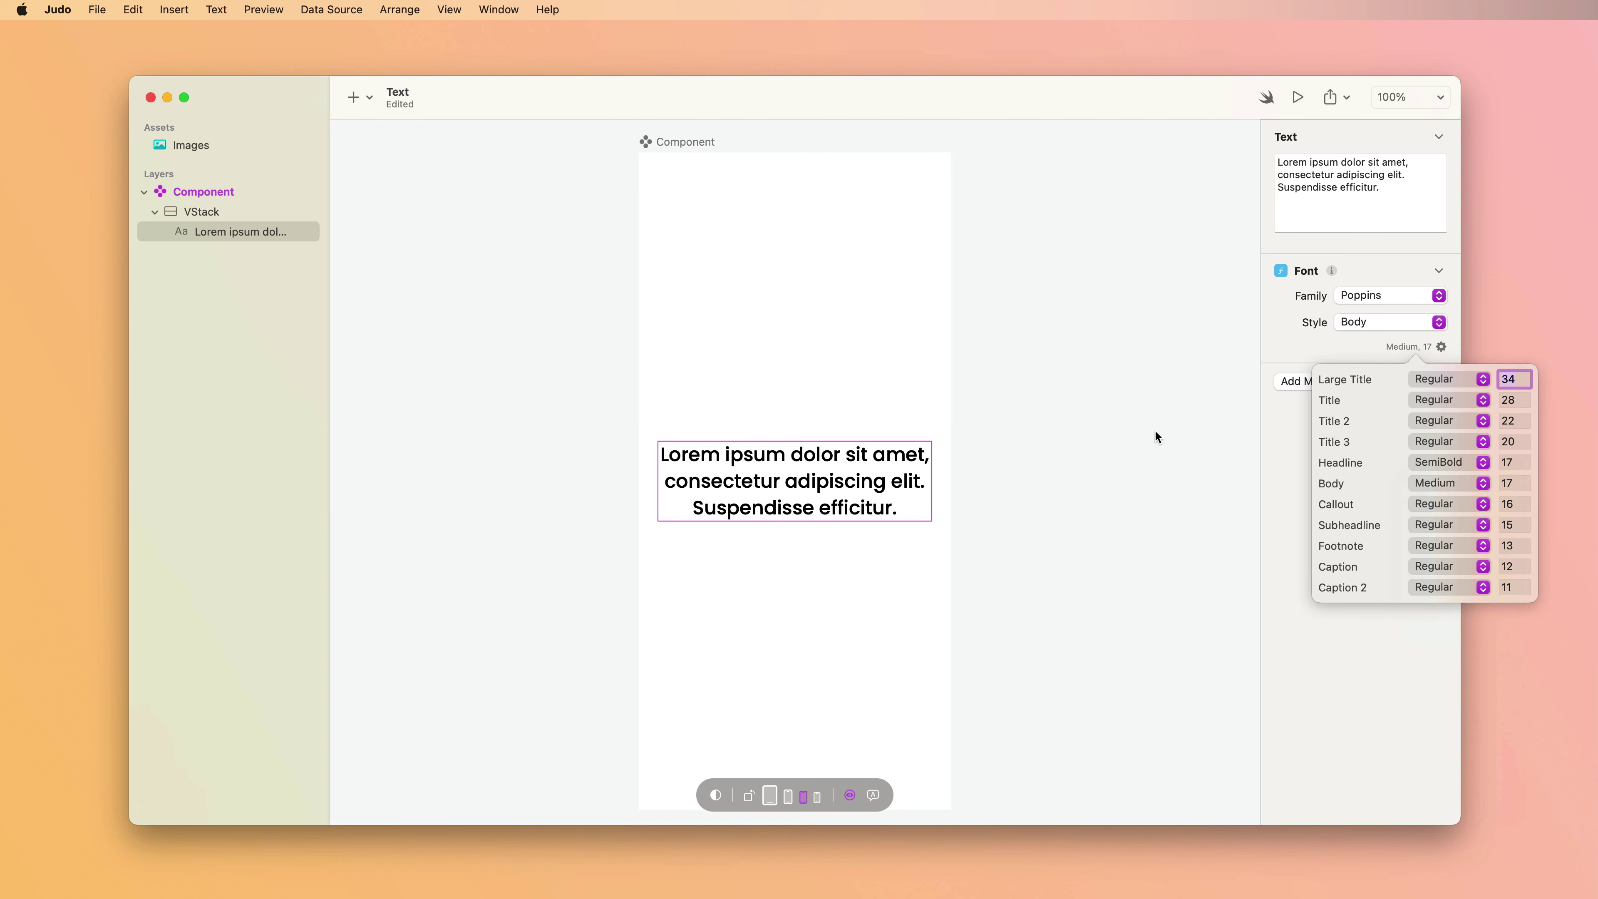
click(1207, 430)
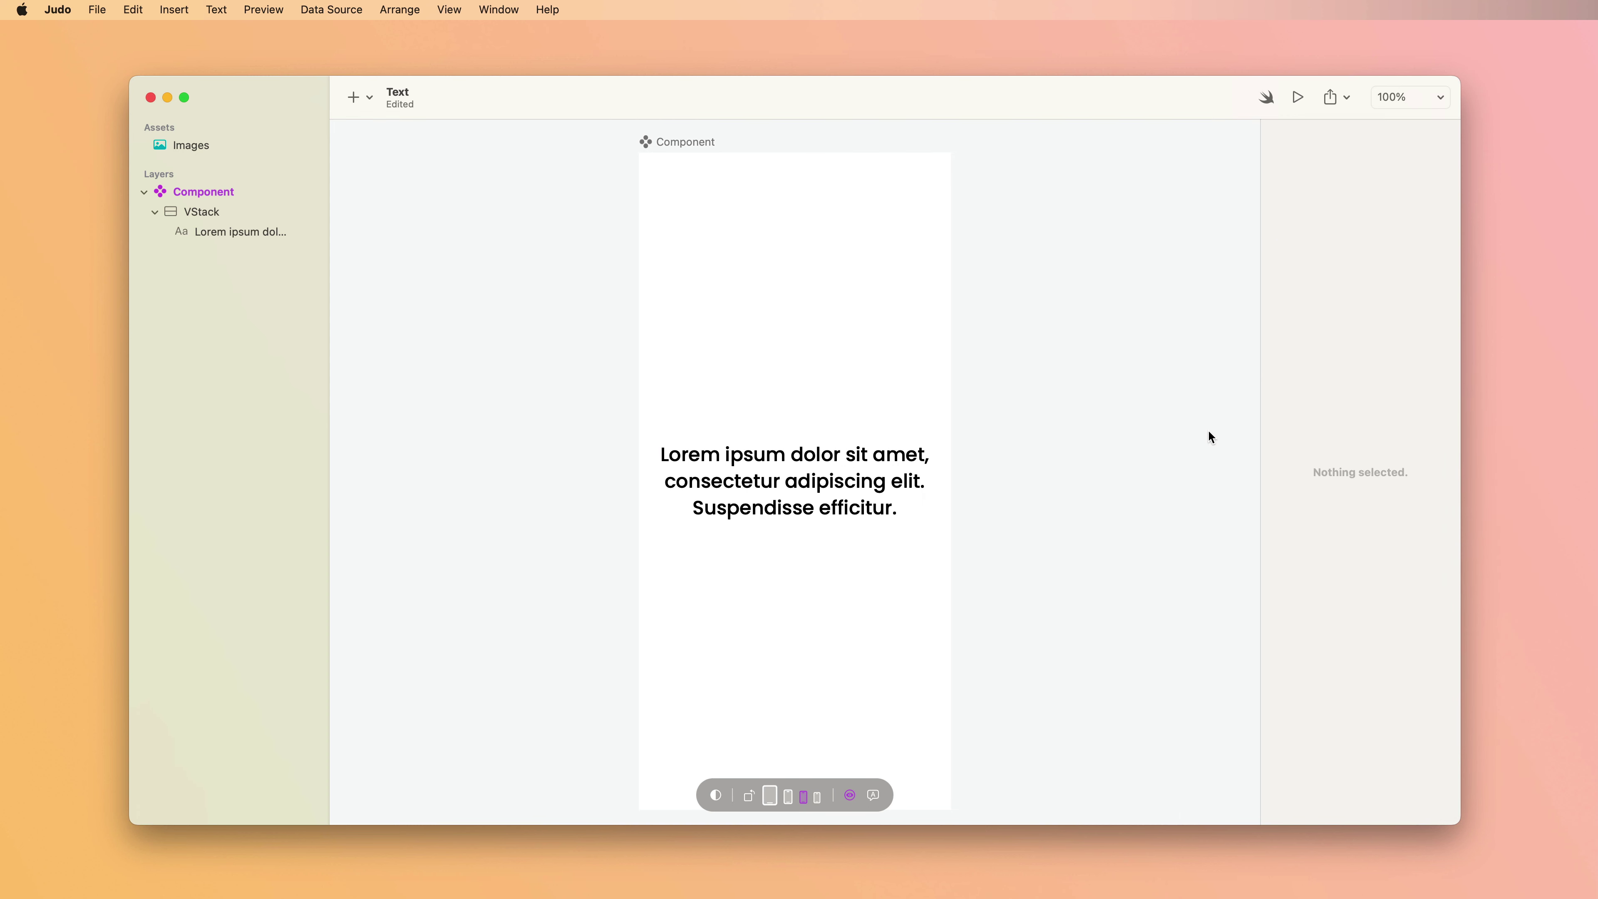
Preview accessibility text sizes, then switch the lorem ipsum text to Custom style.
click(883, 491)
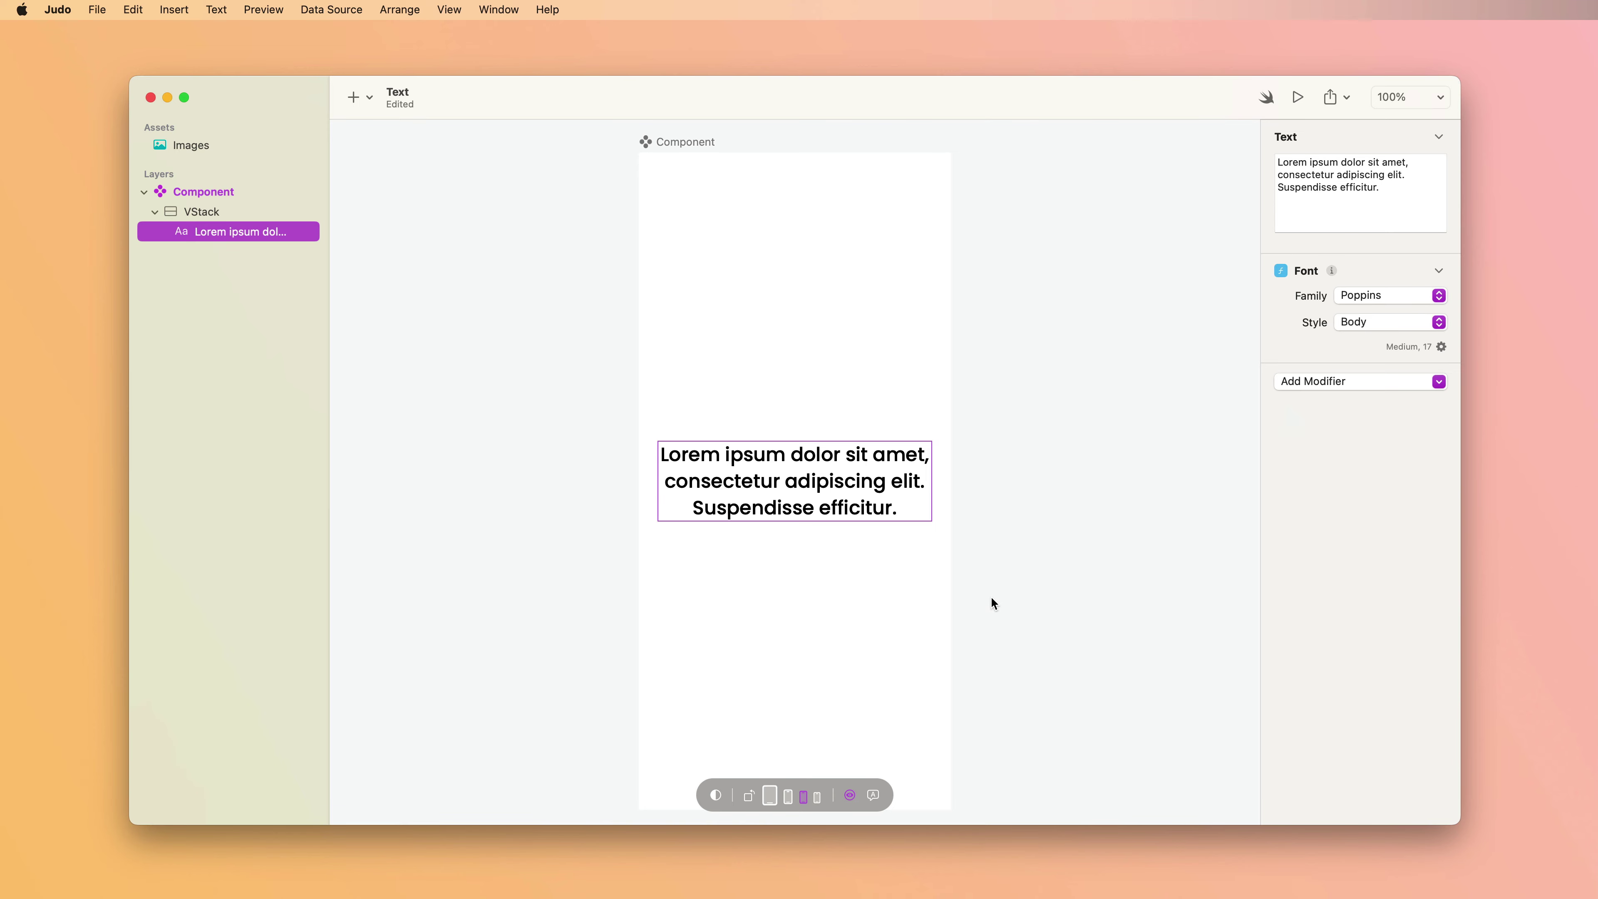
click(848, 794)
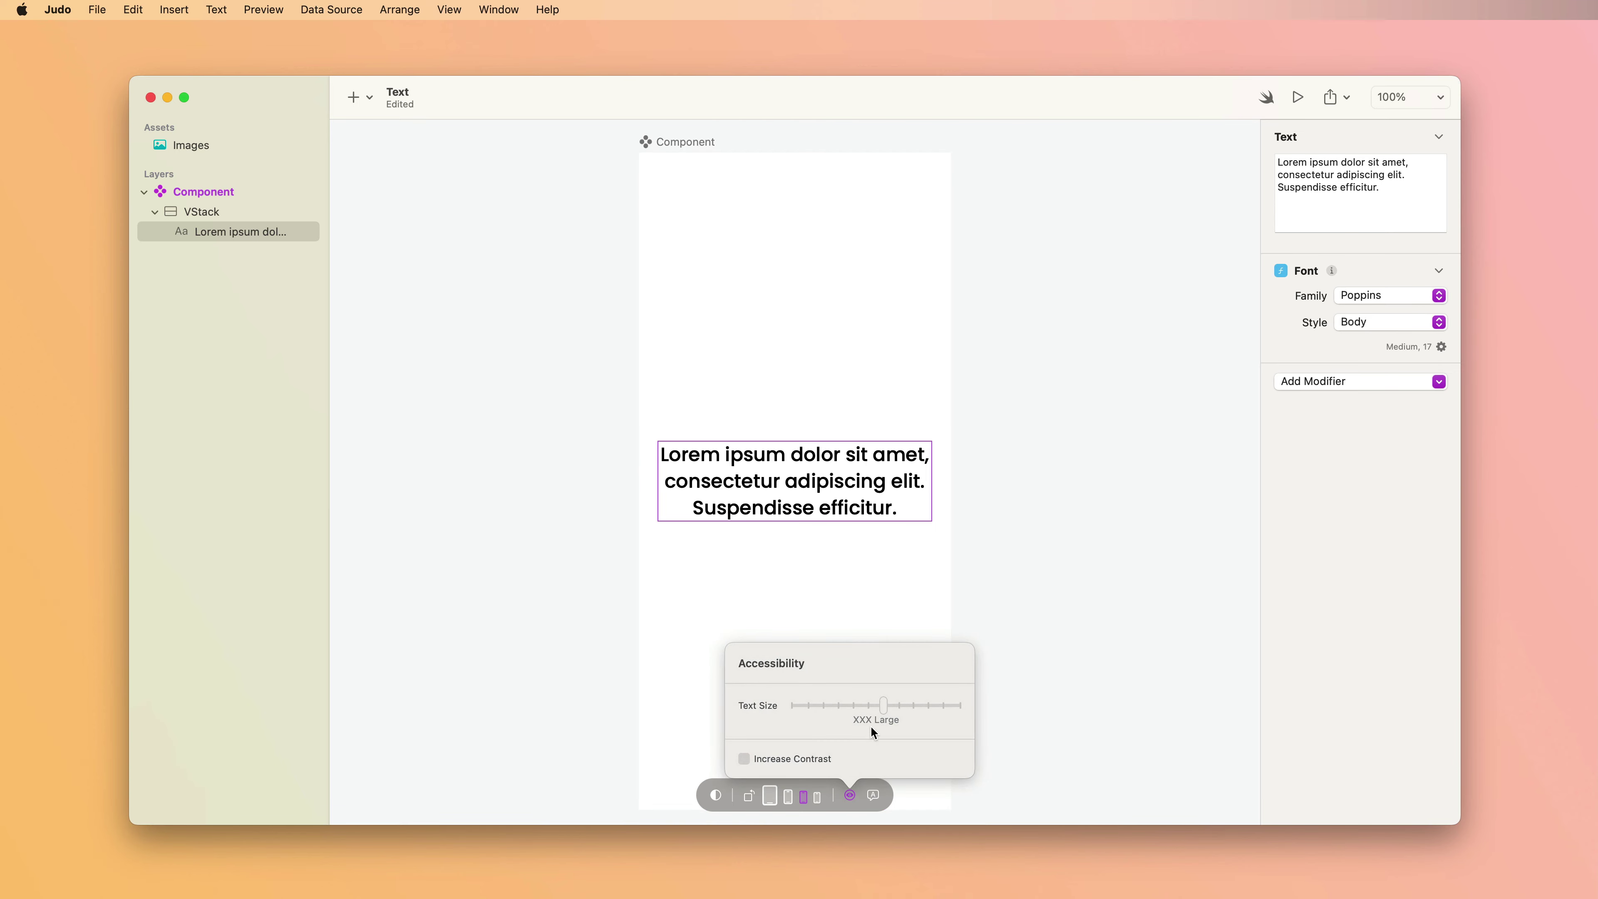
drag(877, 705, 839, 702)
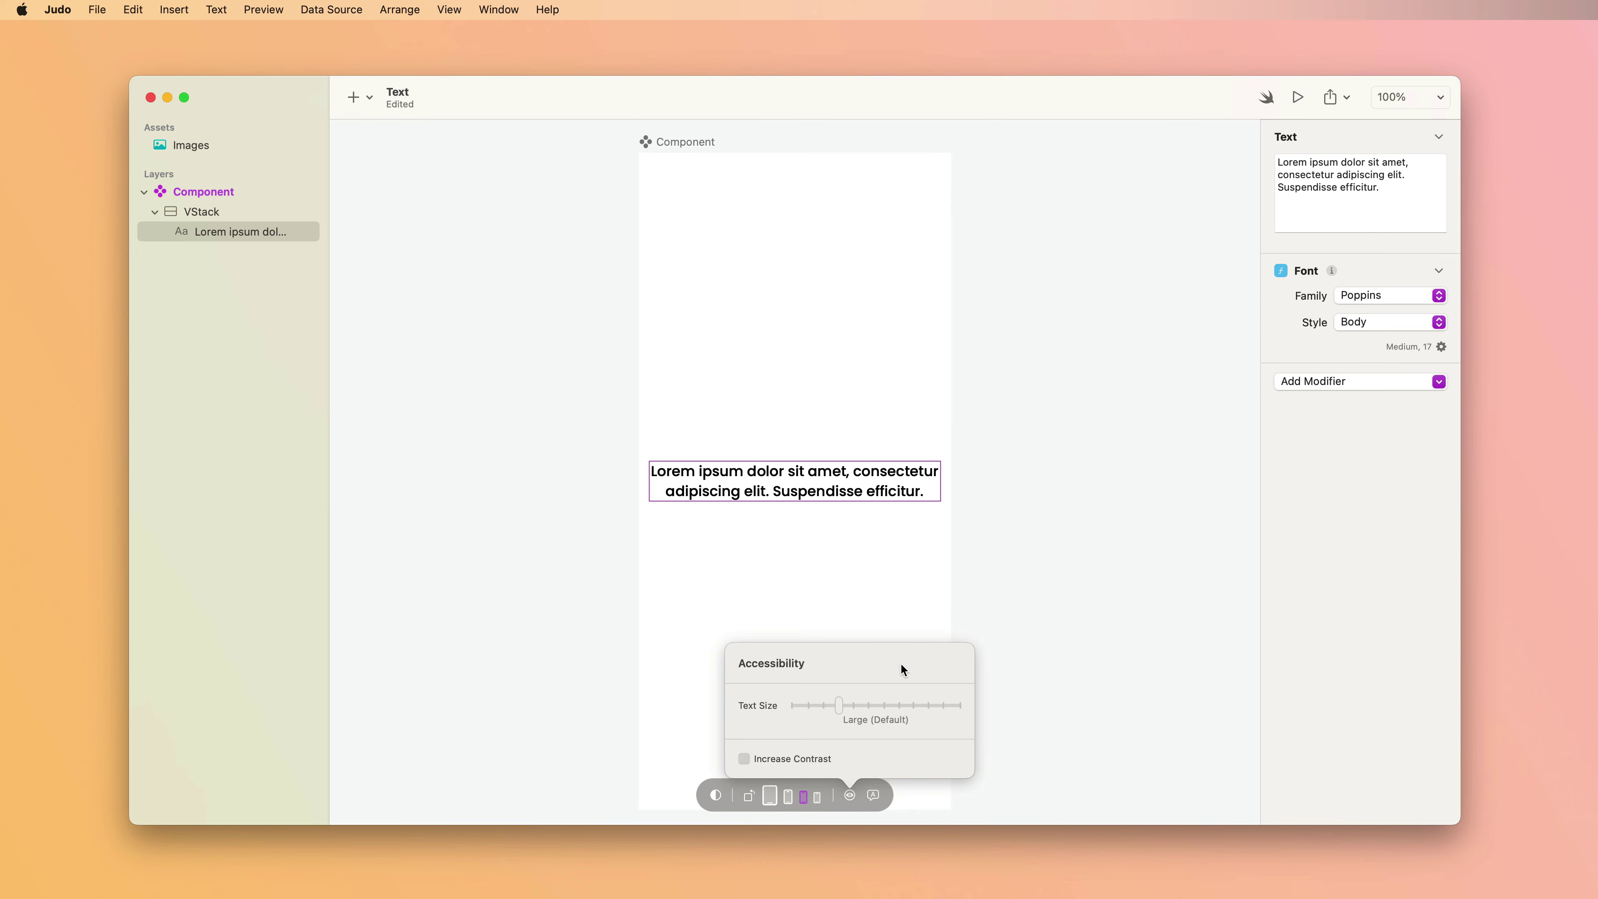
click(1364, 323)
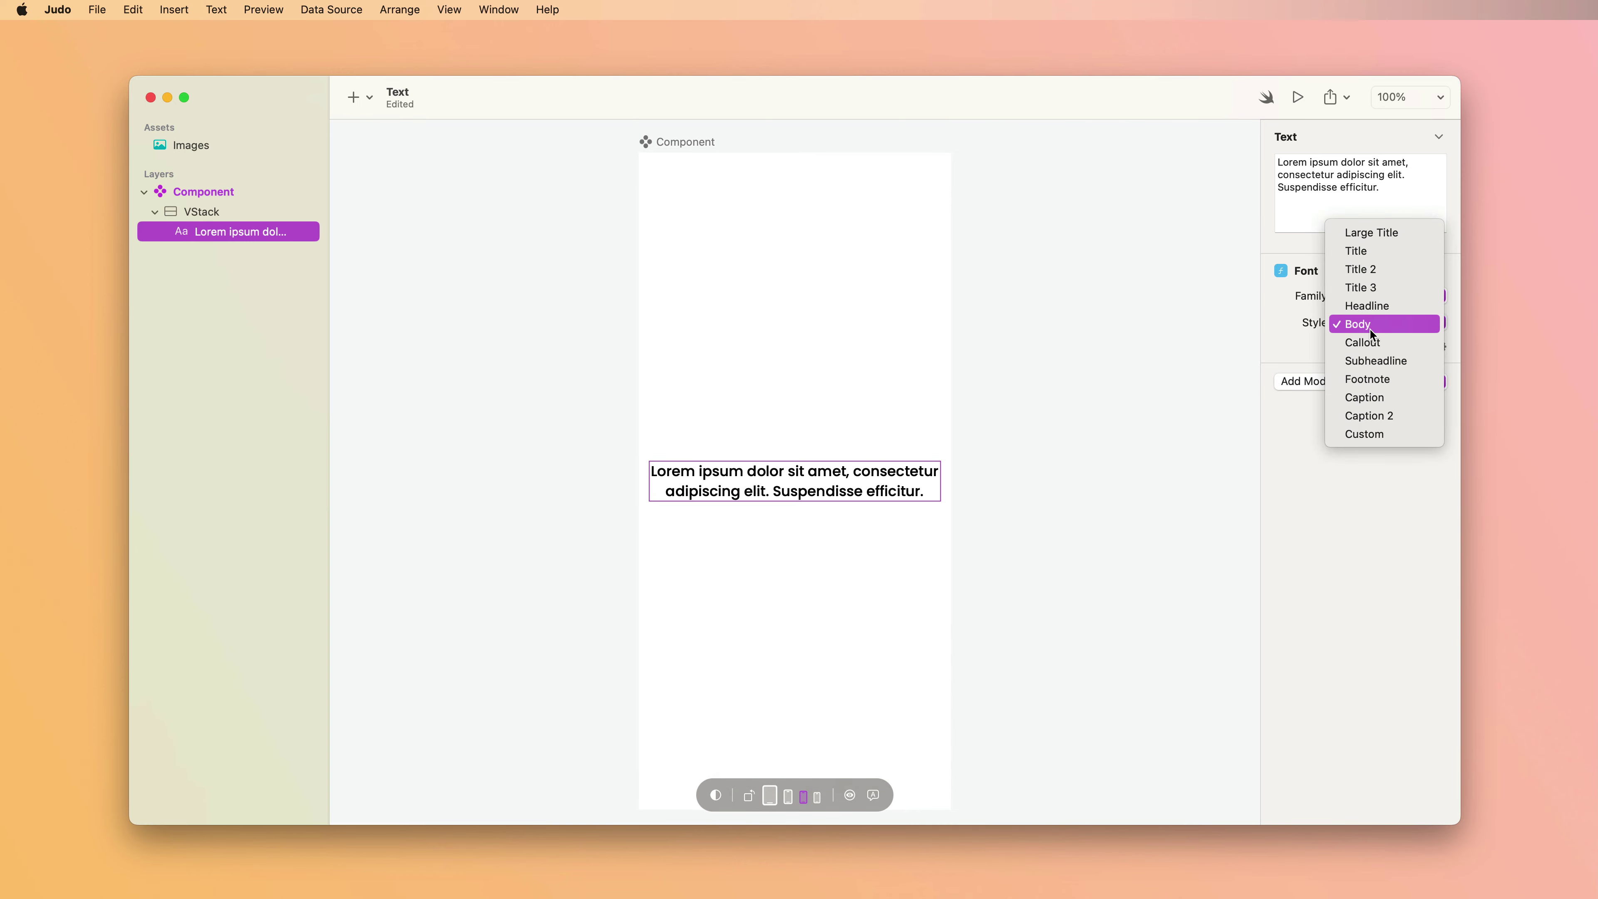
click(1376, 431)
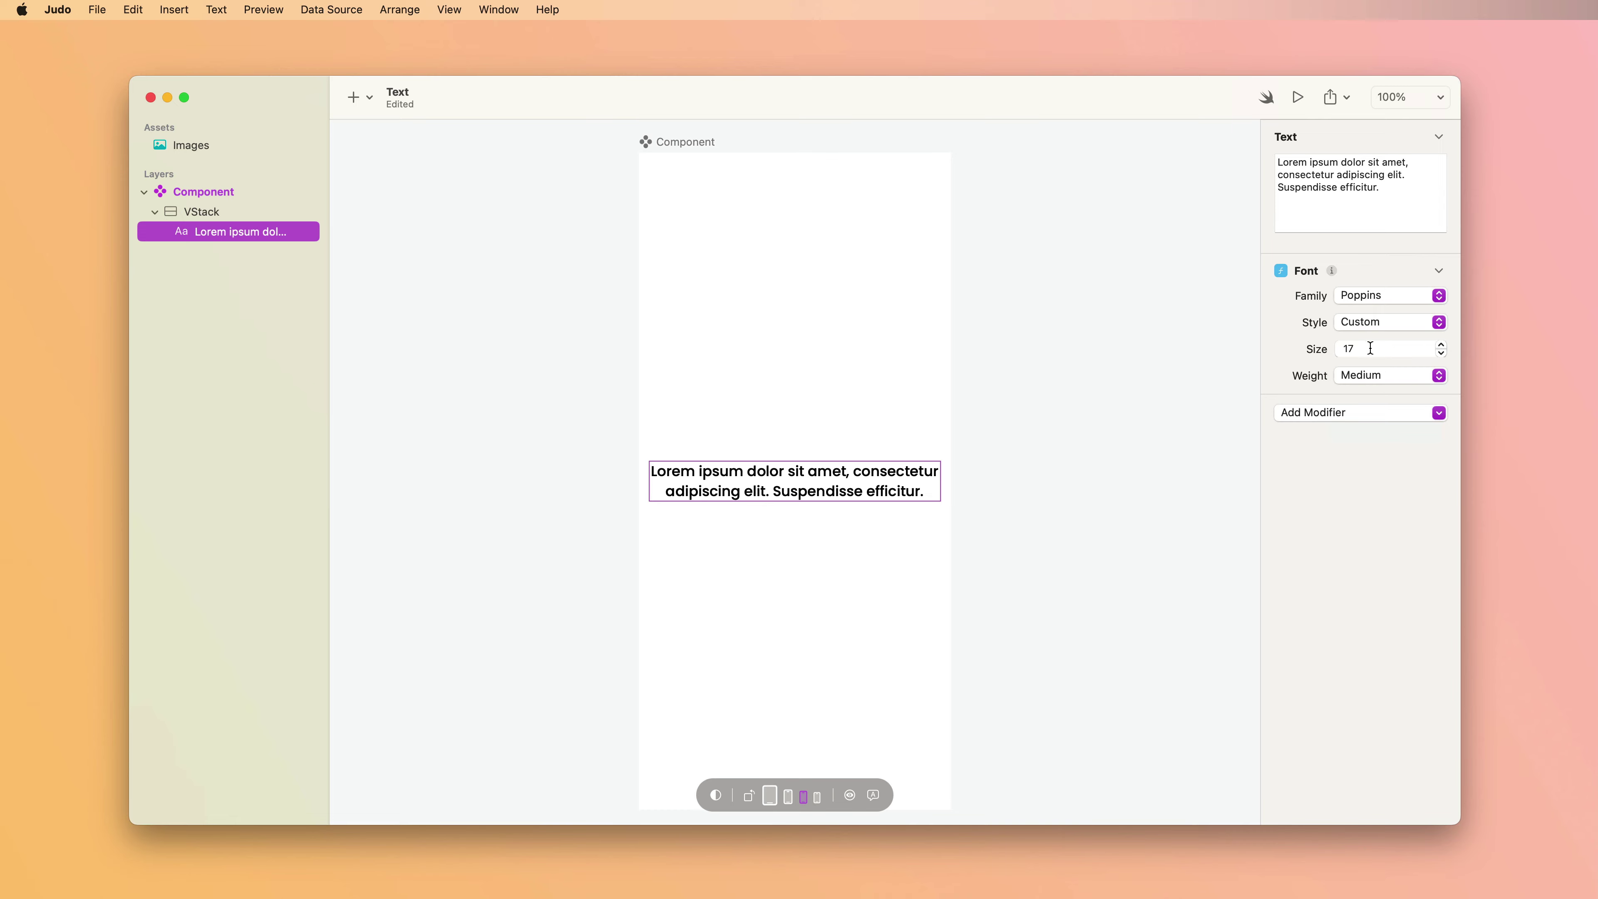